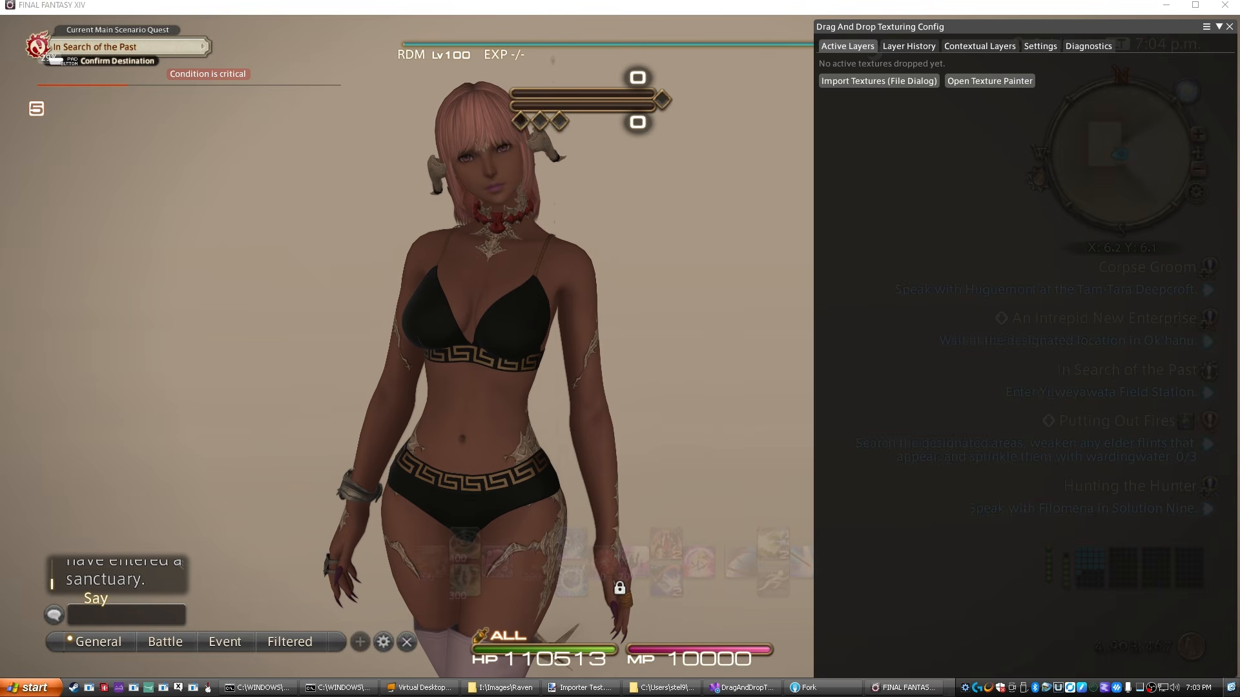
Apply the XBound + Arm Line PNG from the Demo 2 folder to the character's body and Raven_backup_bake_final_face_base.png to the face.
left_click(665, 688)
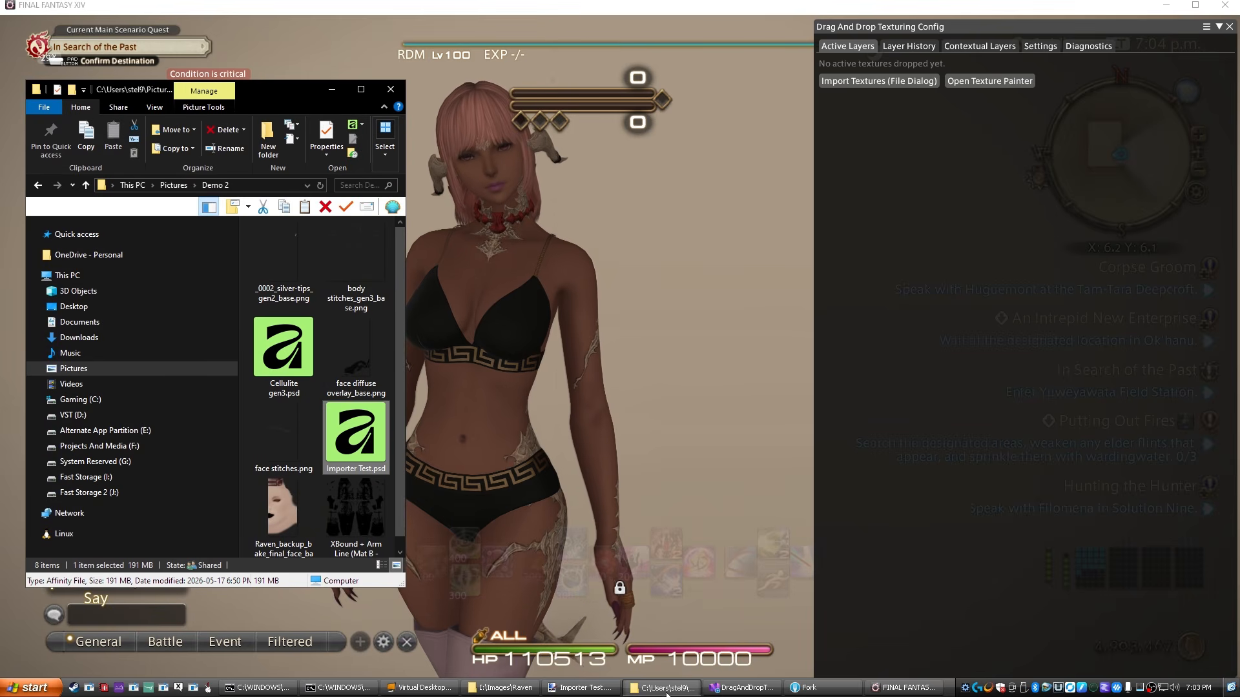
scroll(387, 452, "down", 1)
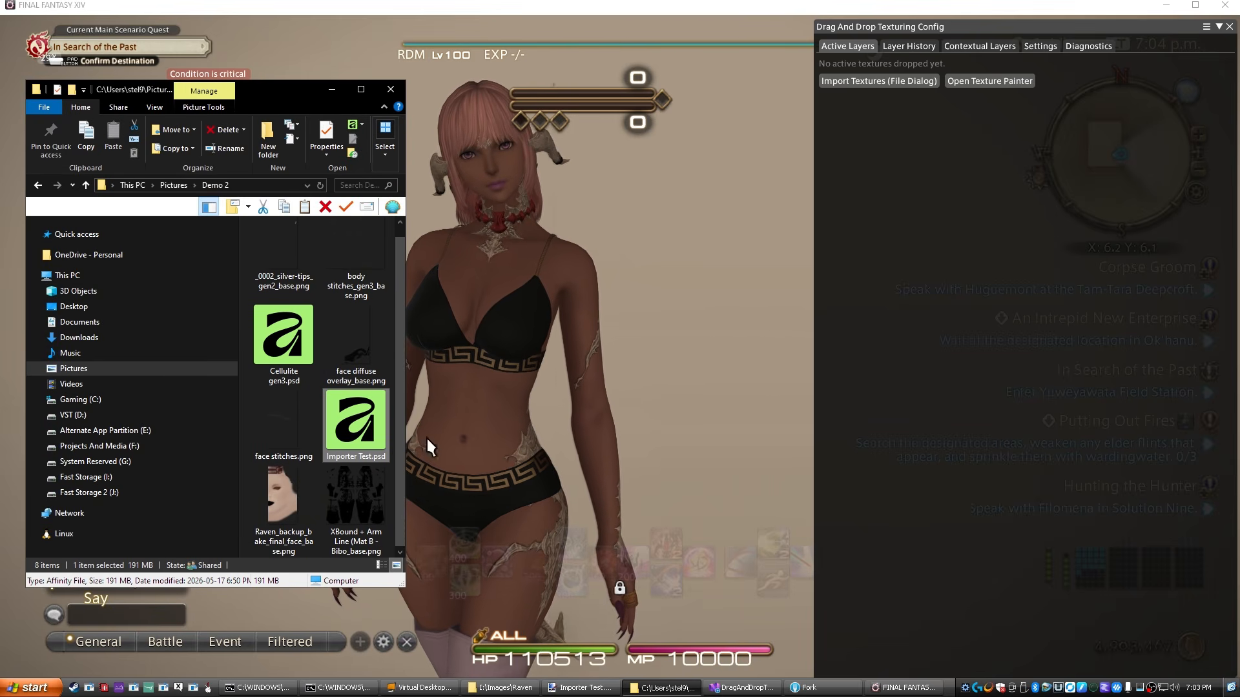
left_click(377, 514)
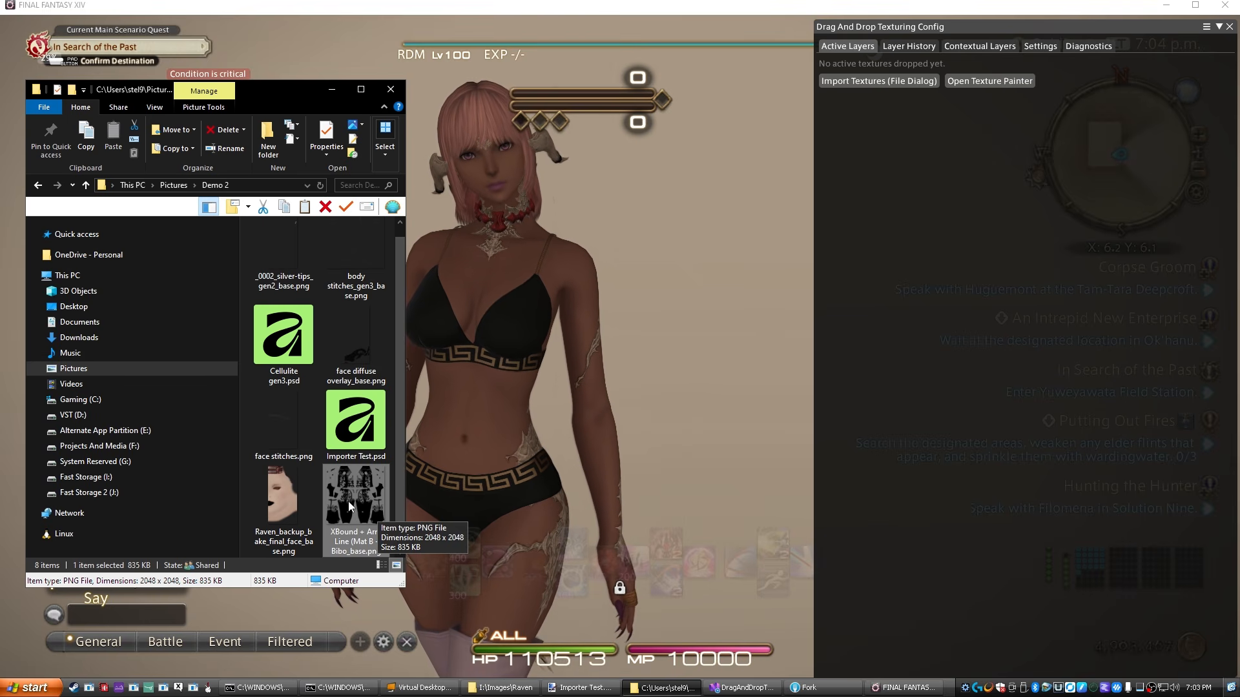
left_click_drag(356, 529, 513, 395)
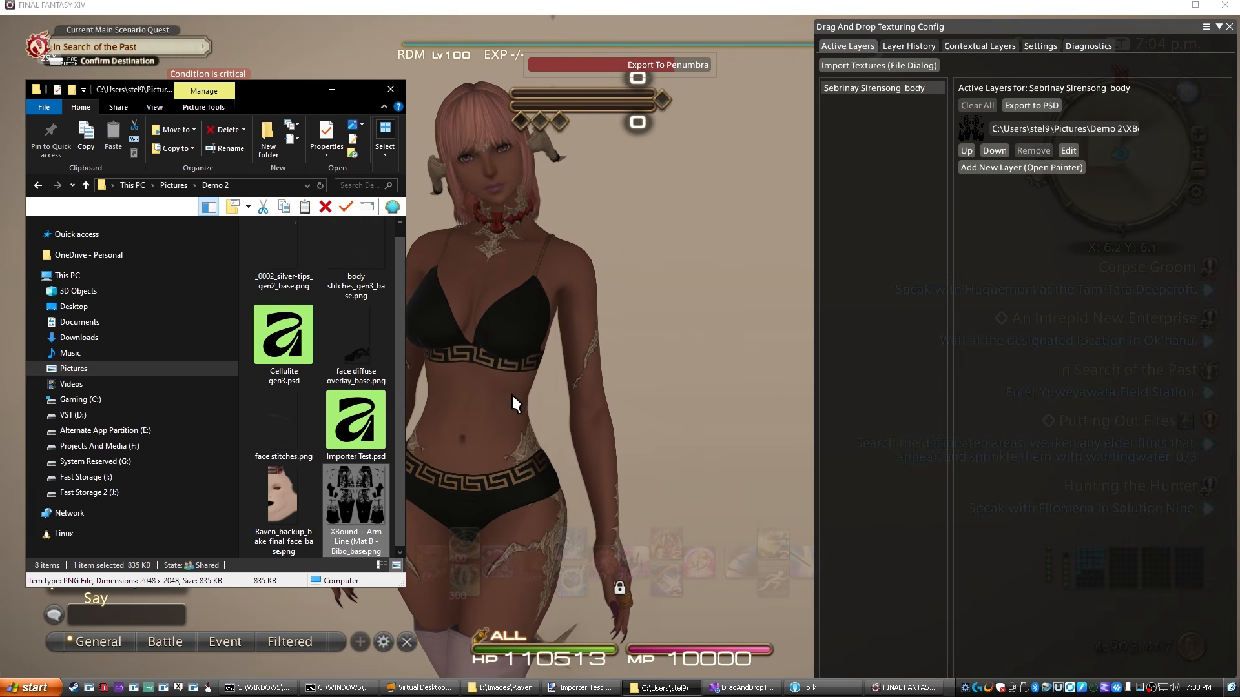
left_click(279, 502)
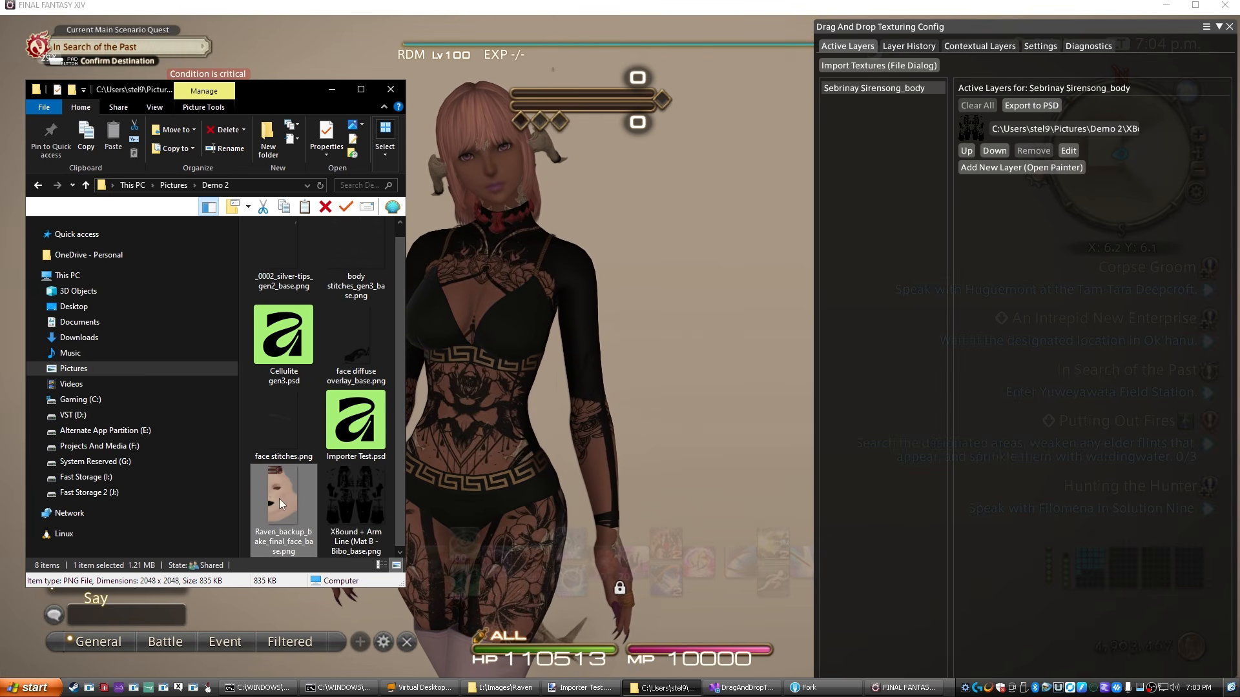
left_click_drag(289, 493, 495, 185)
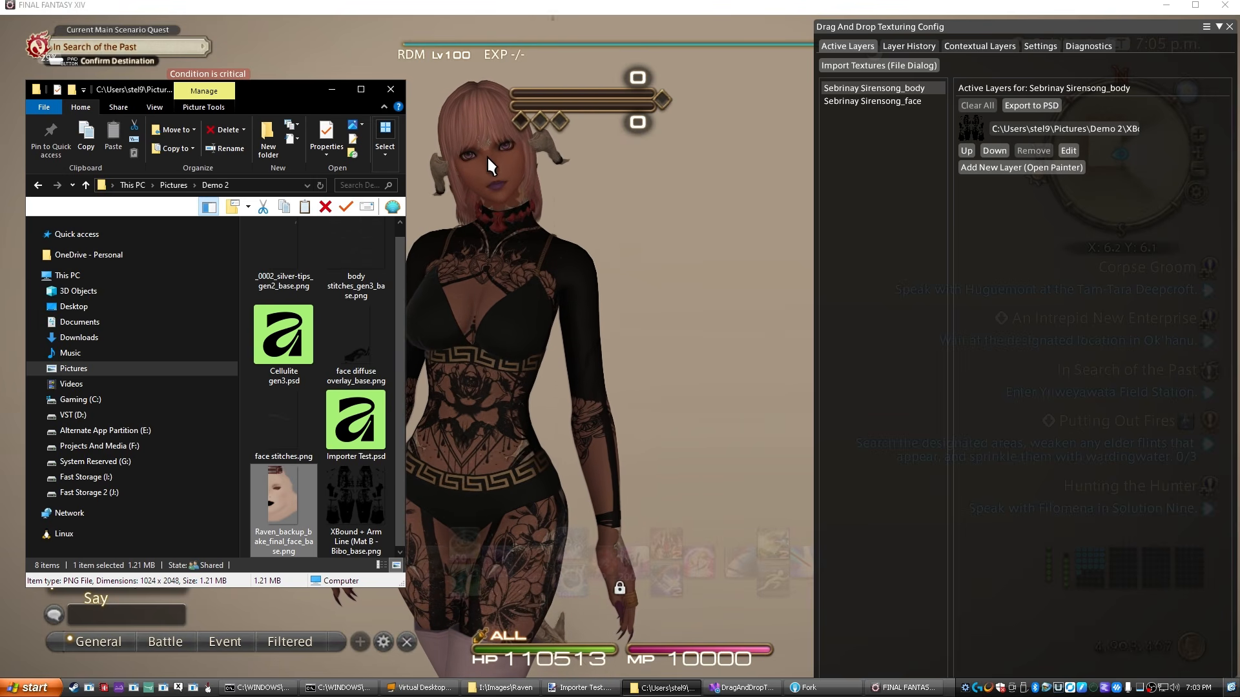
Remove the active texture layers from both the character's body and face.
left_click(904, 169)
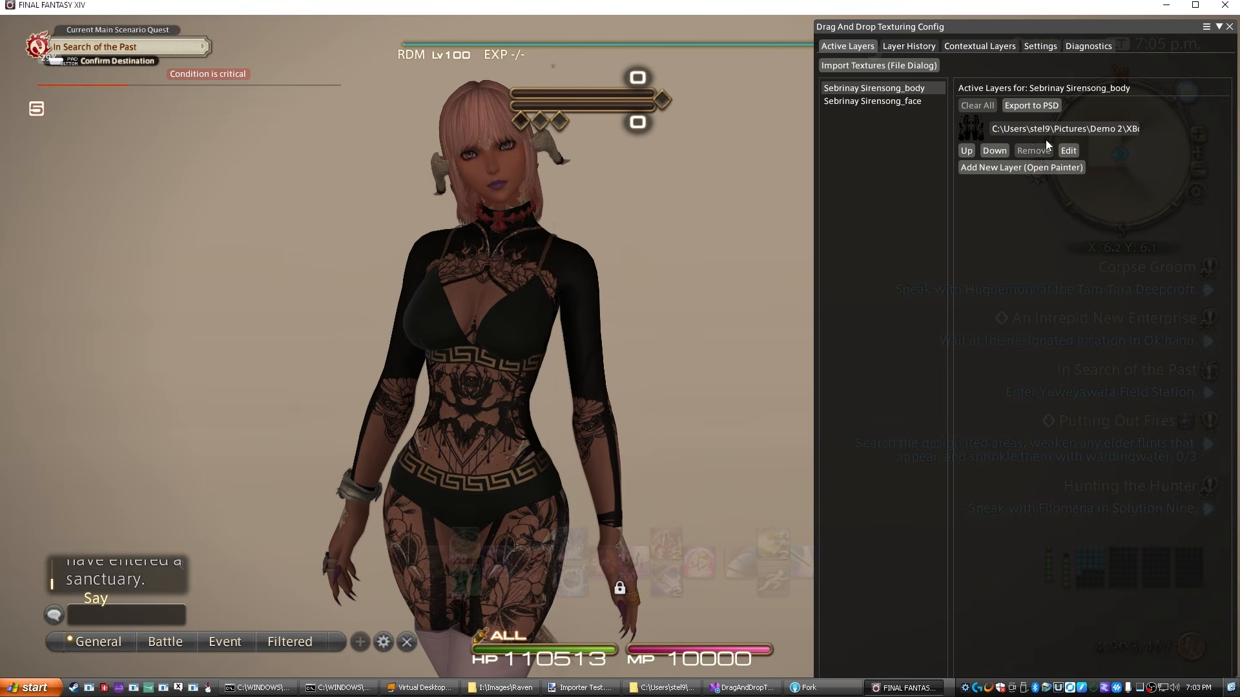
left_click(1039, 149, "shift")
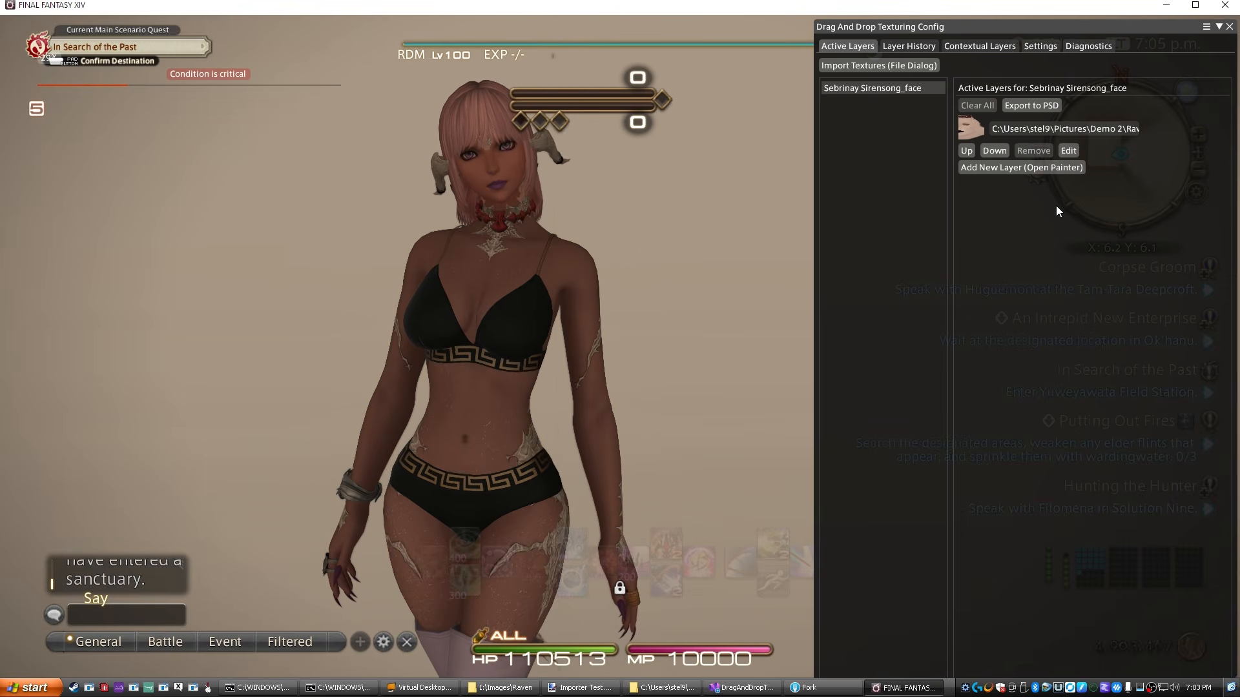
left_click(1033, 150, "shift")
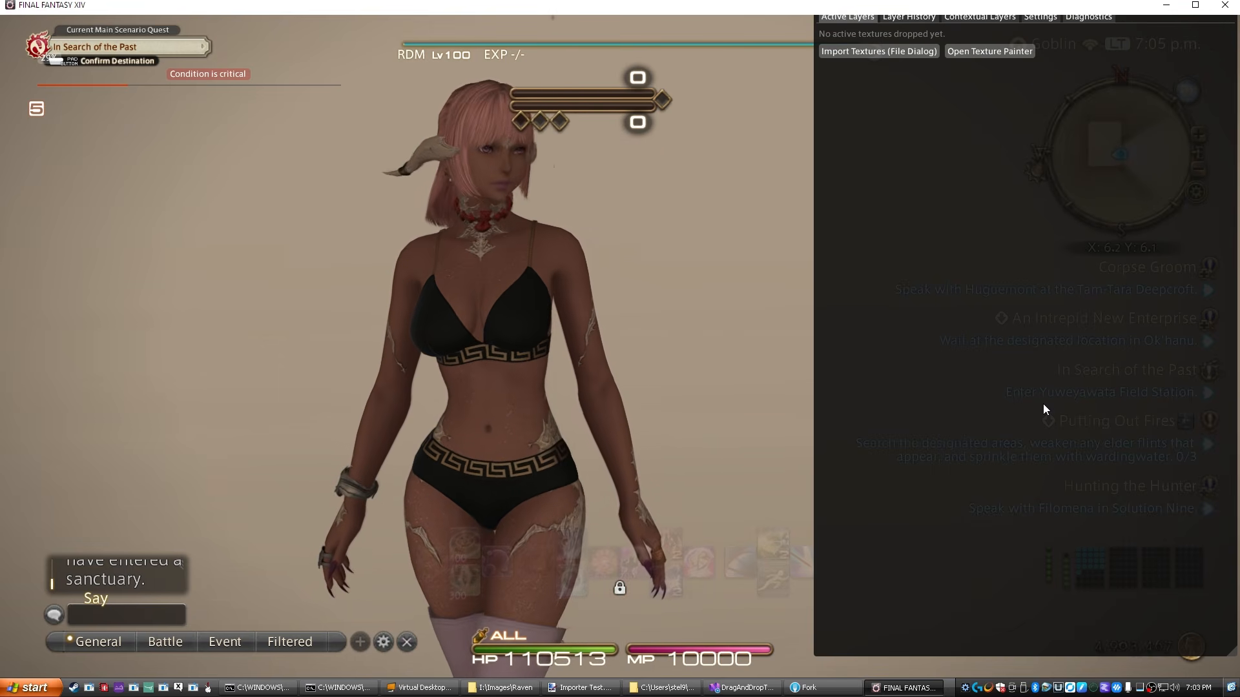
Load Importer Test.psd from the Demo 2 folder onto the character's body for layer import.
left_click(661, 687)
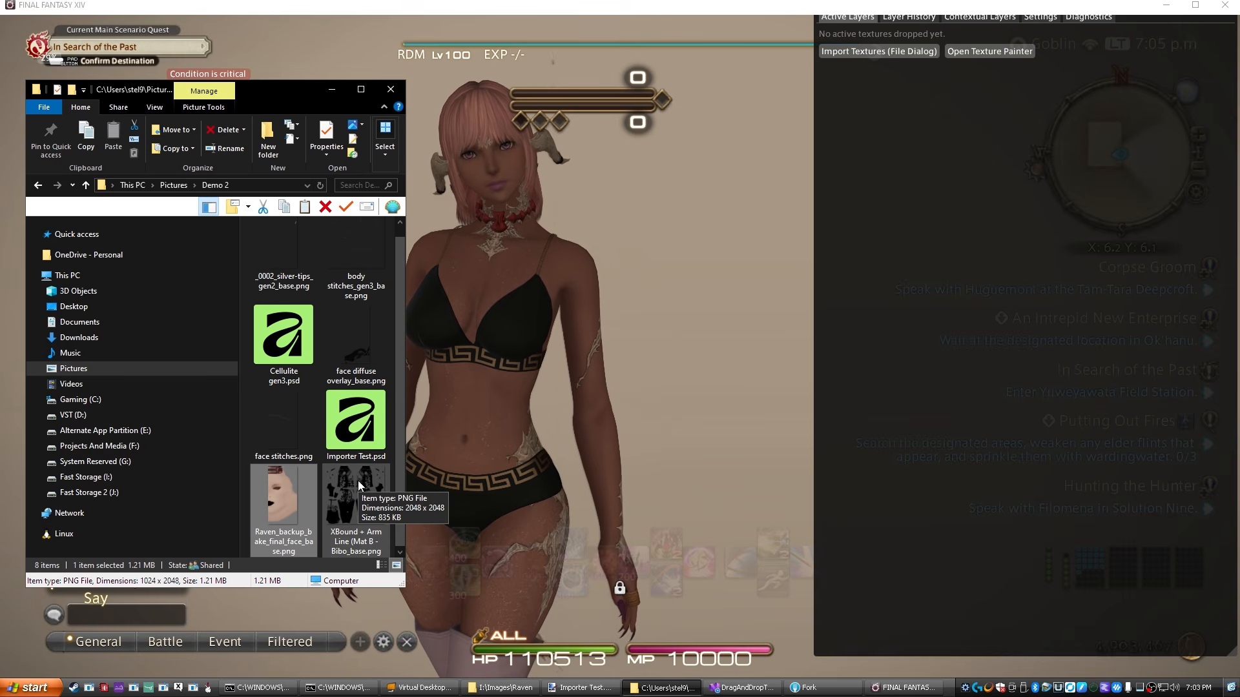
scroll(352, 478, "up", 1)
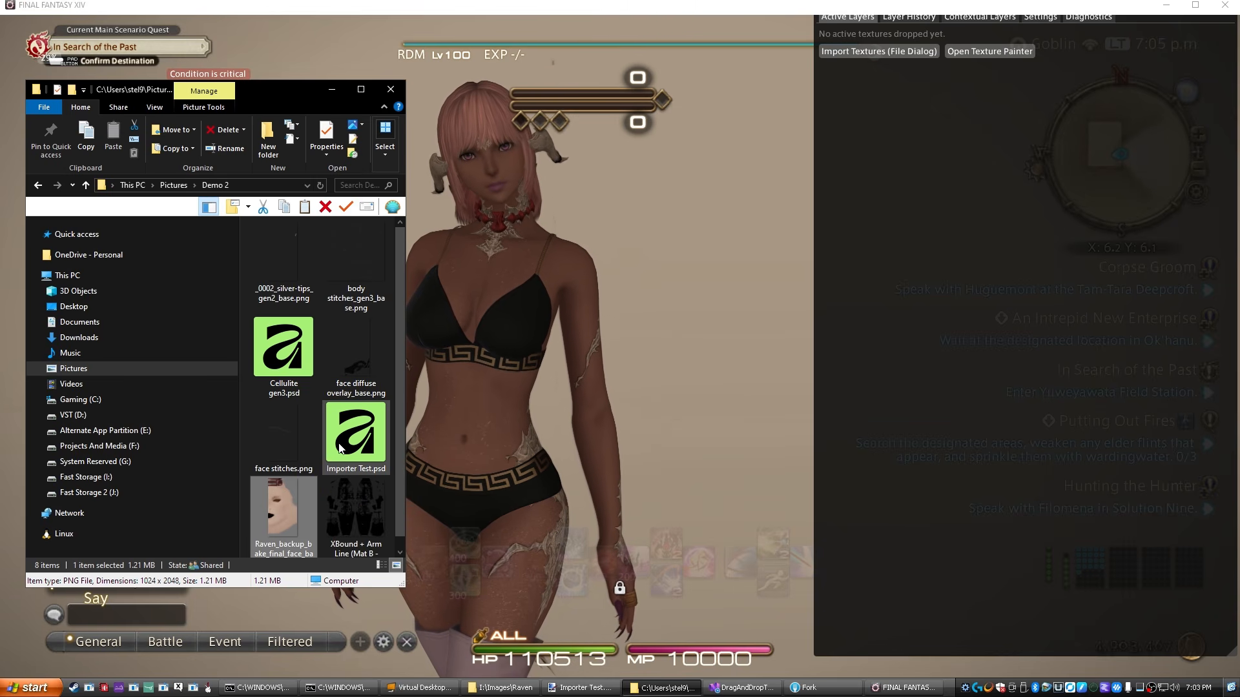
left_click(352, 468)
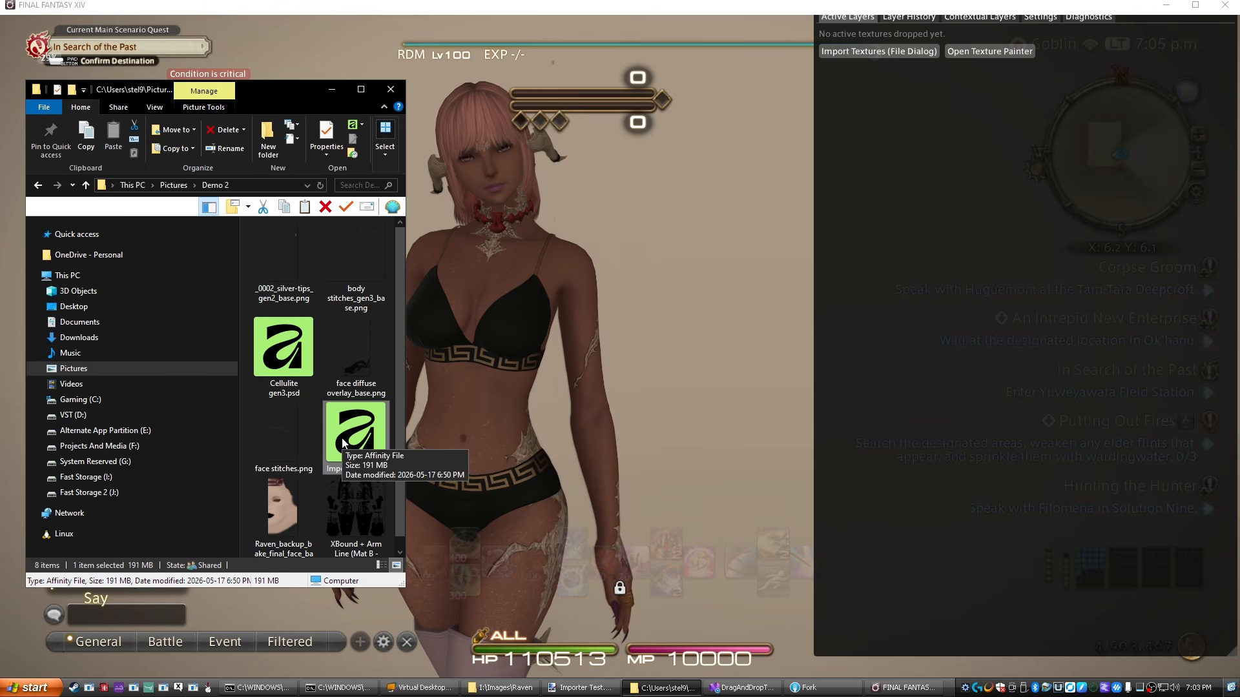
left_click_drag(363, 442, 485, 419)
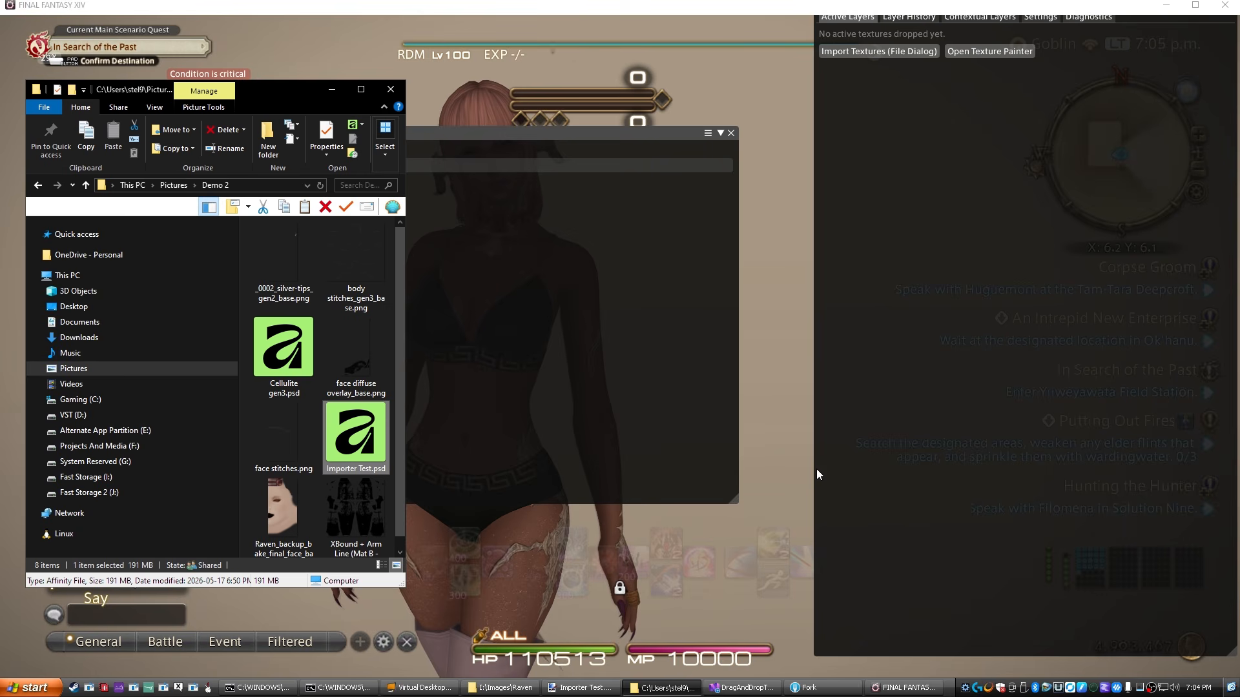
left_click(586, 283)
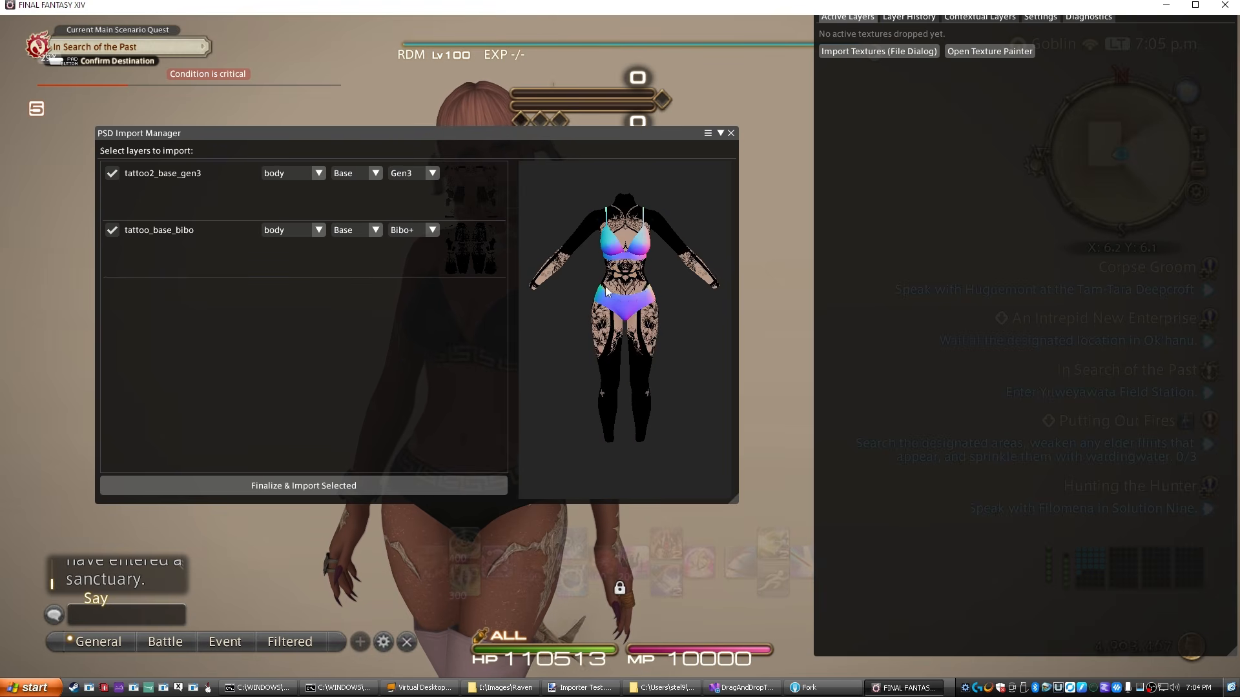
Compare the PSD's tattoo layers on the 3D preview and leave only tattoo_base_bibo selected for import.
left_click_drag(610, 292, 478, 291)
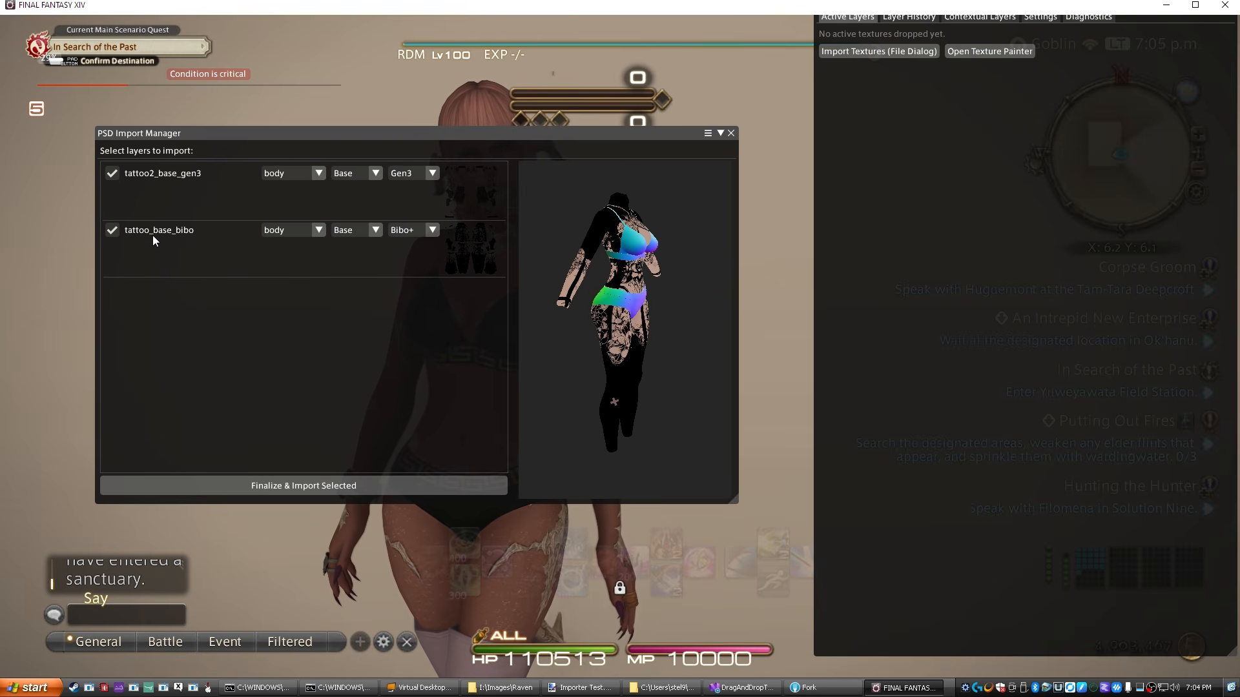
mouse_move(628, 351)
left_mouse_down()
mouse_move(671, 327)
mouse_move(614, 320)
mouse_move(637, 252)
mouse_move(637, 337)
mouse_move(664, 319)
mouse_move(621, 319)
mouse_move(692, 310)
left_mouse_up()
scroll(637, 252, "up", 3)
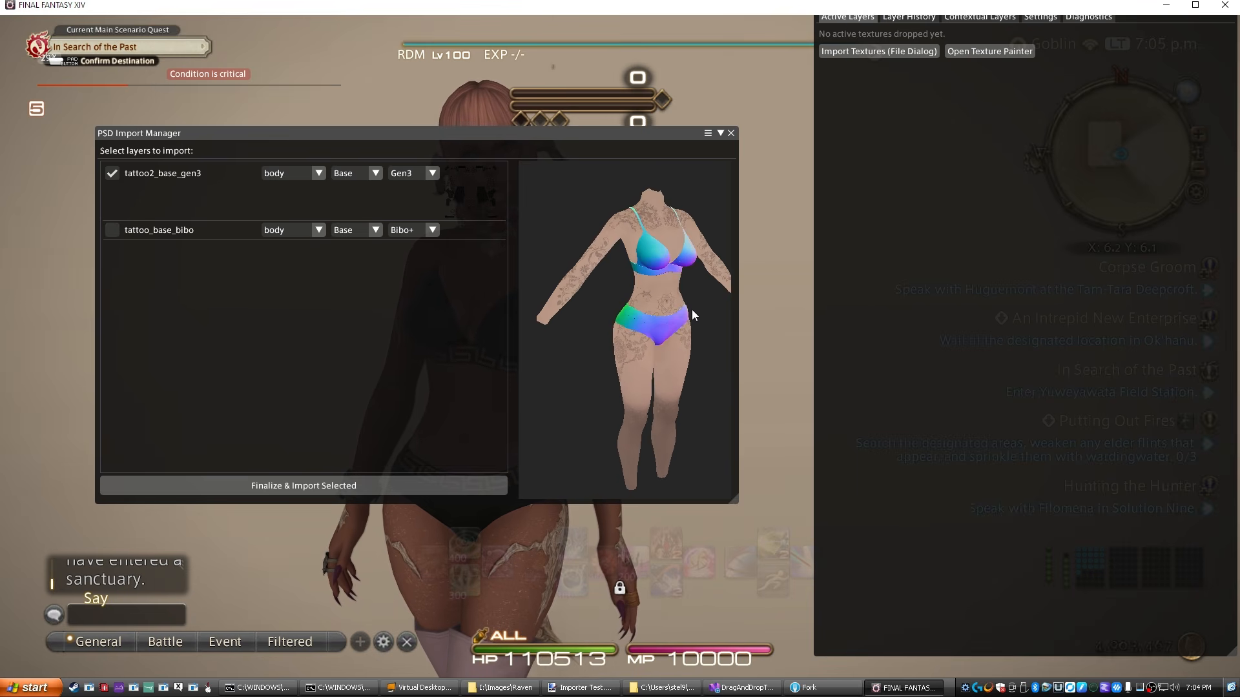
left_click(112, 230)
left_click(111, 174)
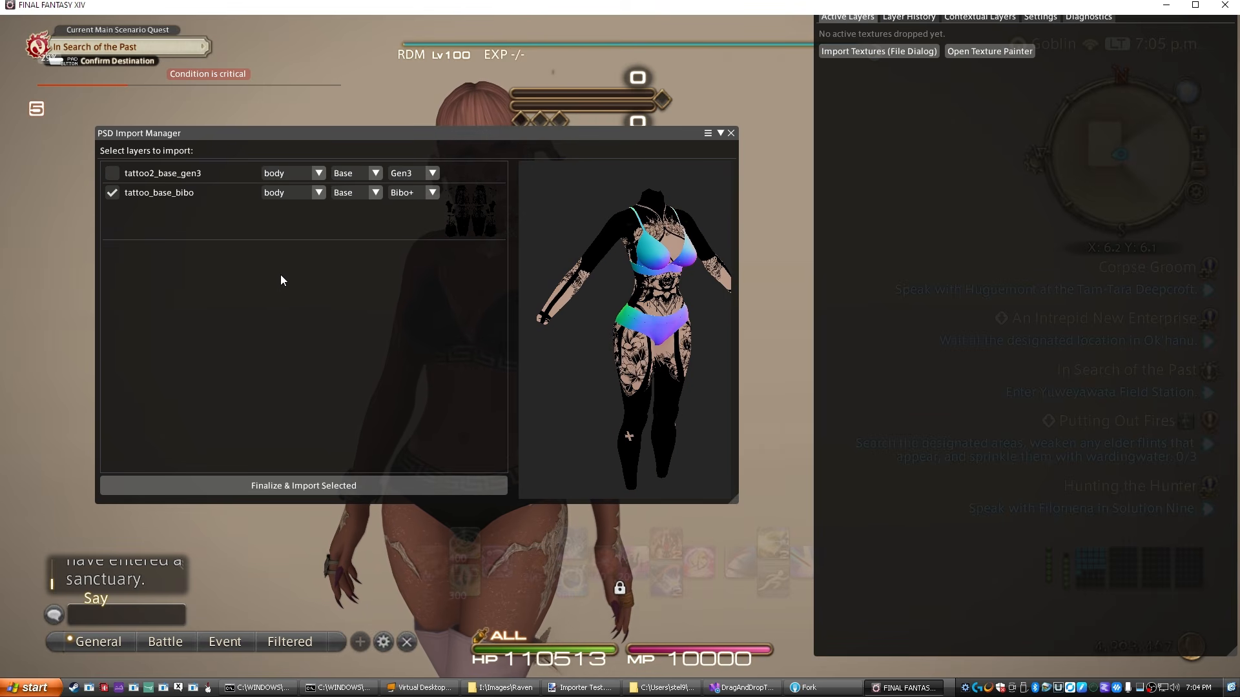
left_click_drag(686, 343, 444, 336)
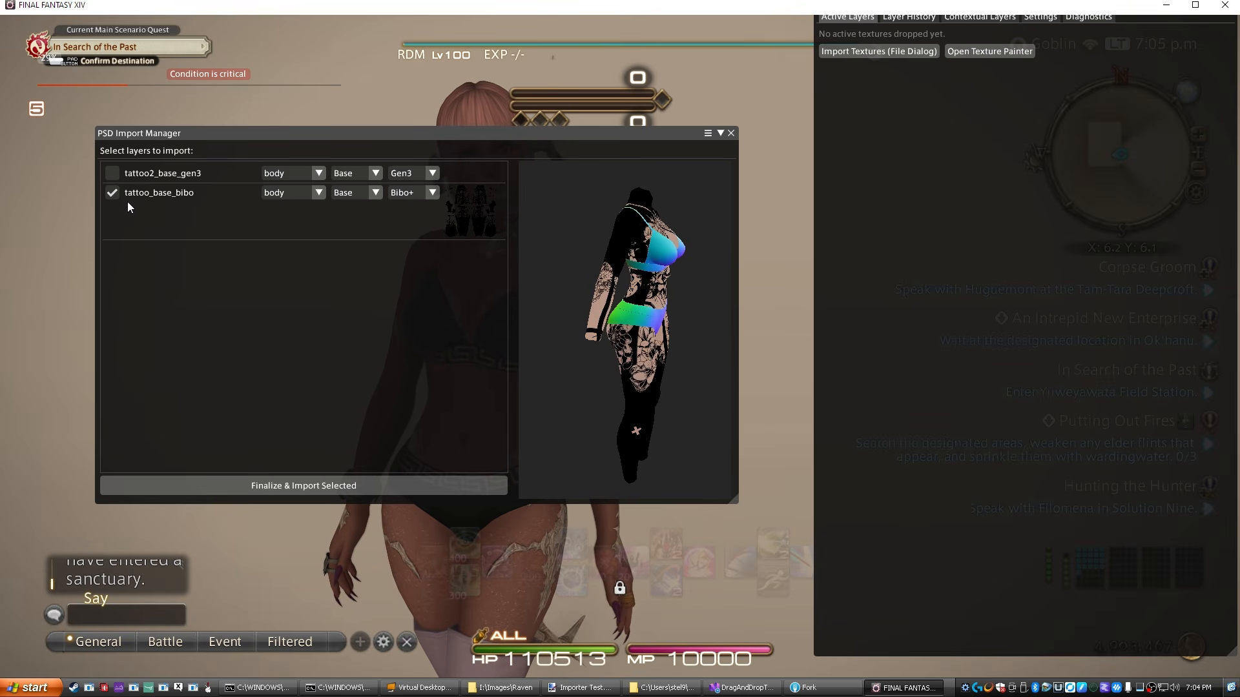
Select only the tattoo2_base_gen3 layer, check it on the 3D preview, and finalize its import.
left_click(112, 192)
left_click(111, 175)
left_click_drag(634, 327, 706, 312)
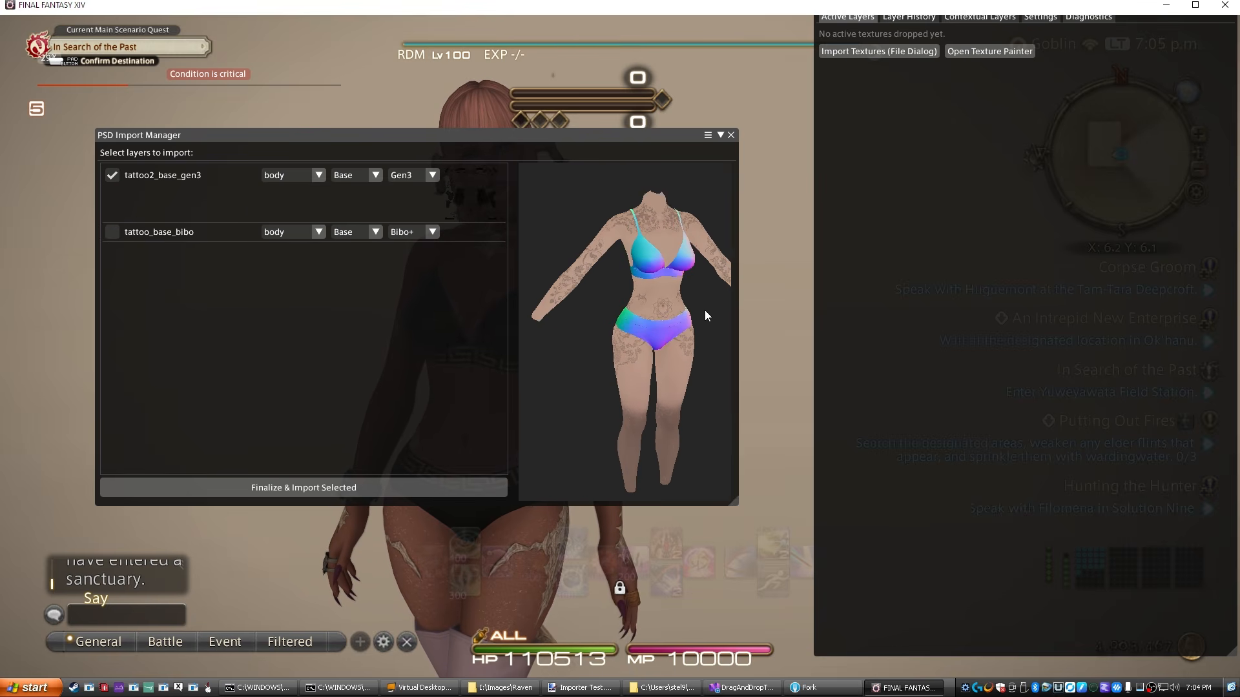
left_click_drag(629, 317, 654, 317)
scroll(659, 319, "down", 2)
middle_click_drag(667, 321, 630, 367)
scroll(633, 367, "up", 3)
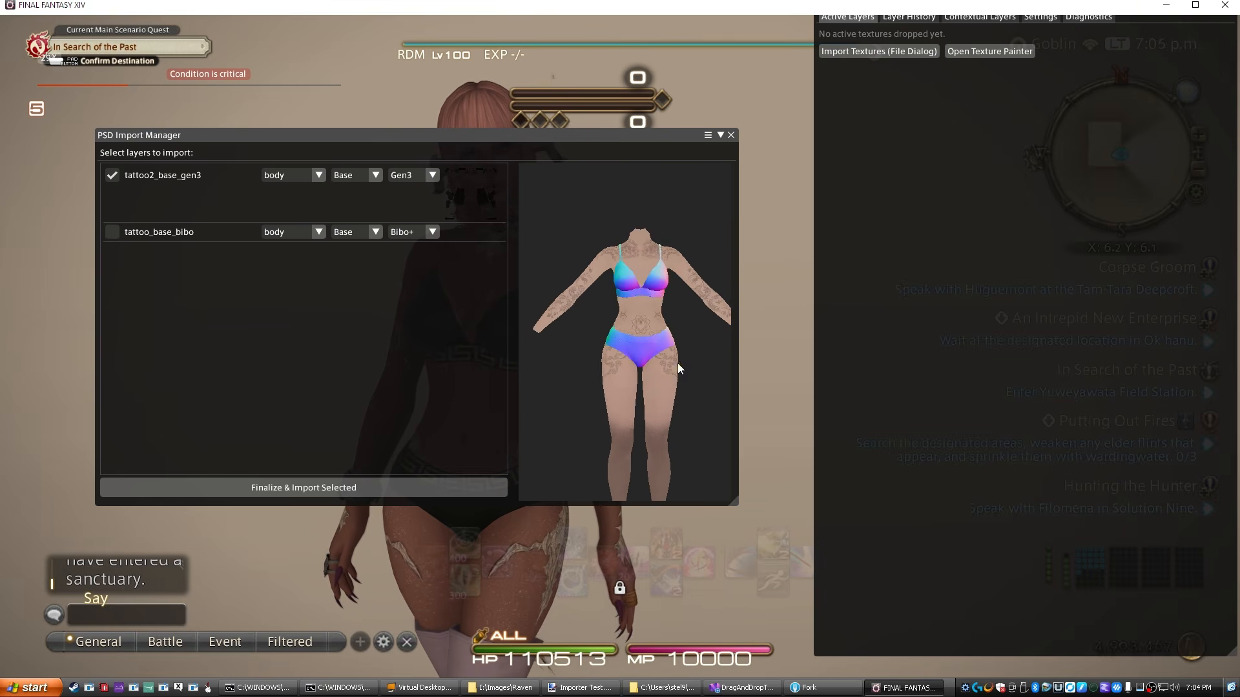
left_click_drag(660, 368, 579, 350)
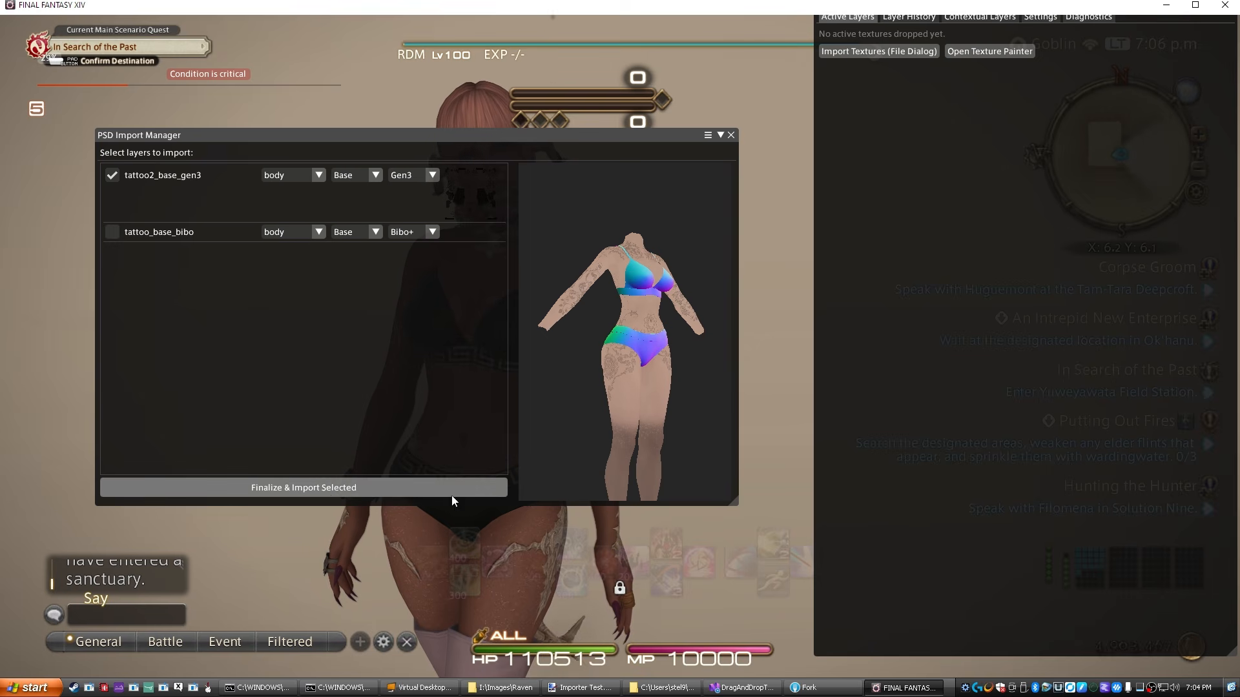
left_click(327, 494)
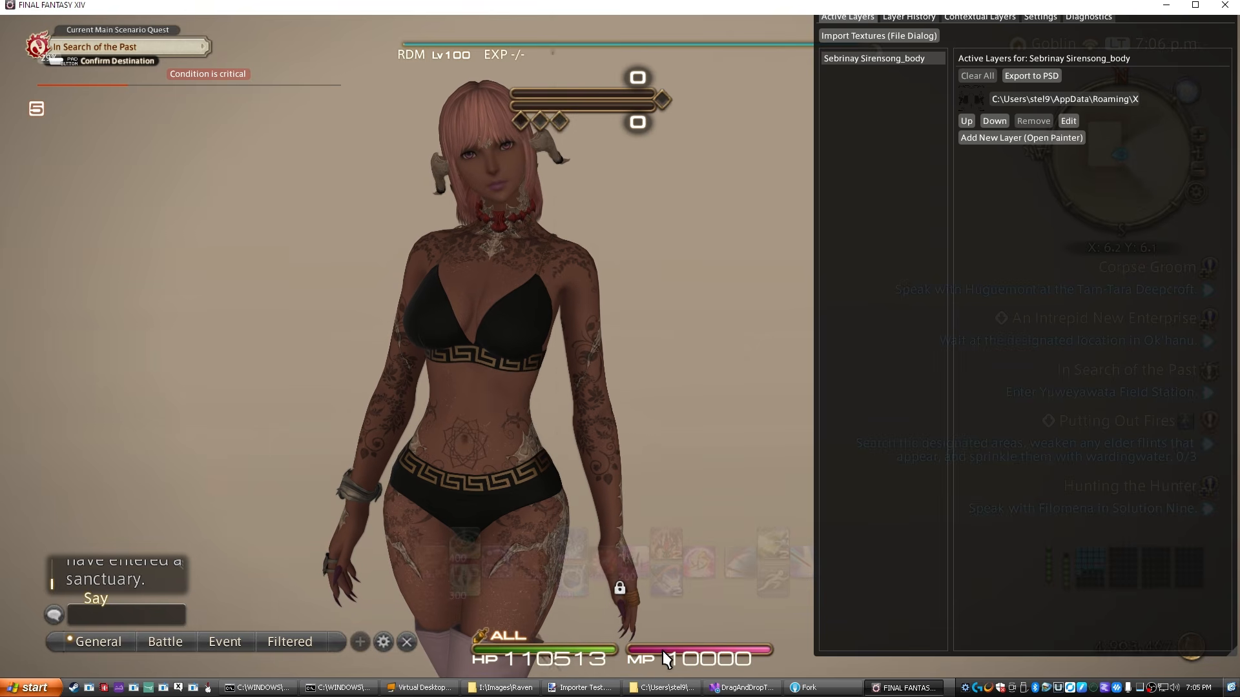
Add the XBound + Arm Line PNG to the body and move the imported tattoo layer below it in the layer order.
left_click(665, 688)
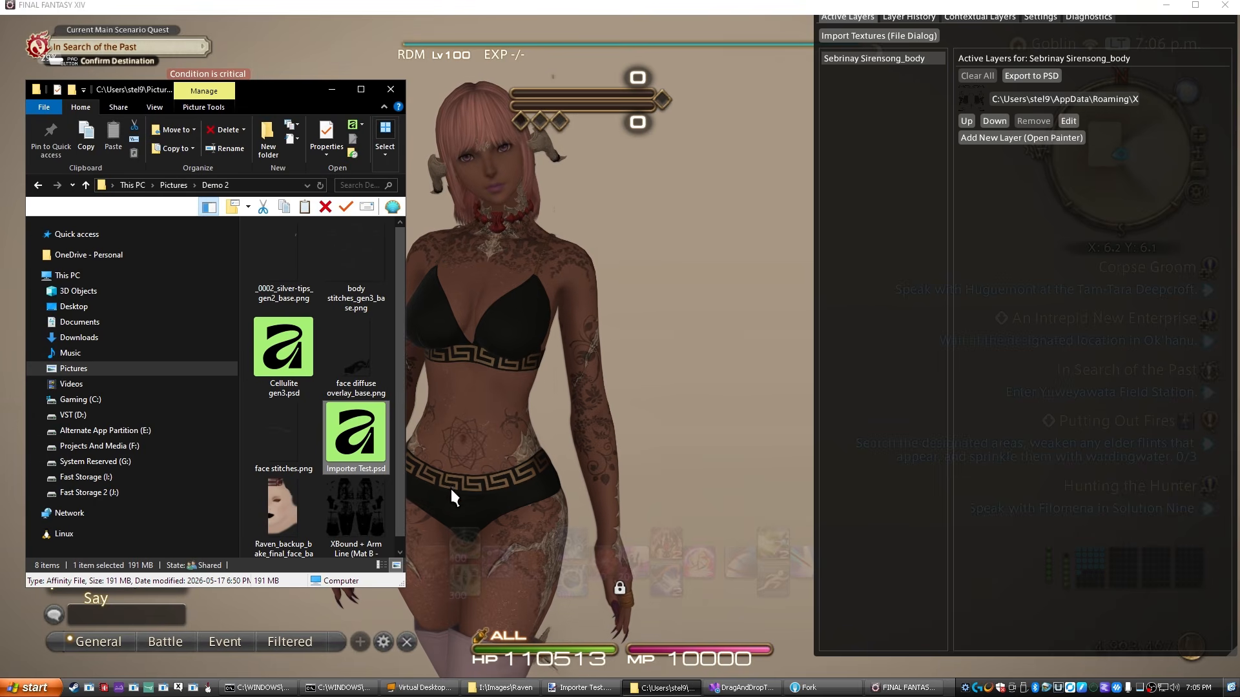
left_click(324, 535)
left_click_drag(326, 529, 471, 430)
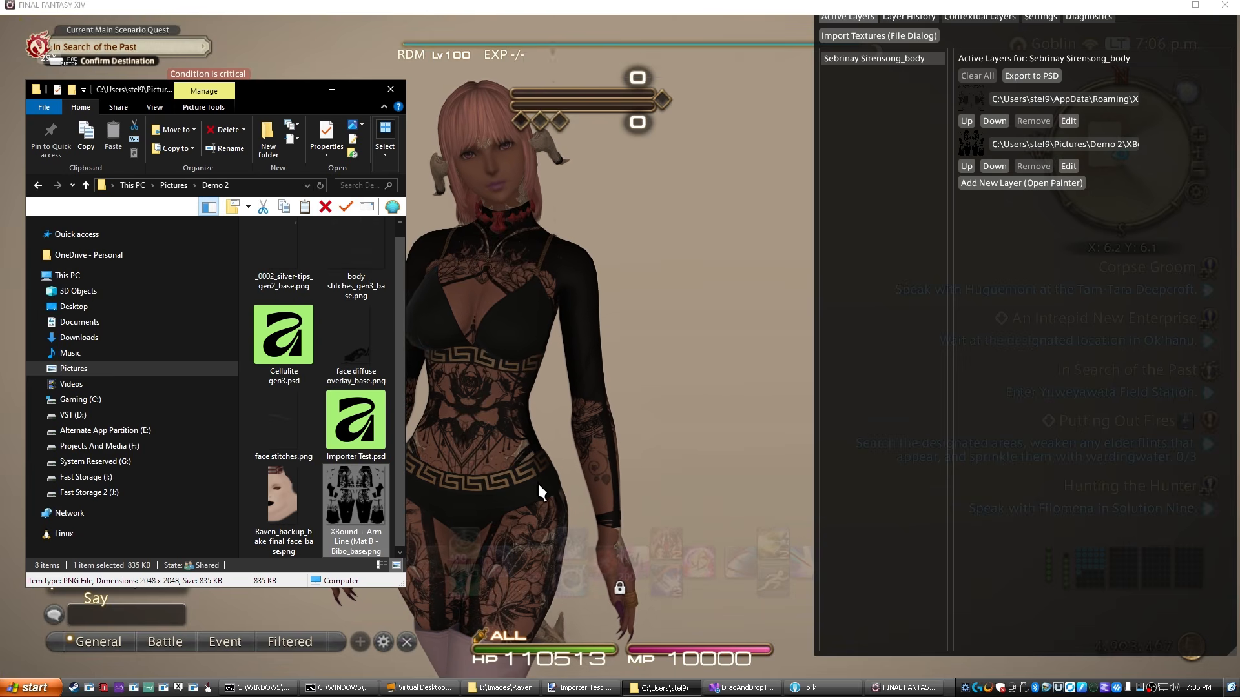
left_click(995, 122)
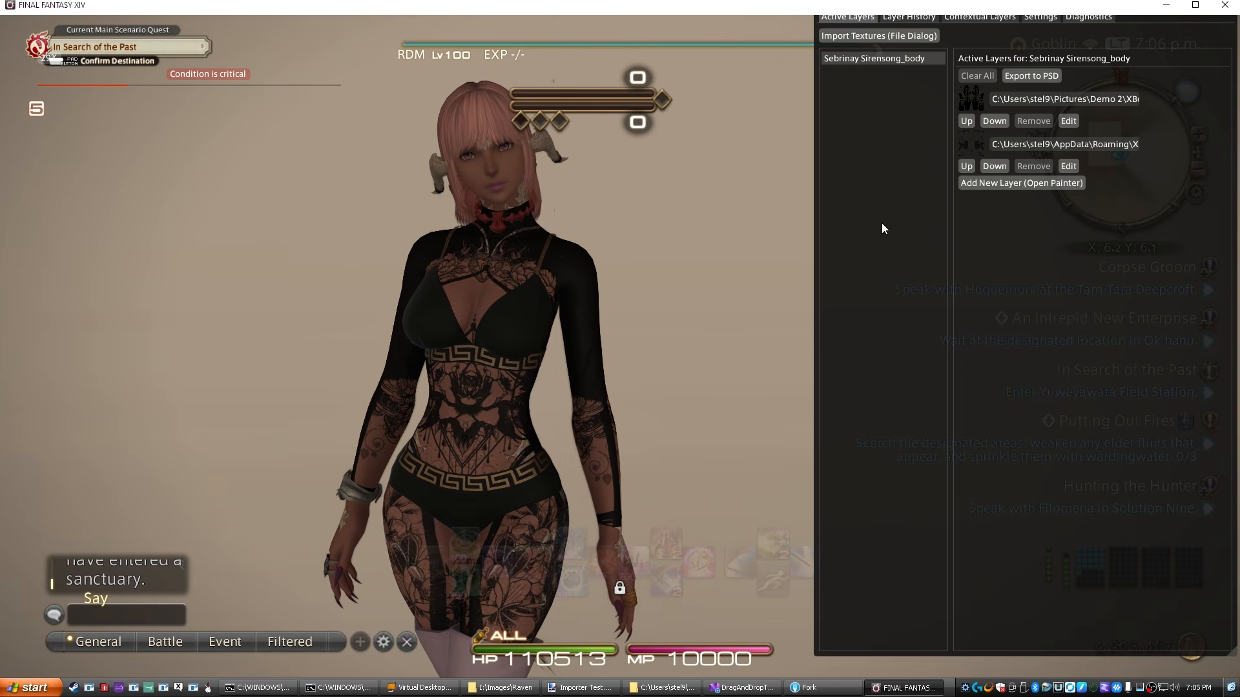
left_click_drag(490, 348, 494, 447)
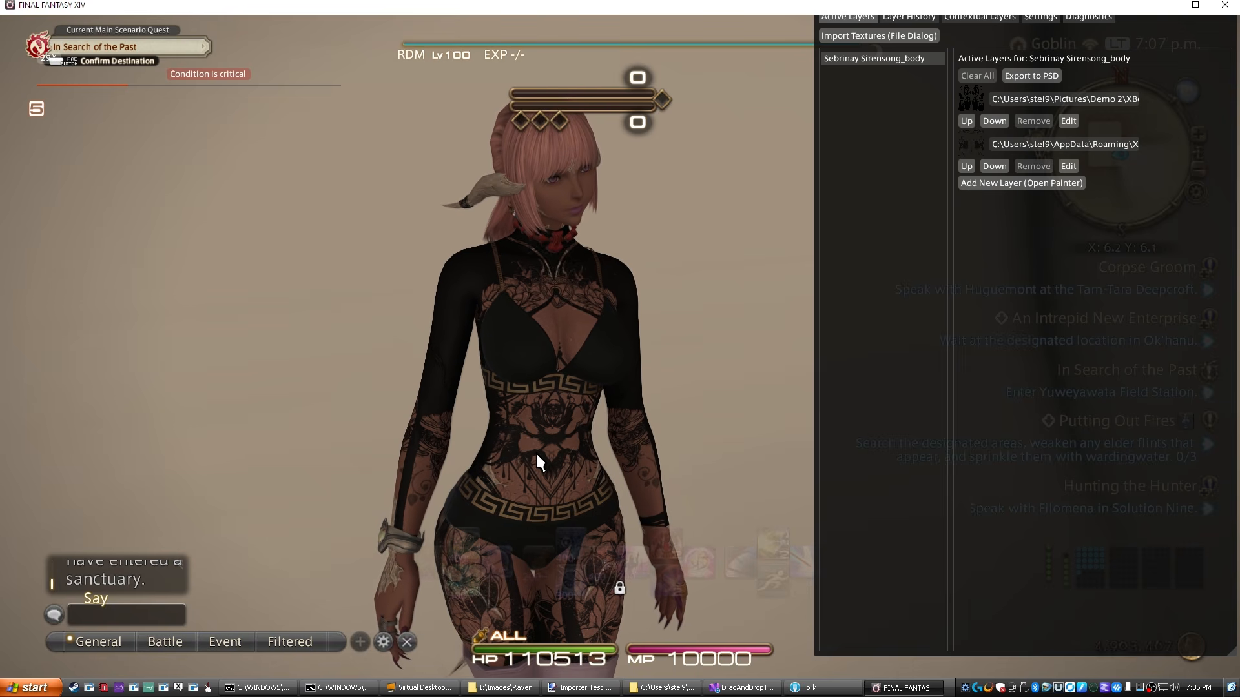
Add body stitches_gen3_base.png from the Demo 2 folder as another layer on the character's body.
left_click(660, 687)
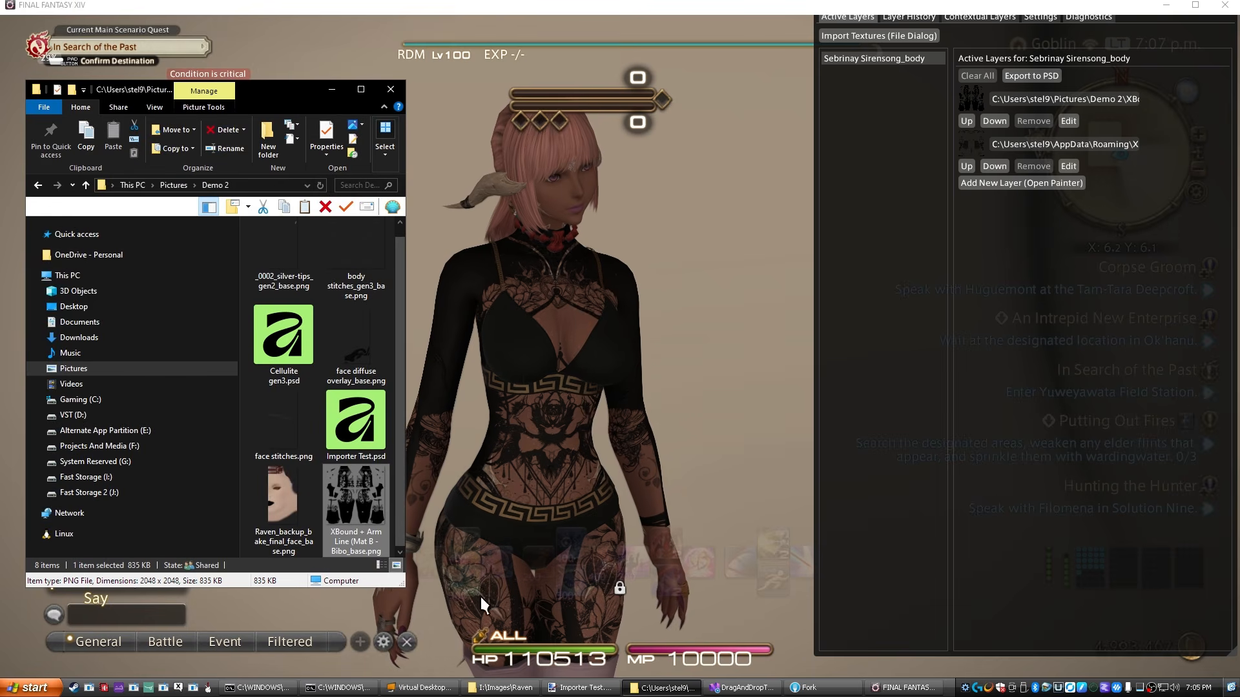
left_click(356, 277)
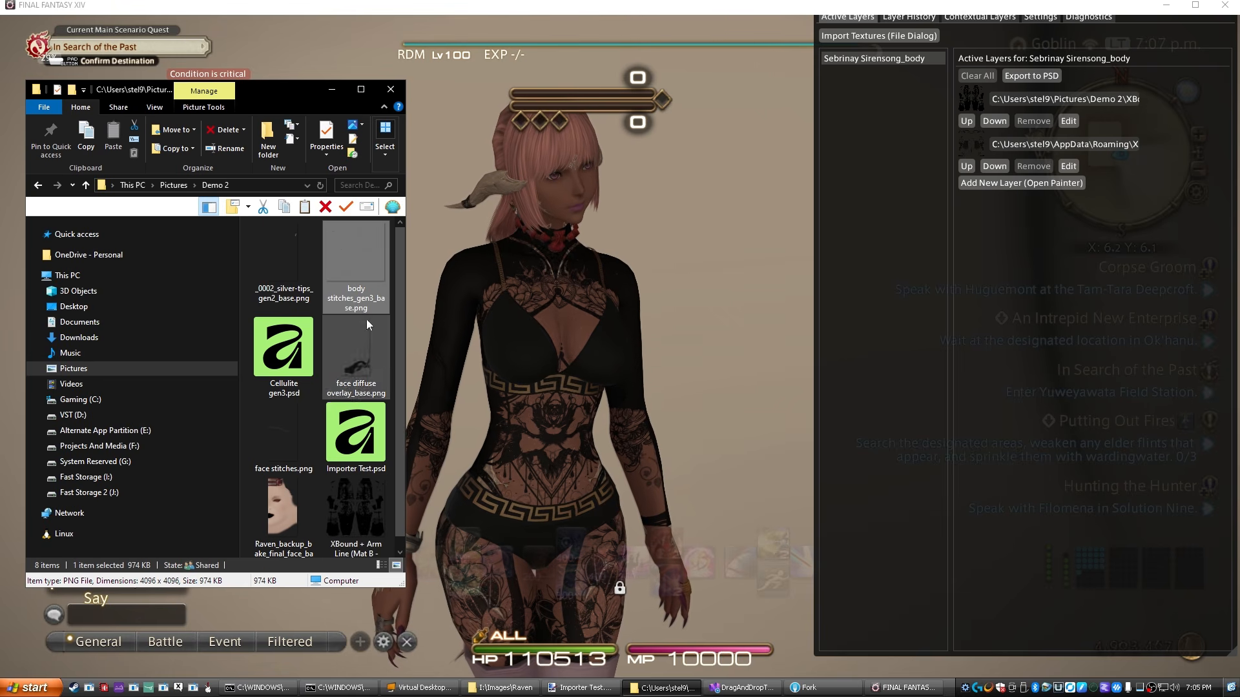
left_click_drag(358, 281, 661, 491)
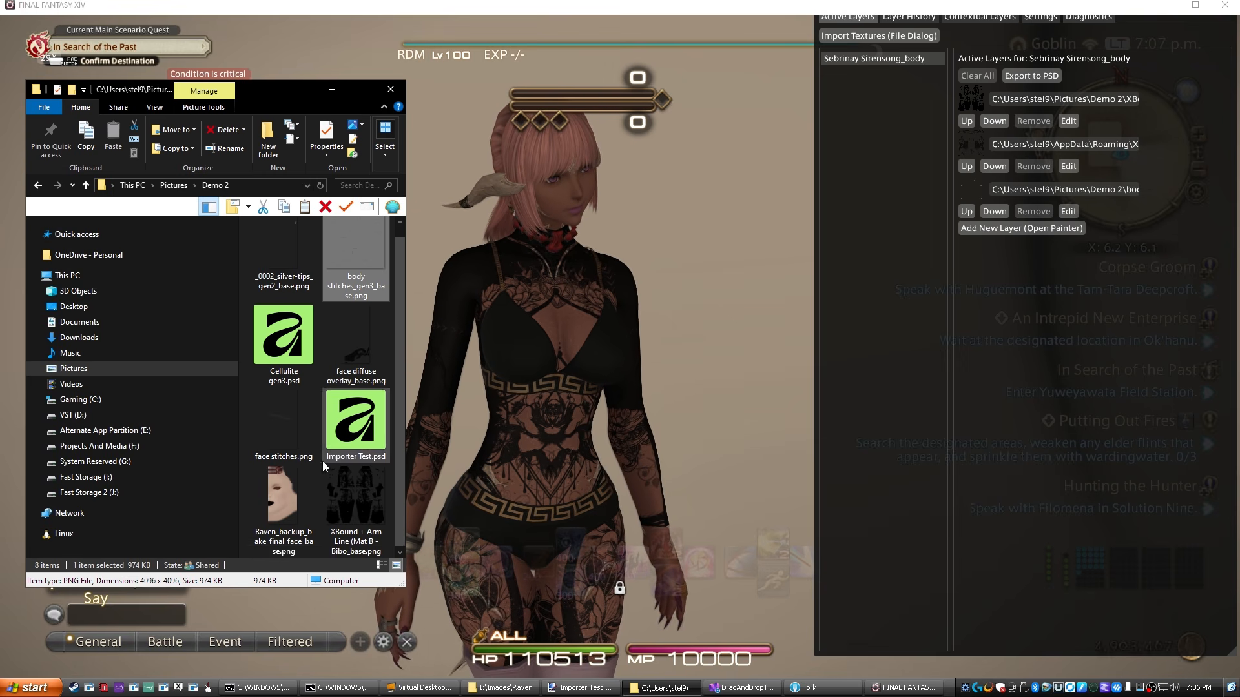
Apply Raven_backup_bake_final_face_base.png to the character's face and show the face's active layers.
left_click(274, 533)
left_click_drag(274, 533, 551, 200)
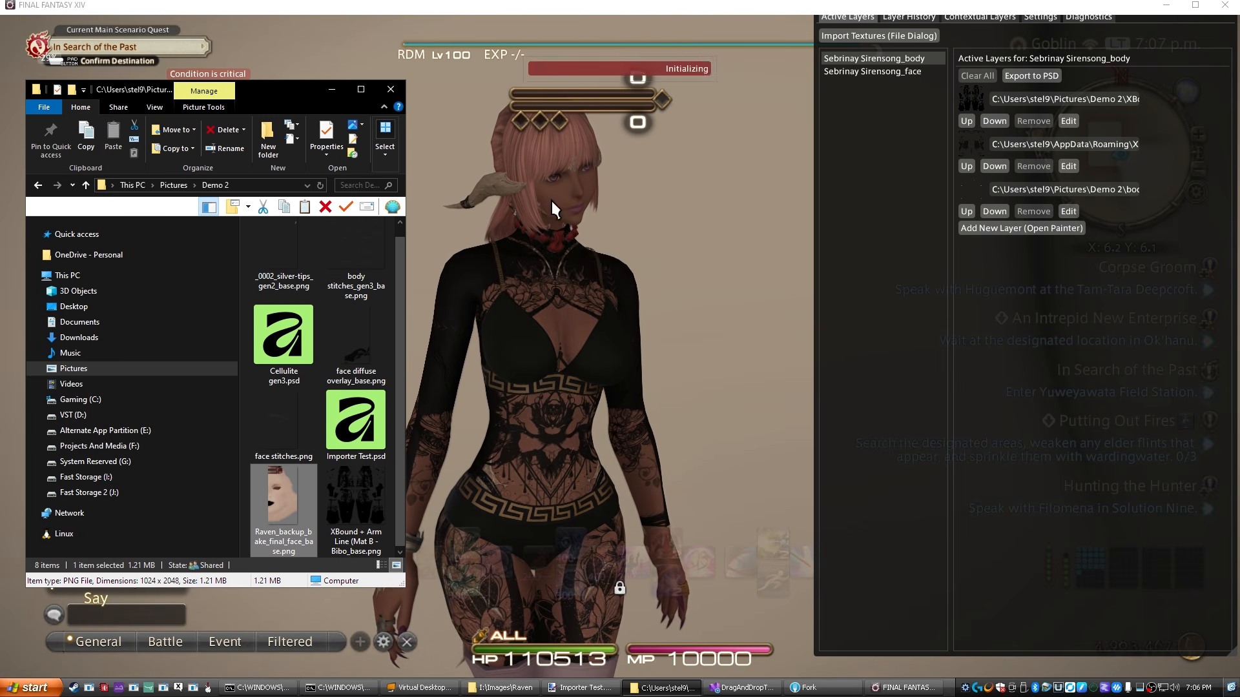
left_click(696, 355)
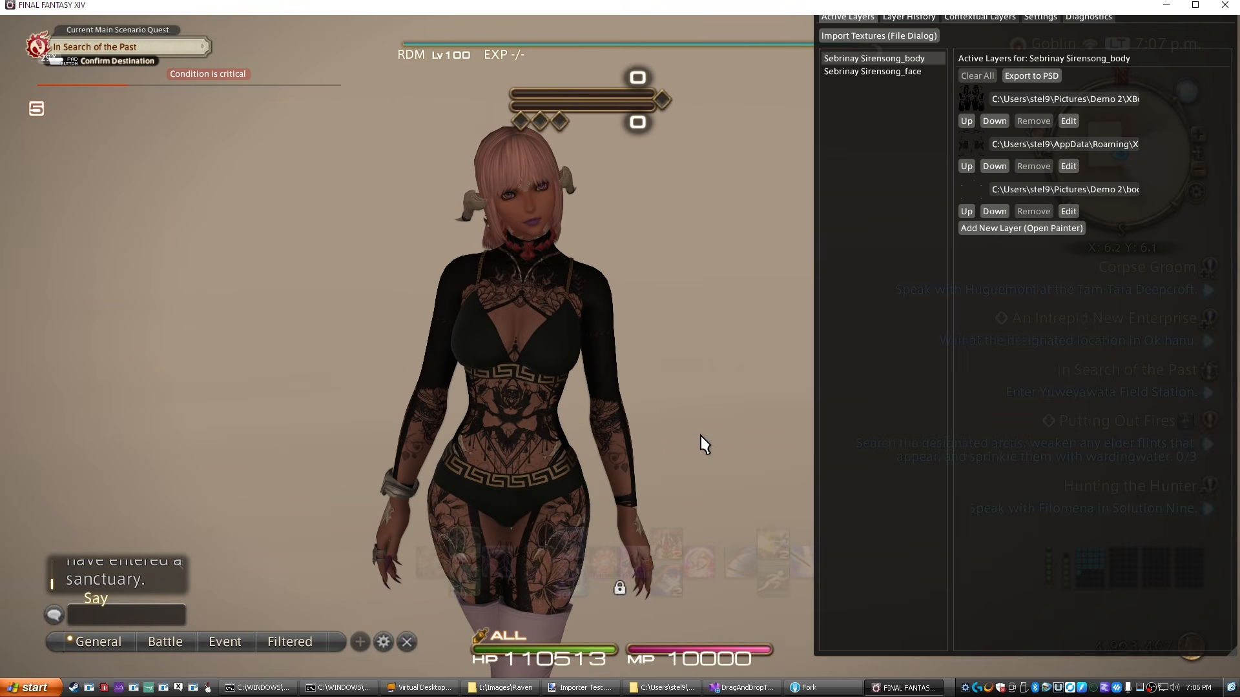
left_click(902, 73)
Open the Glamourer plugin with the chat command /glamourer.
left_click(178, 613)
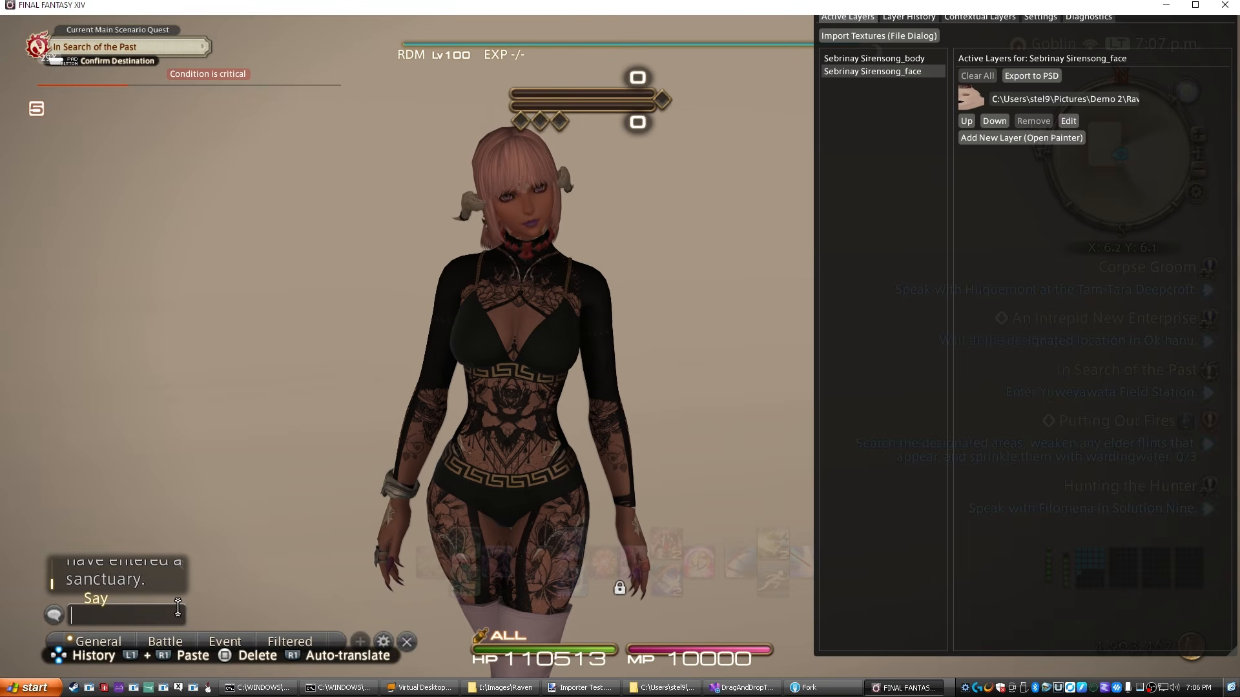
type("/glamourer")
key("Return")
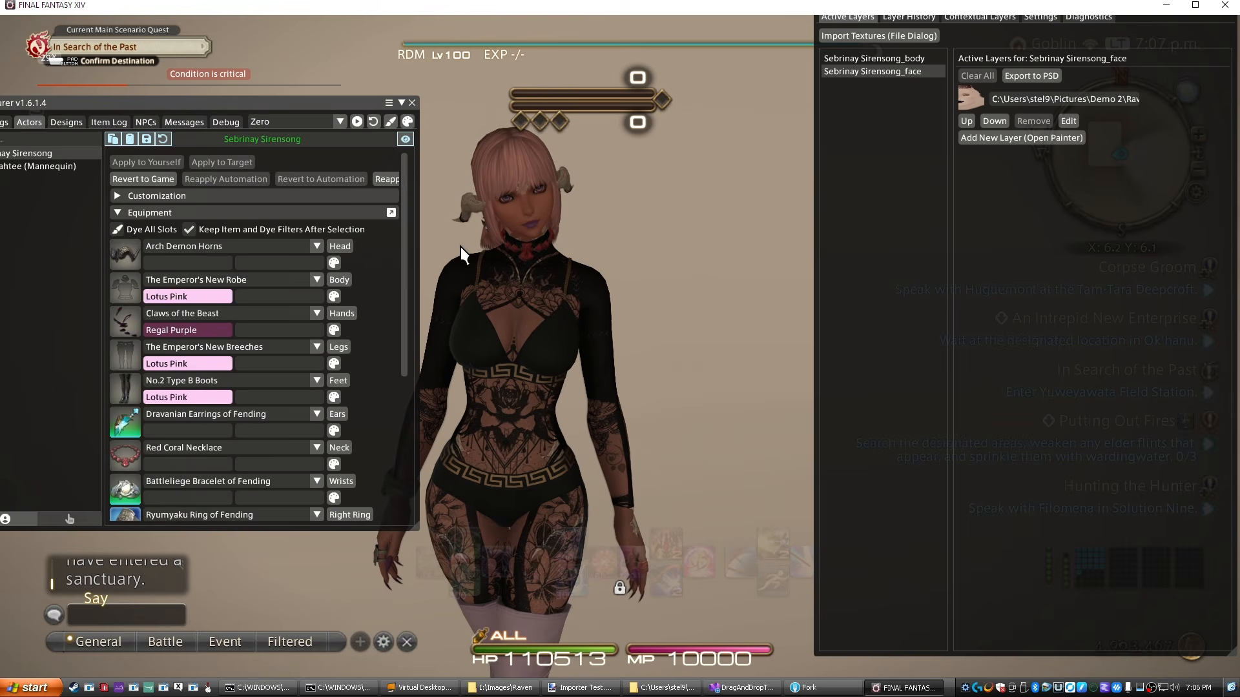
Collapse the equipment settings and change the character's clan to Rava in the customization settings.
left_click(237, 213)
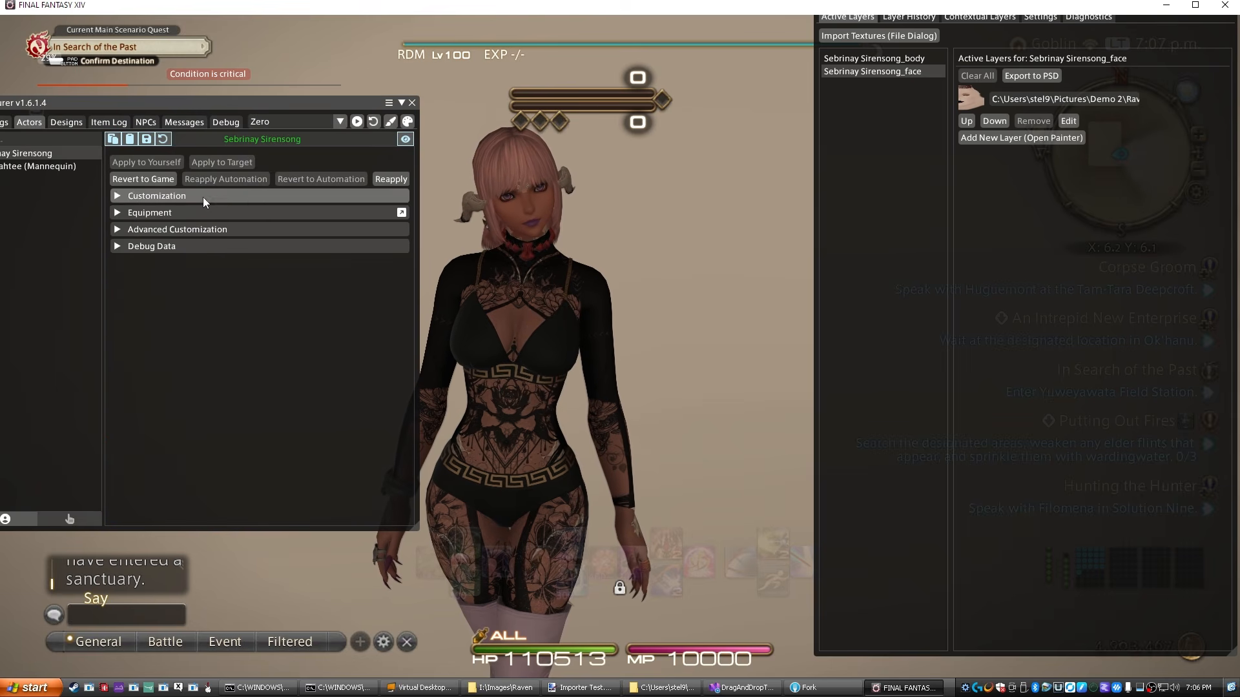
left_click(204, 196)
left_click(220, 212)
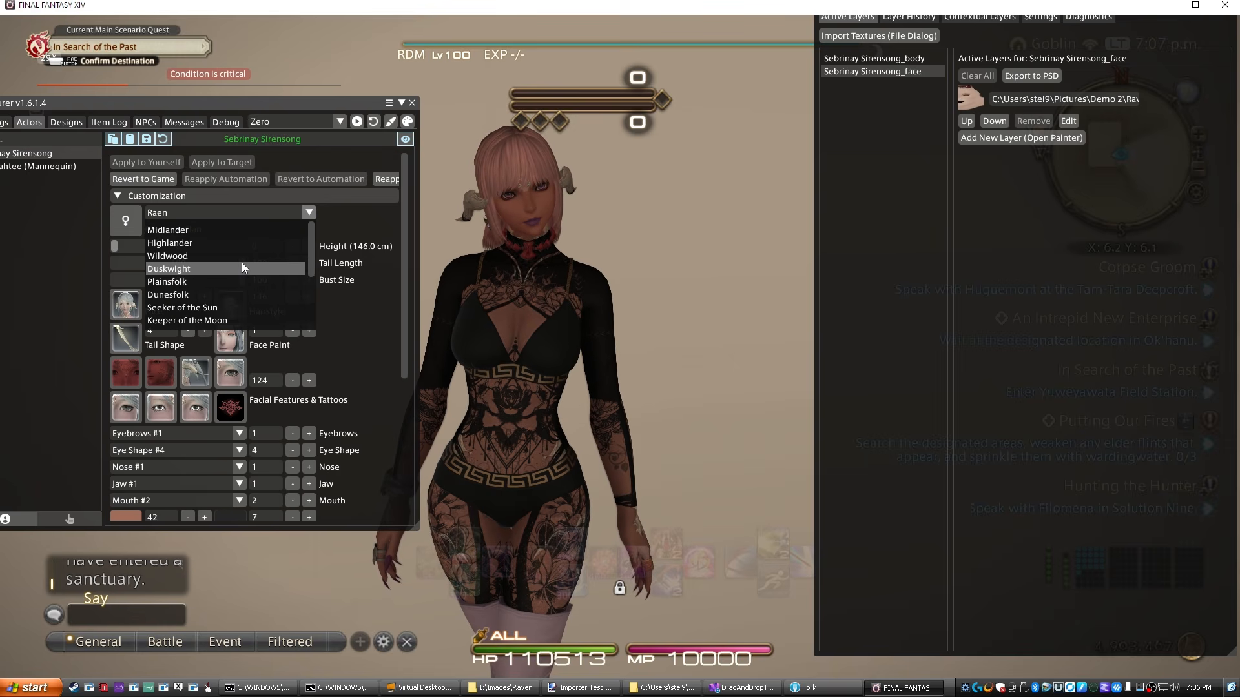
scroll(241, 263, "down", 3)
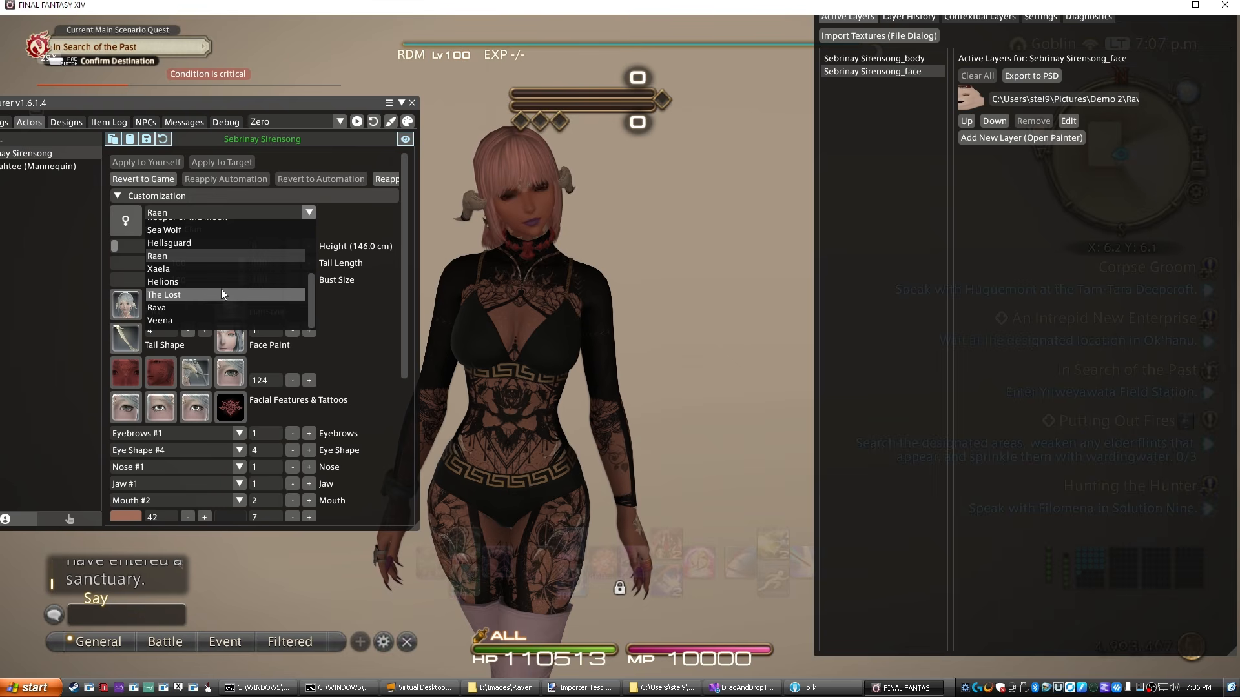
left_click(211, 311)
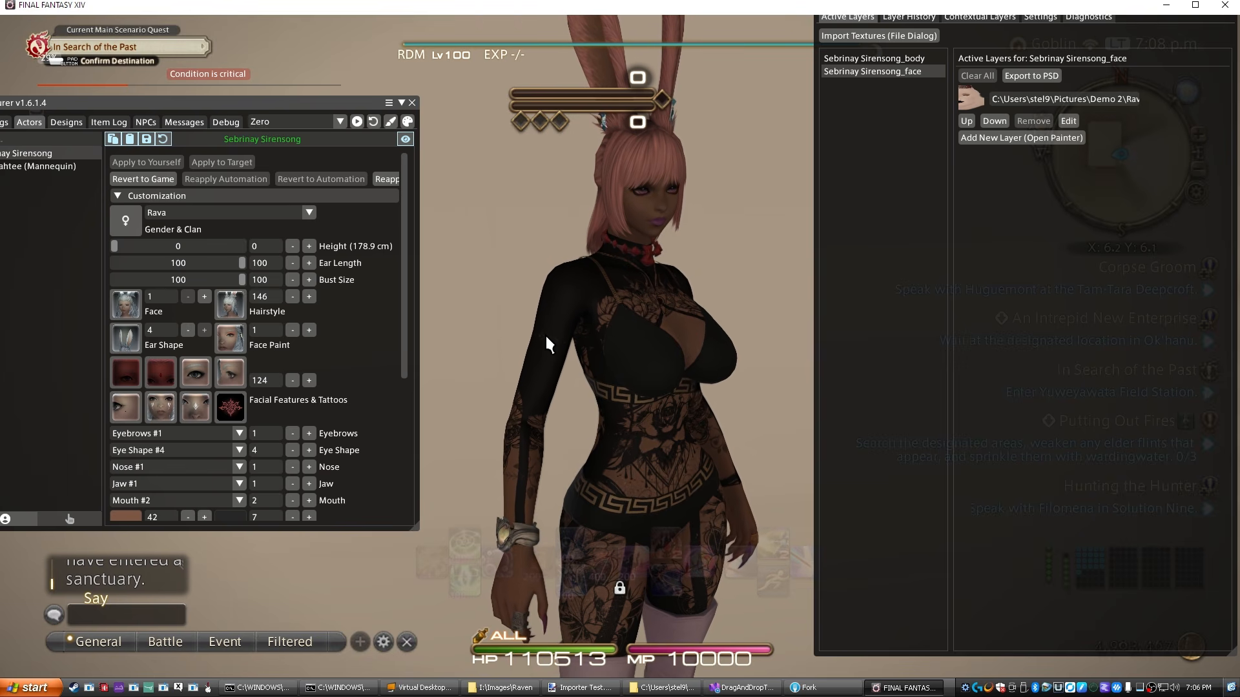
Change the character's clan to Seeker of the Sun and disable the lipstick.
left_click(245, 213)
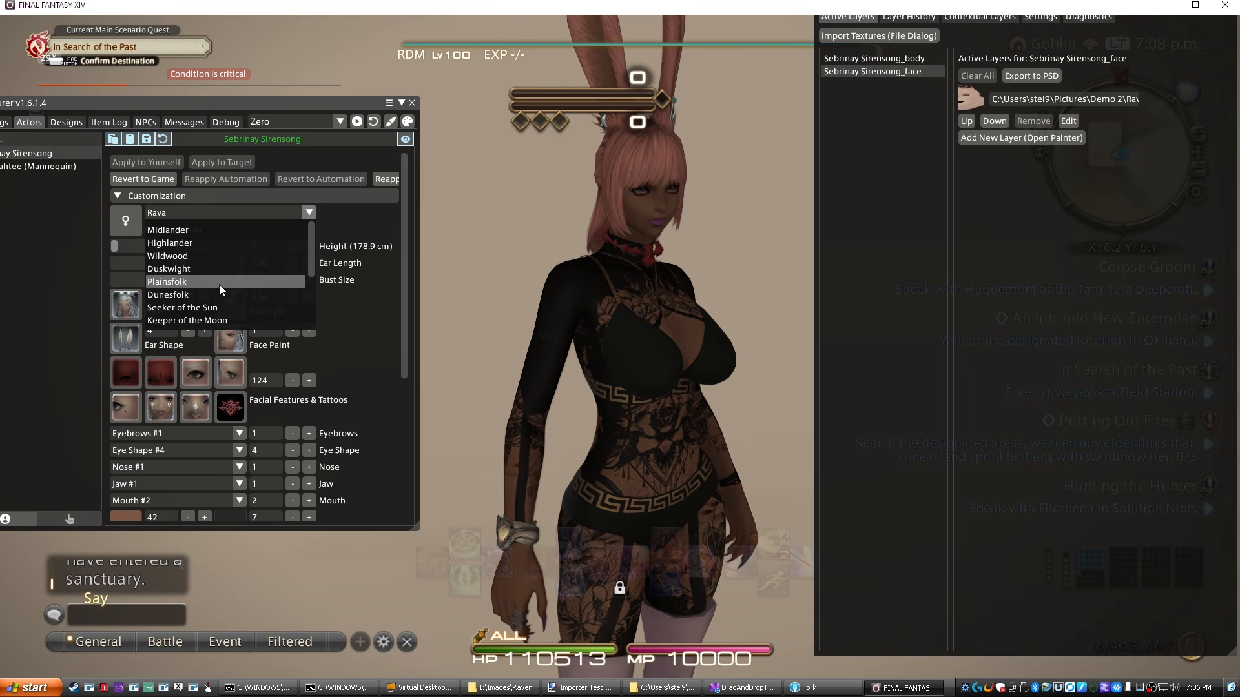
left_click(200, 307)
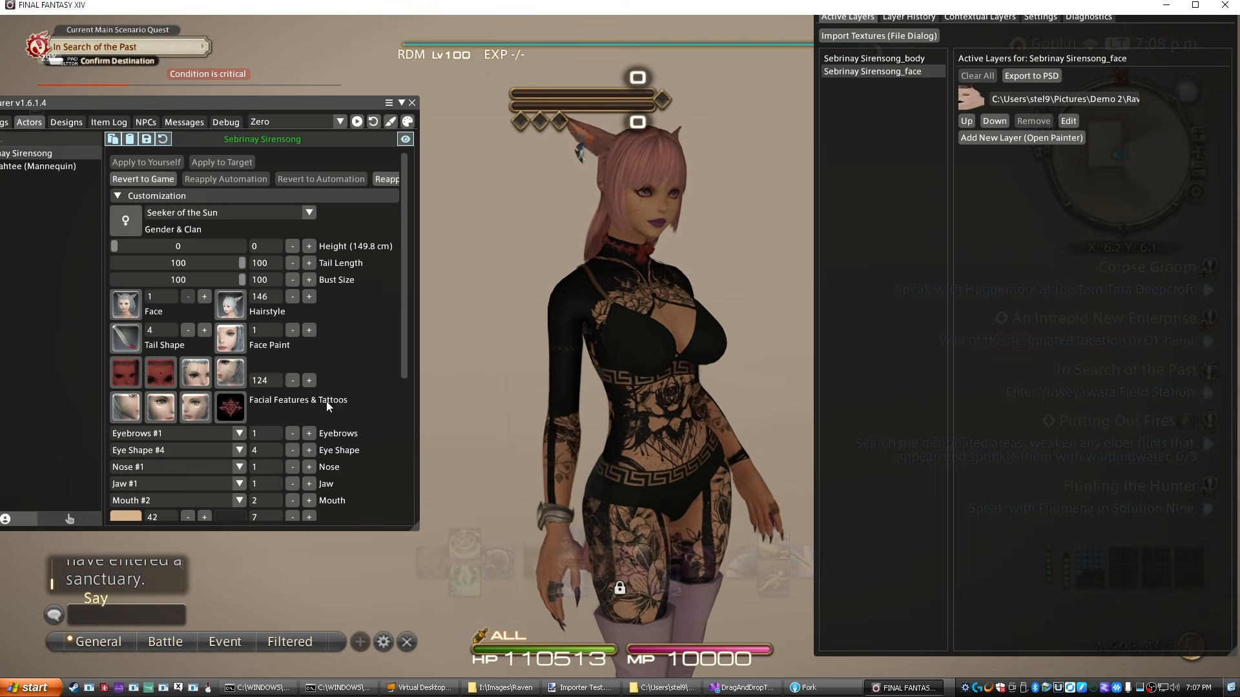
scroll(227, 461, "down", 5)
left_click(143, 441)
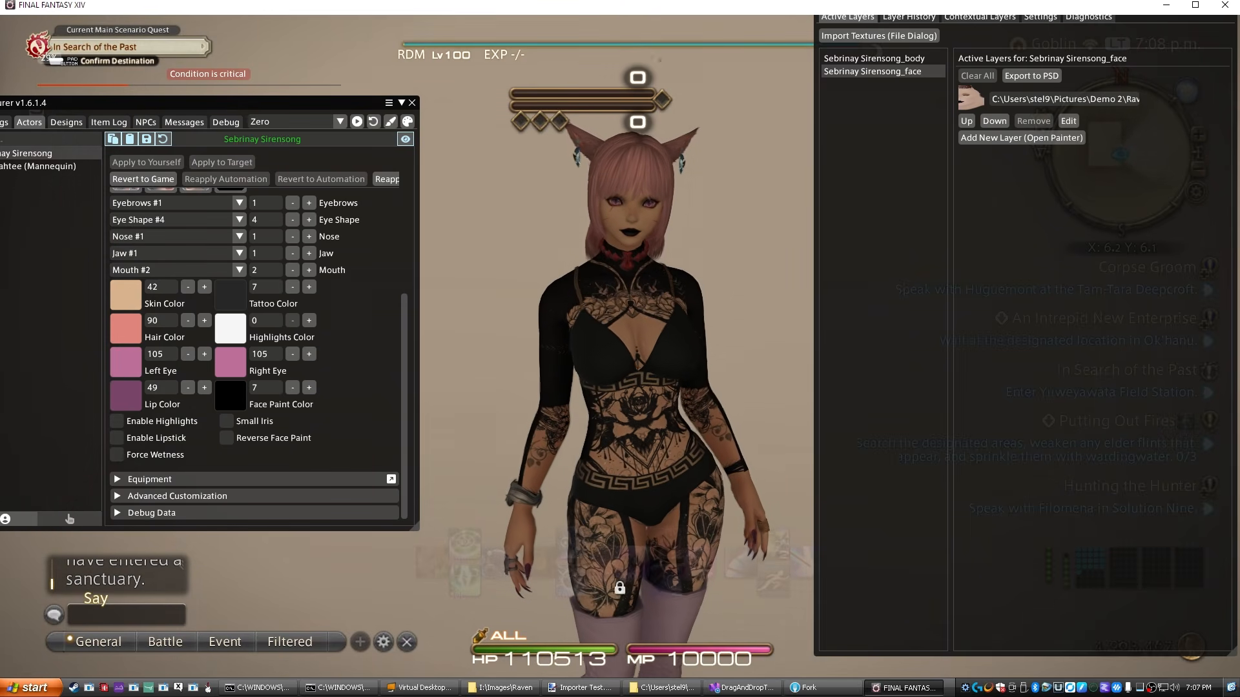
Show the body's active layers and remove all three texture layers from the character's body.
left_click(869, 59)
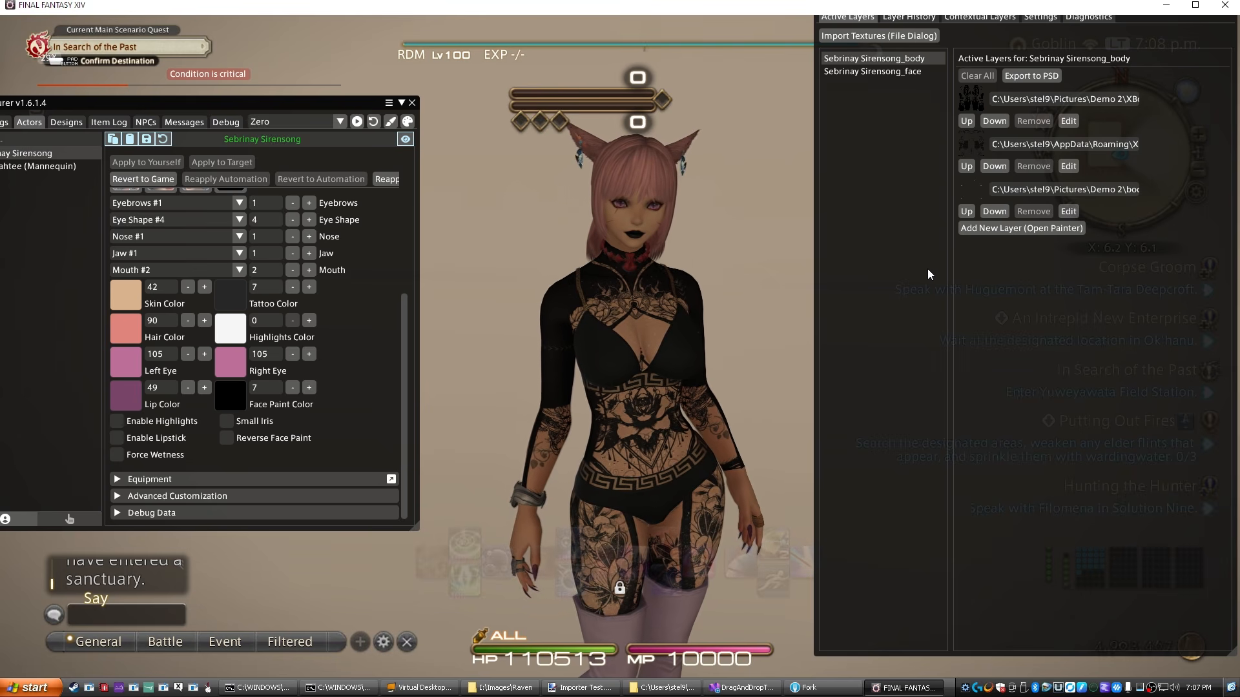
mouse_move(794, 328)
left_mouse_down()
mouse_move(904, 328)
mouse_move(788, 328)
left_mouse_up()
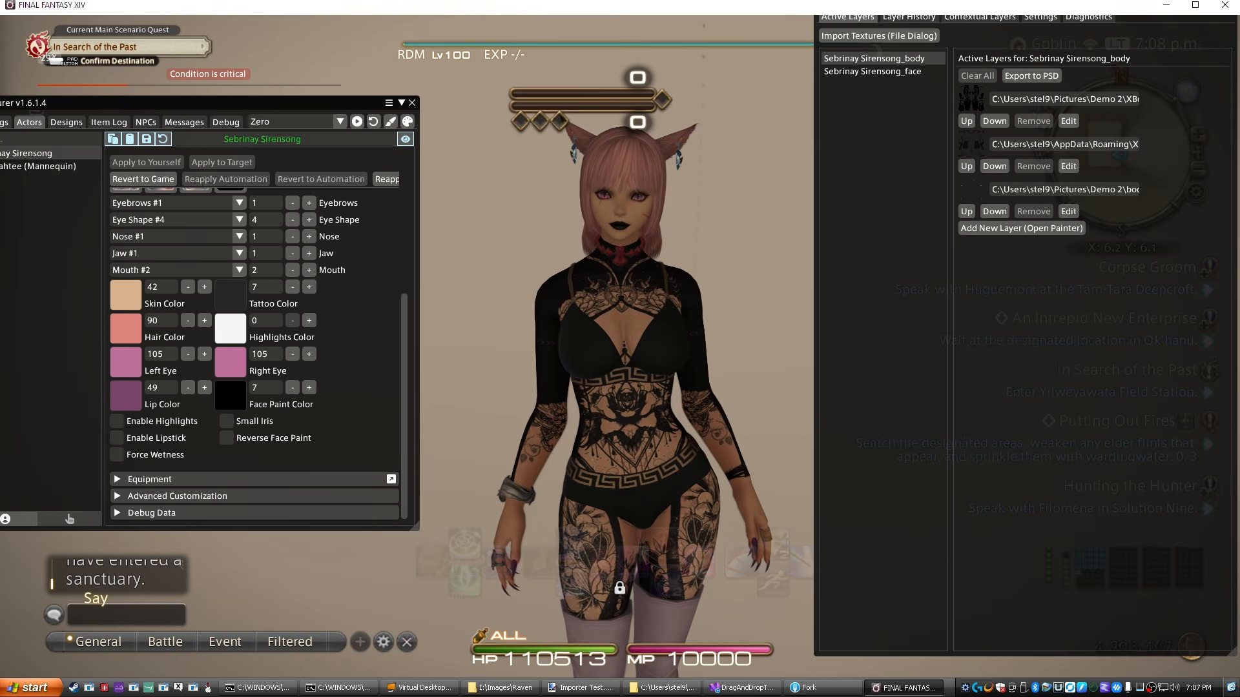
left_click(1097, 418)
key("ctrl+shift")
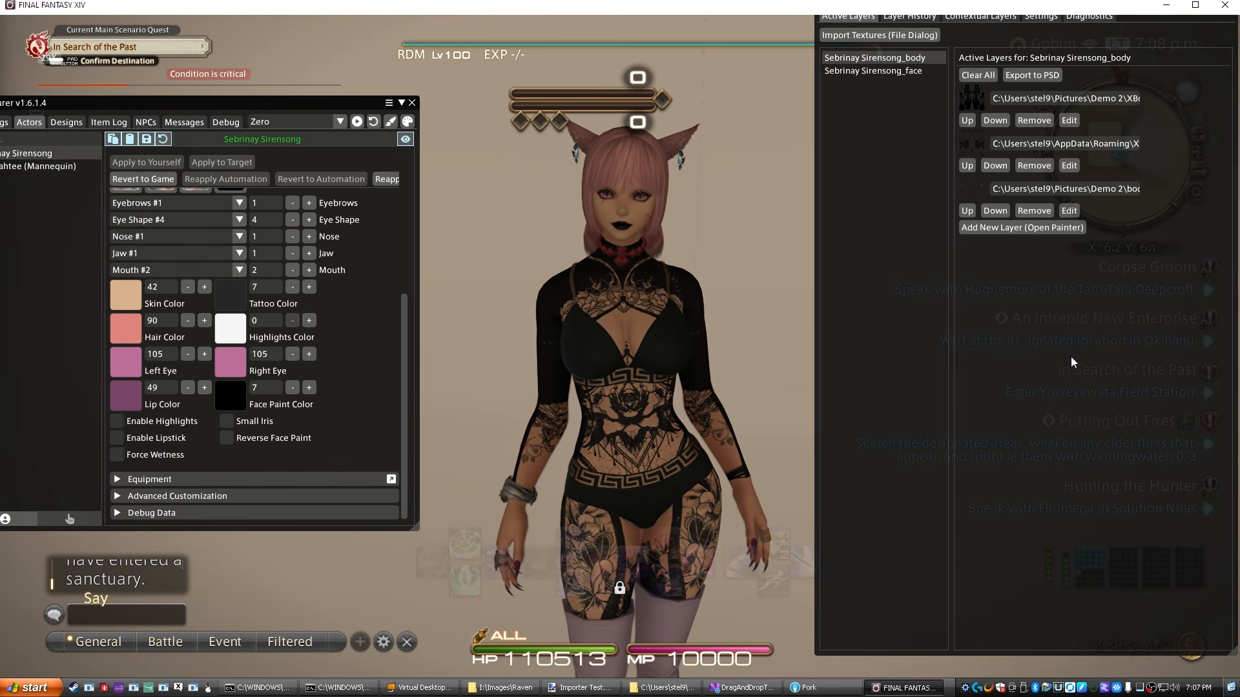
left_click(1041, 213, "shift")
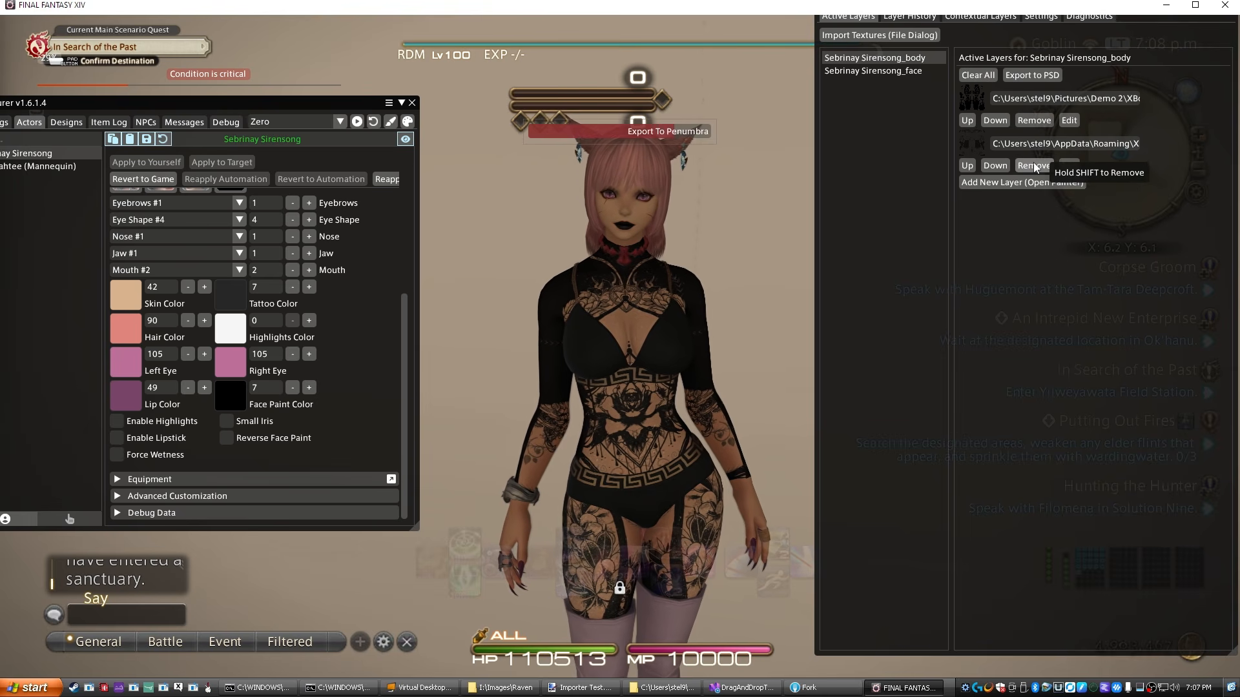
left_click(1033, 166, "shift")
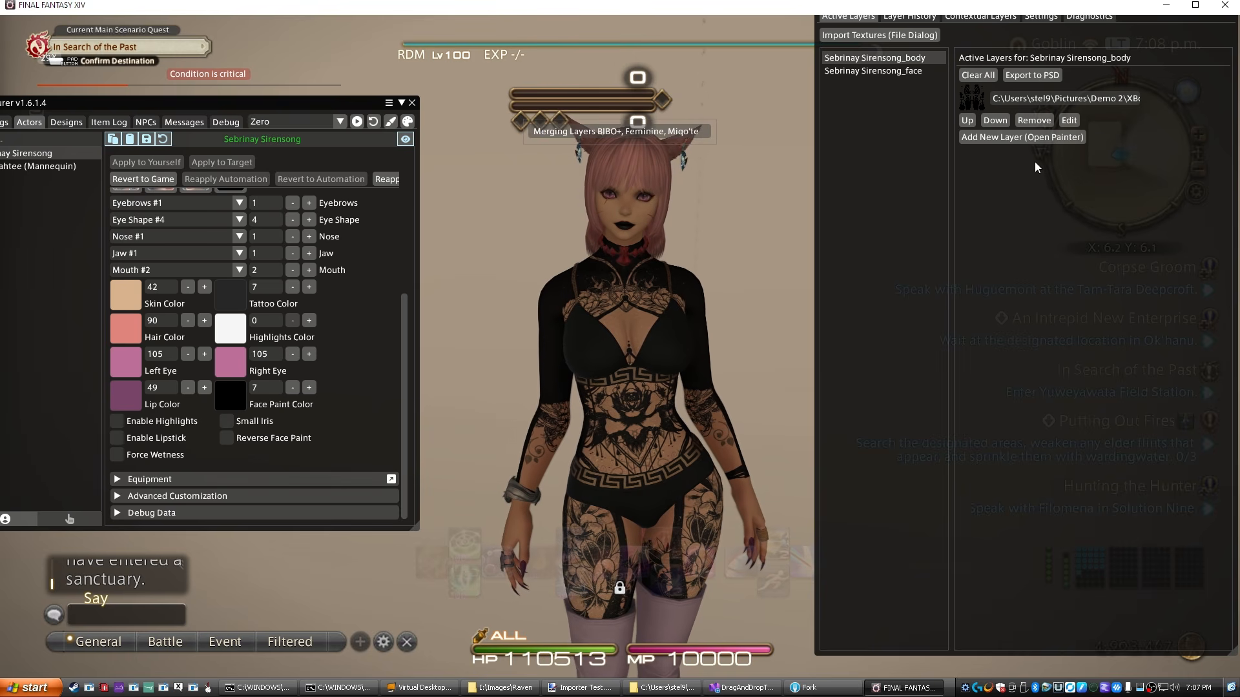
left_click(1030, 121, "shift")
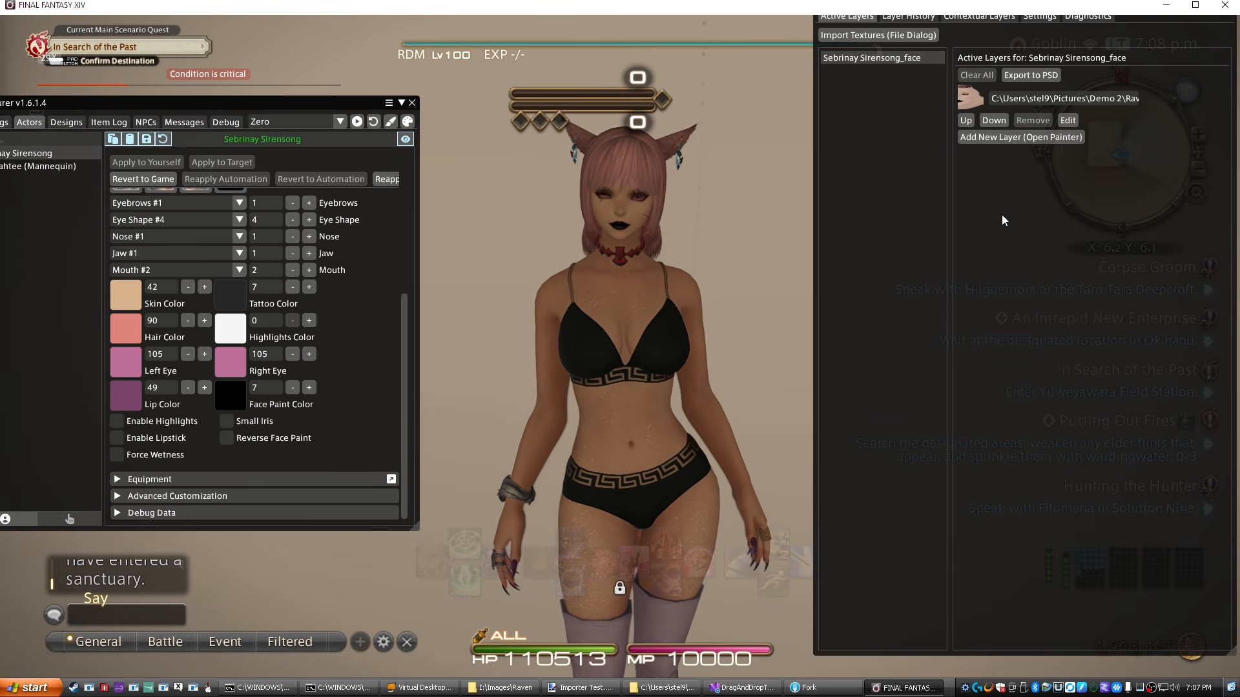
Open the Texture Painter for a new layer, enlarge its window, and browse the available top models under the target model selection.
left_click(980, 141)
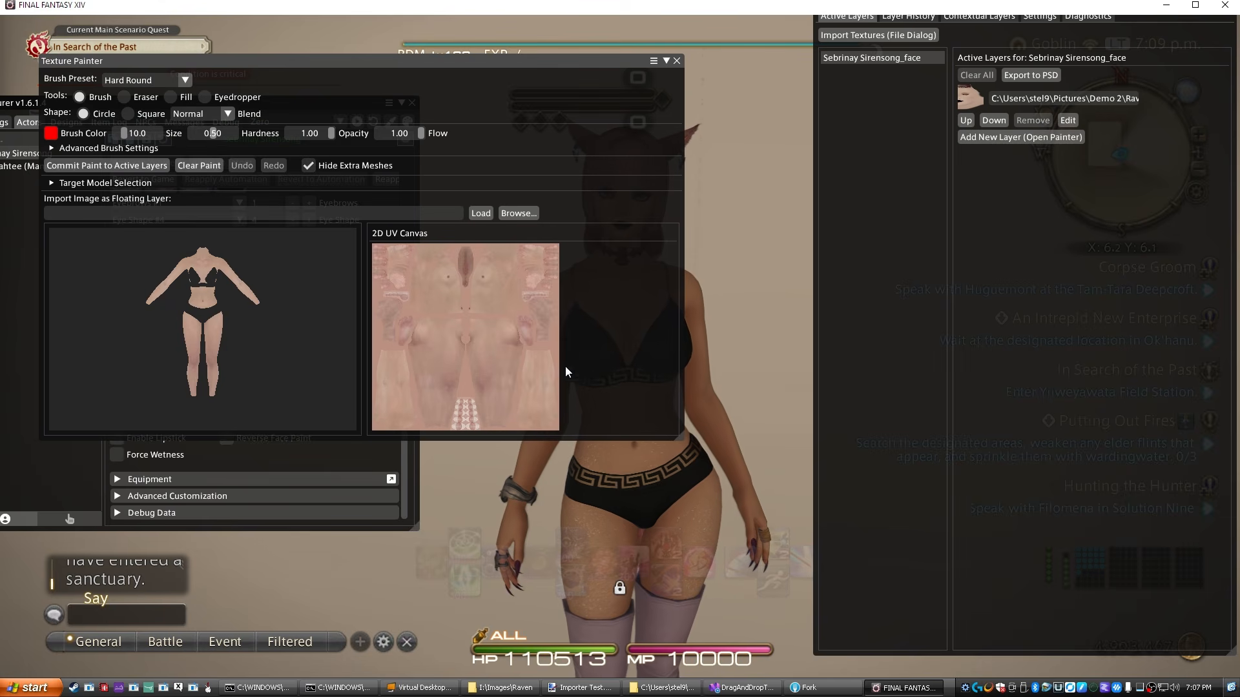
left_click_drag(676, 434, 744, 593)
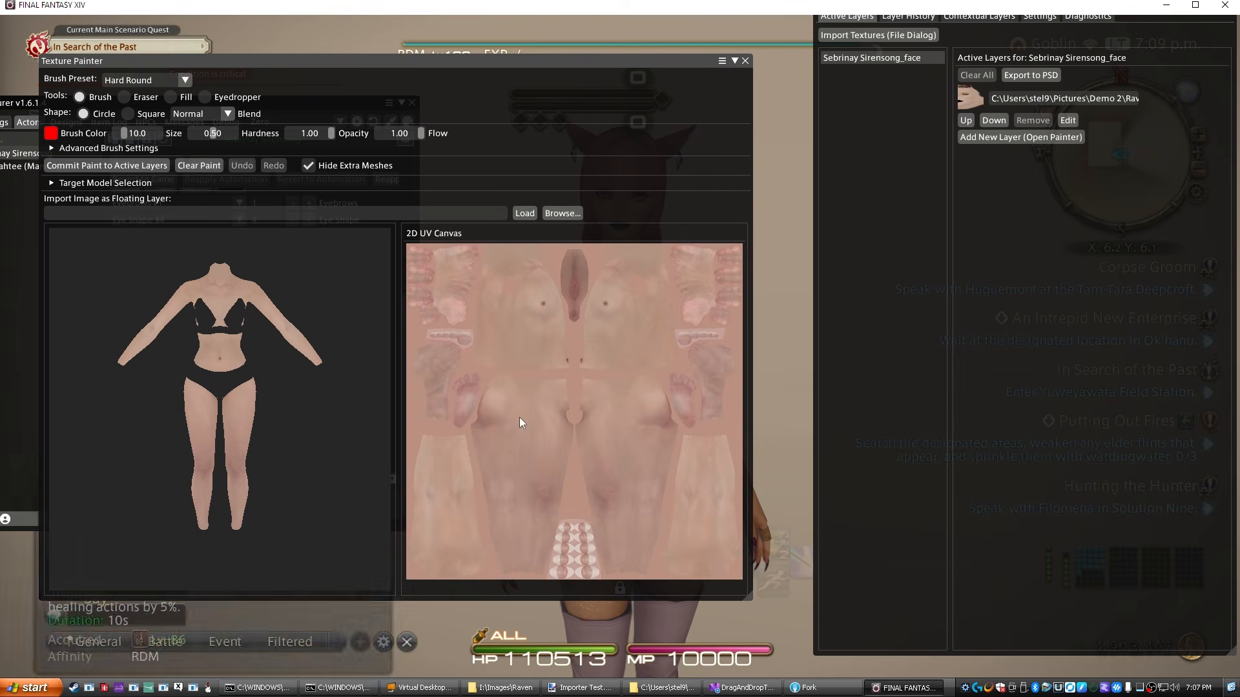
left_click(110, 184)
left_click(186, 197)
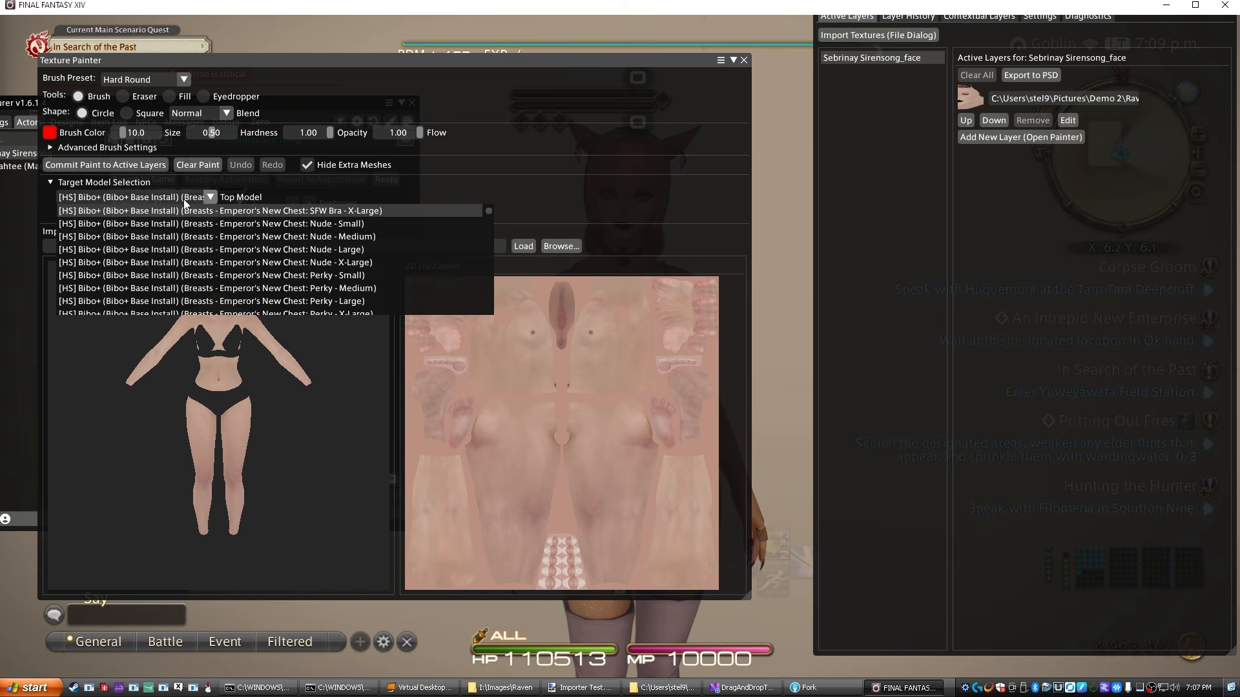
scroll(206, 235, "up", 1)
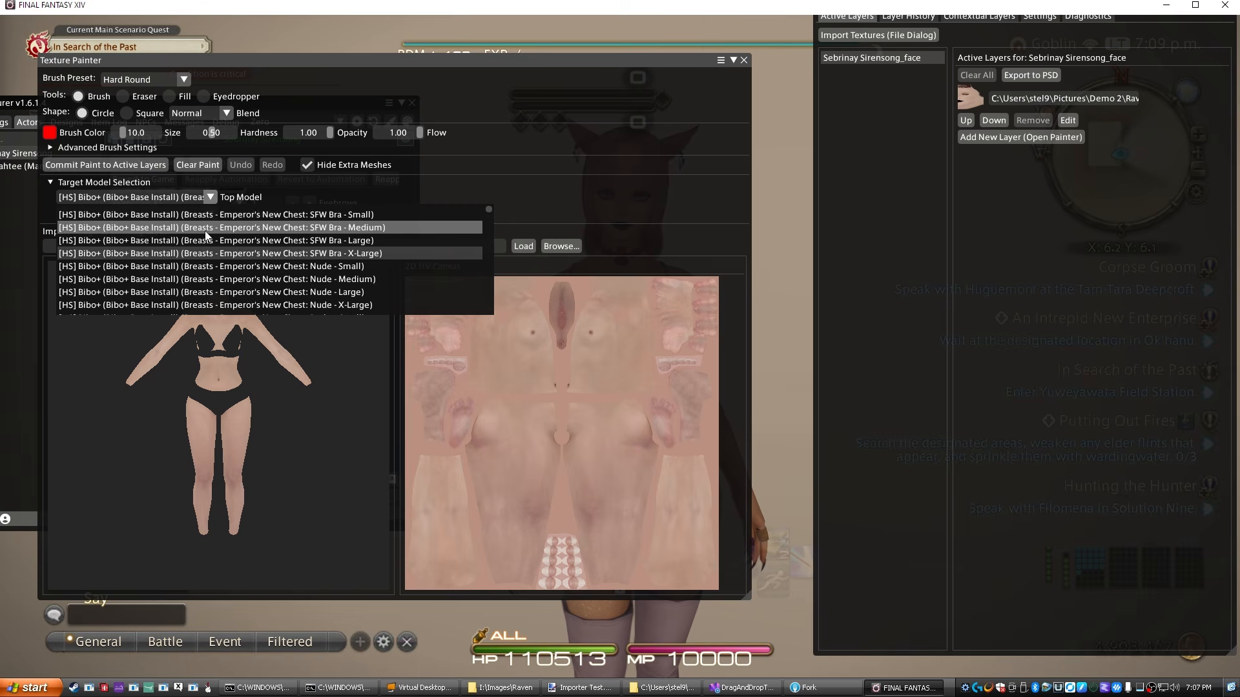
left_click(599, 163)
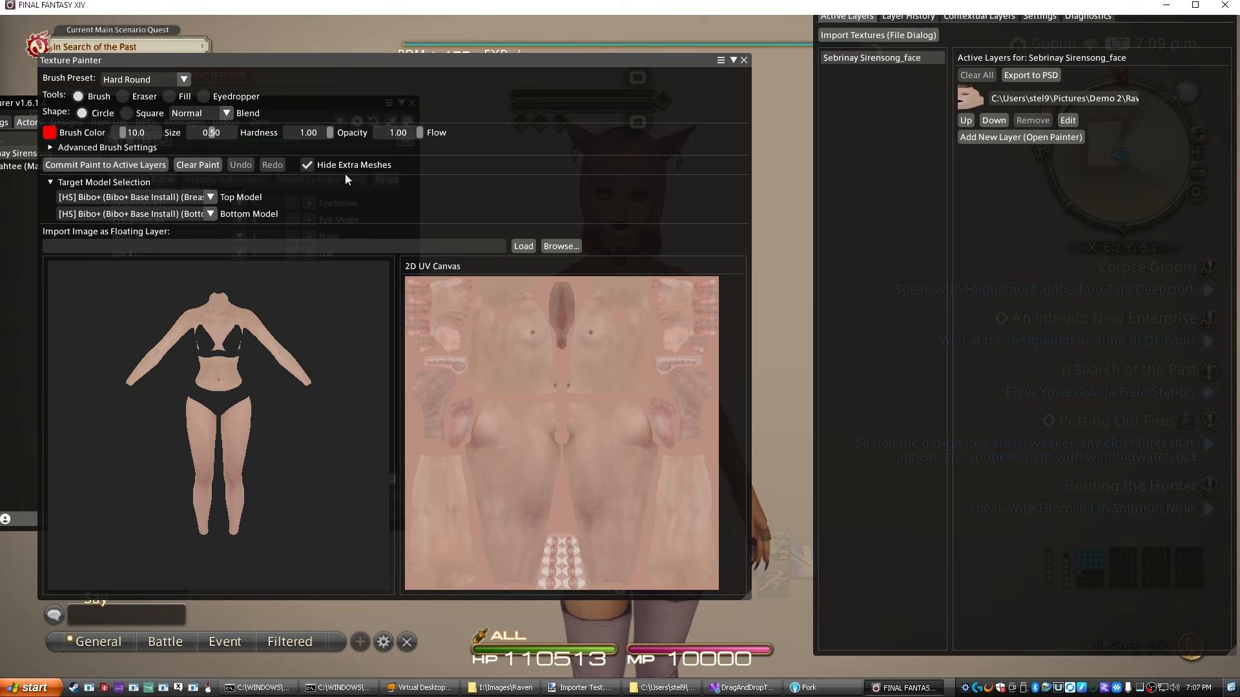
Turn off Hide Extra Meshes so the underwear meshes are included on the 3D body preview.
left_click(307, 167)
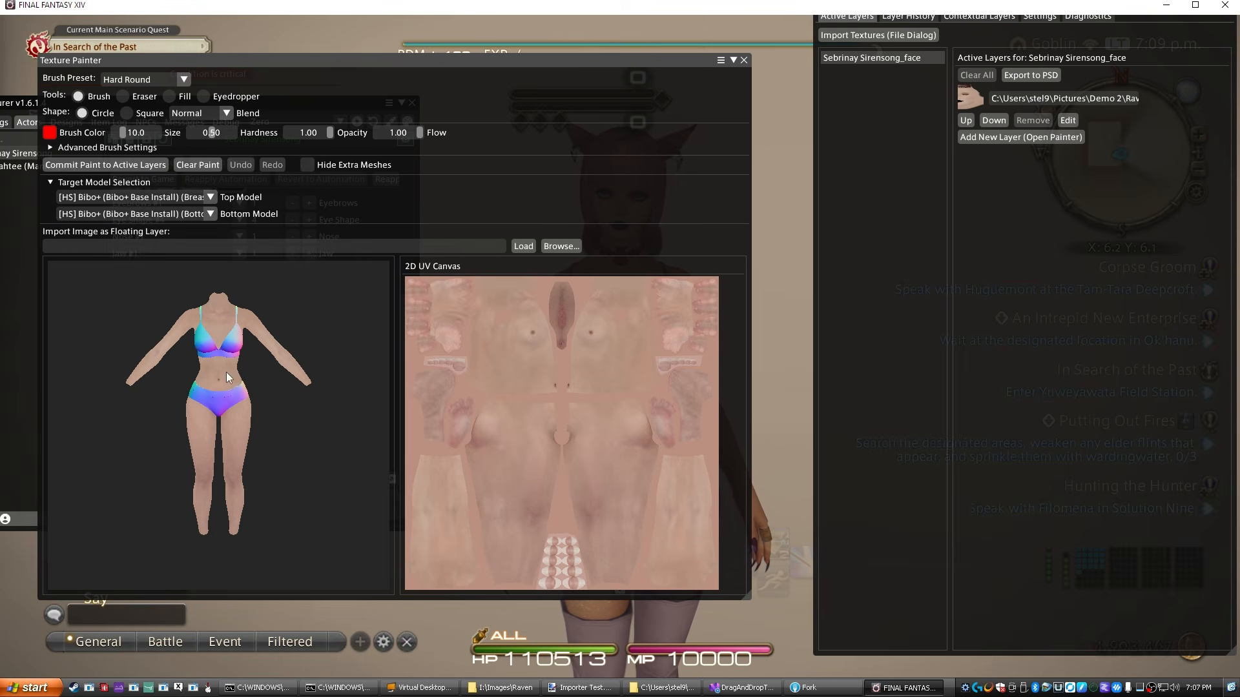
left_click(318, 167)
left_click(317, 168)
Examine the 3D body preview from several angles and distances, with the extra meshes shown and hidden.
scroll(294, 342, "up", 2)
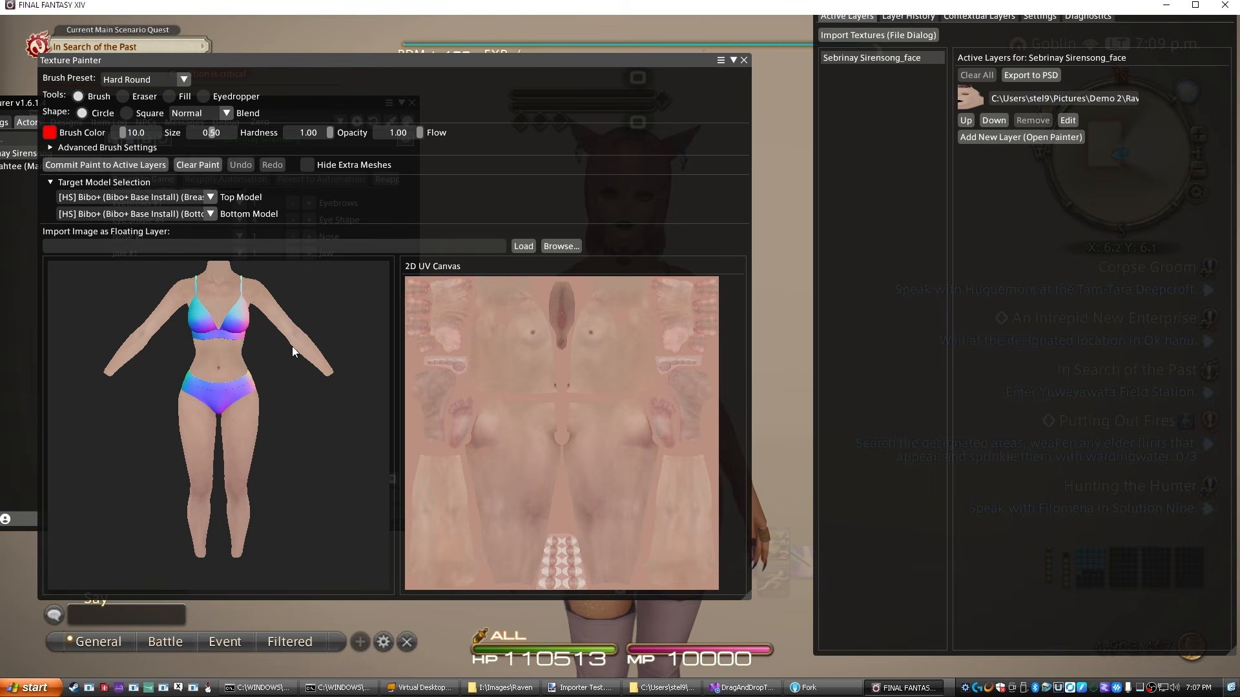
mouse_move(265, 373)
right_mouse_down()
mouse_move(273, 454)
mouse_move(188, 339)
right_mouse_up()
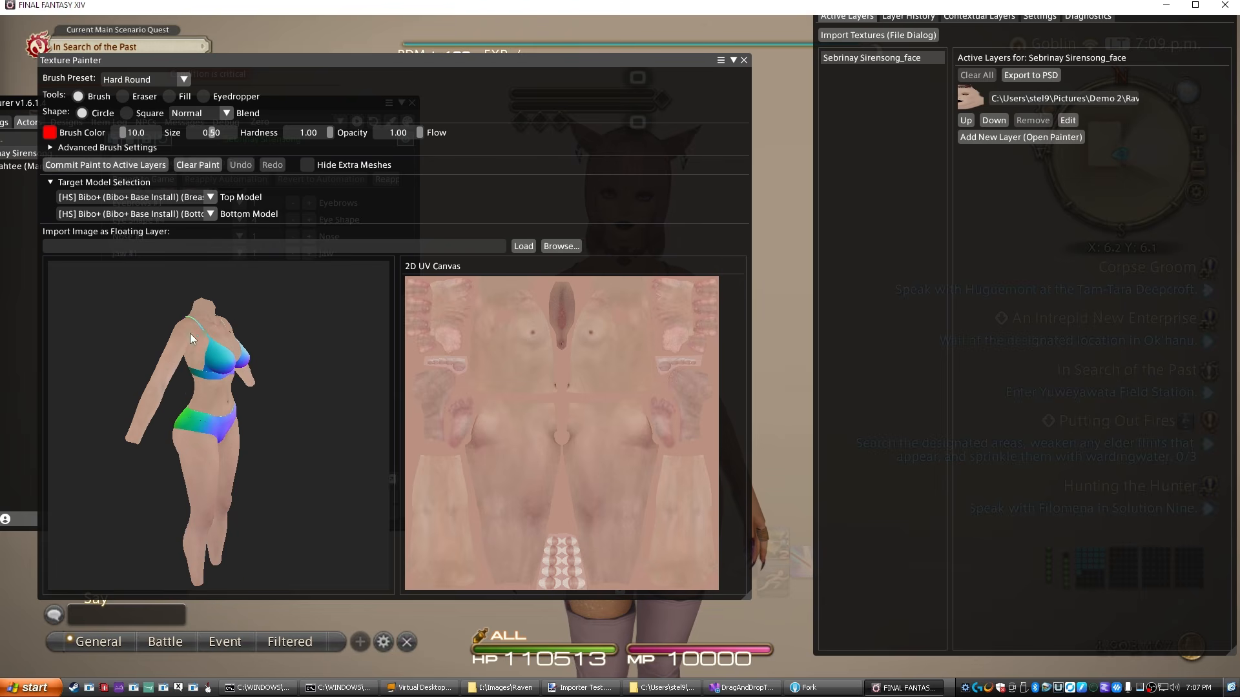
scroll(239, 344, "up", 2)
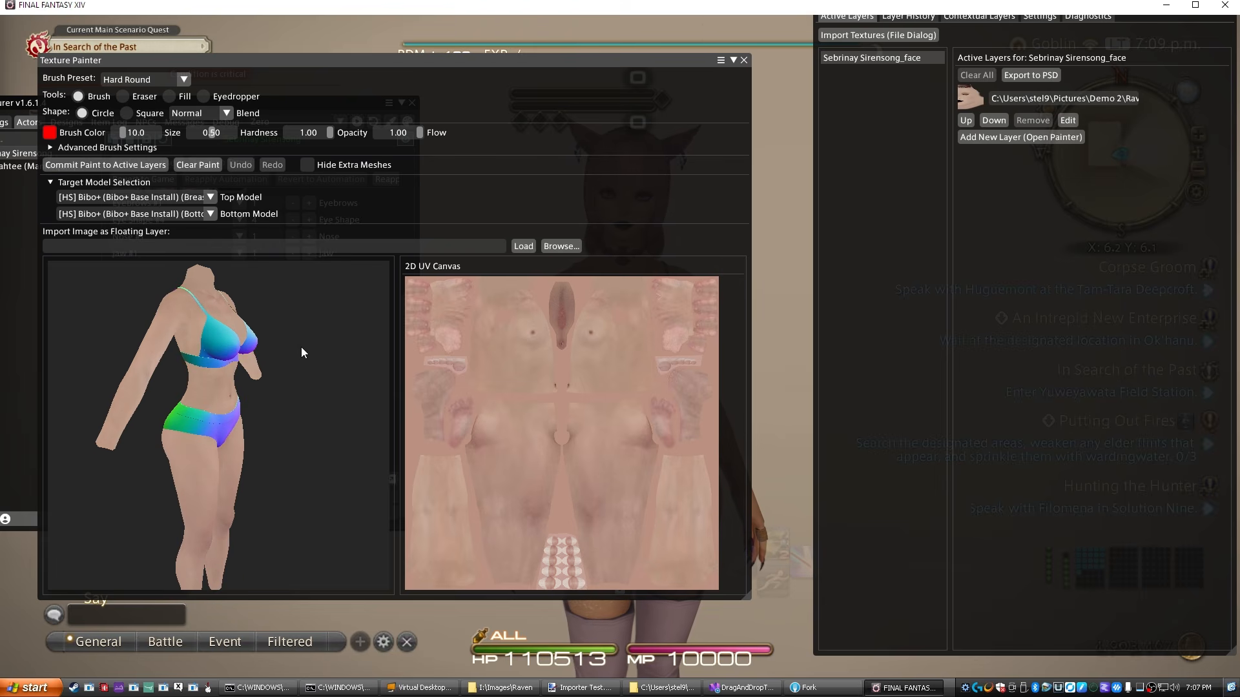
right_click_drag(298, 392, 352, 381)
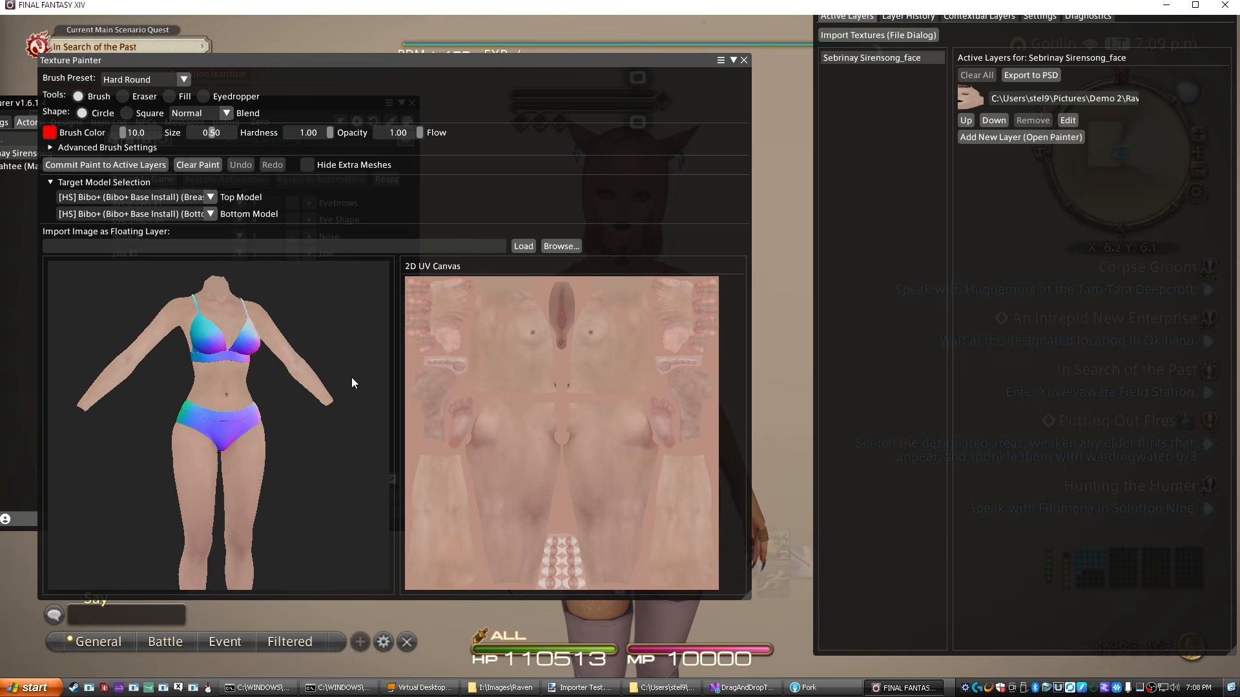
scroll(292, 358, "up", 1)
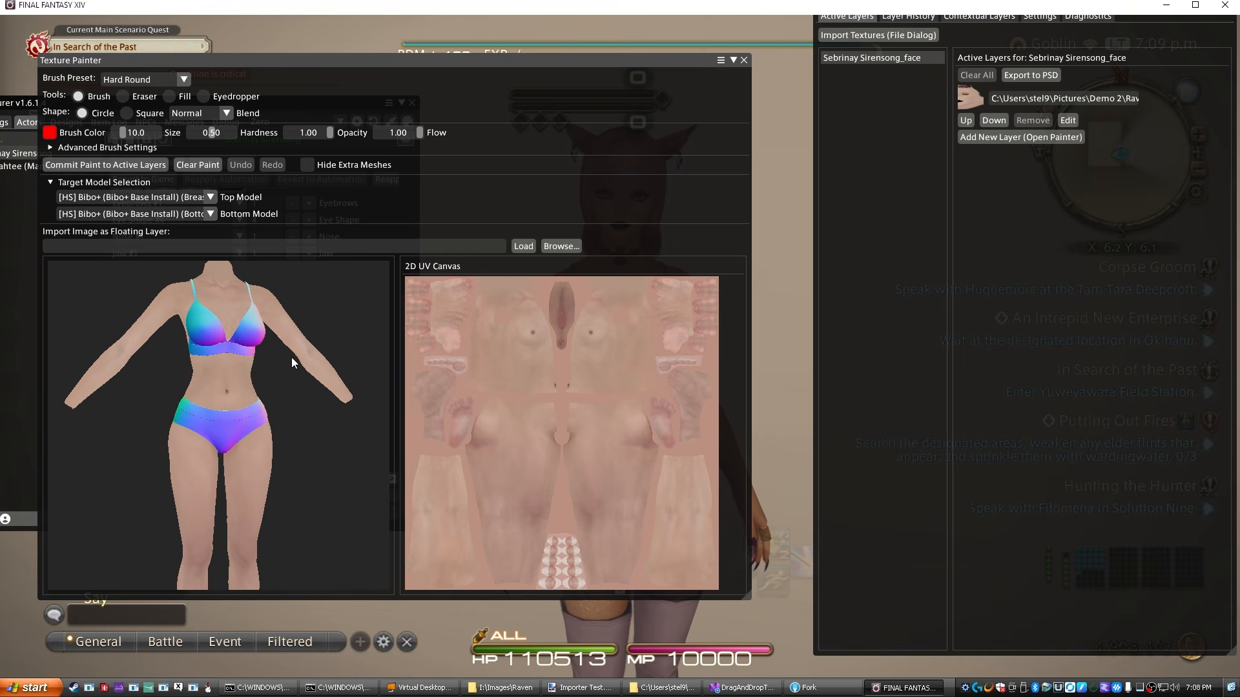
middle_click_drag(291, 358, 310, 498)
scroll(207, 335, "up", 1)
scroll(207, 335, "down", 1)
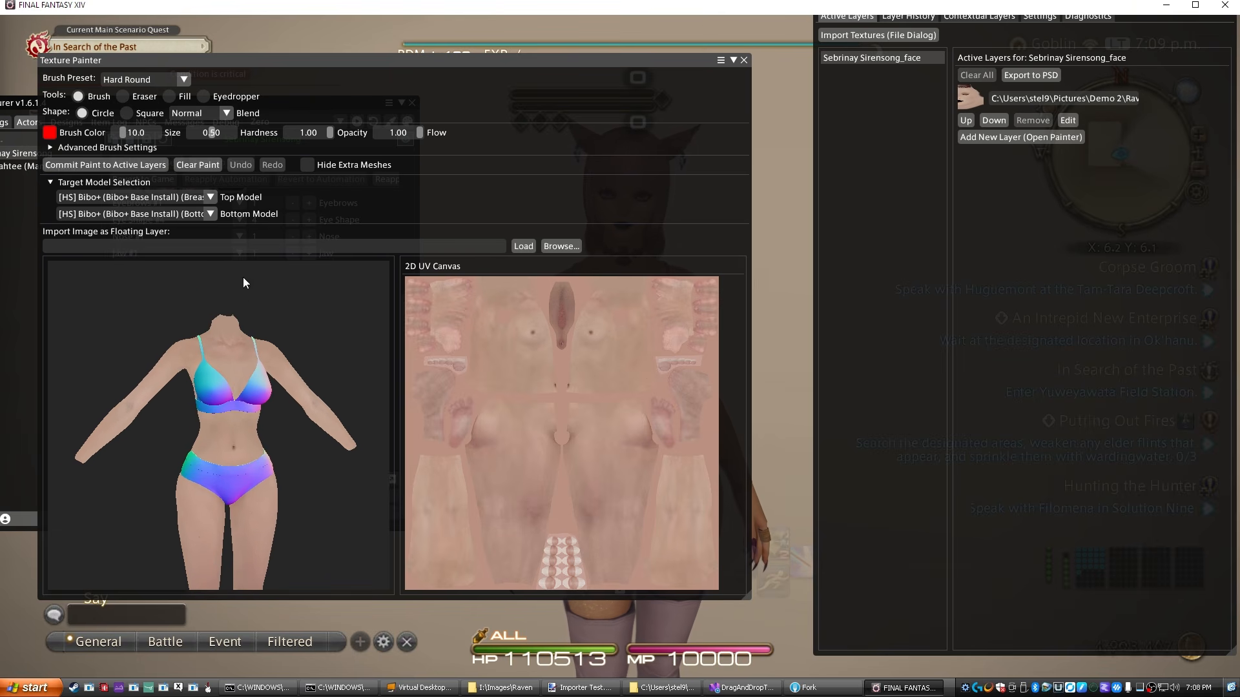
left_click(320, 166)
left_click(320, 166)
Paint freehand red strokes with the Hard Round brush on the arms, abdomen and thighs of the 3D body.
left_click_drag(268, 399, 317, 436)
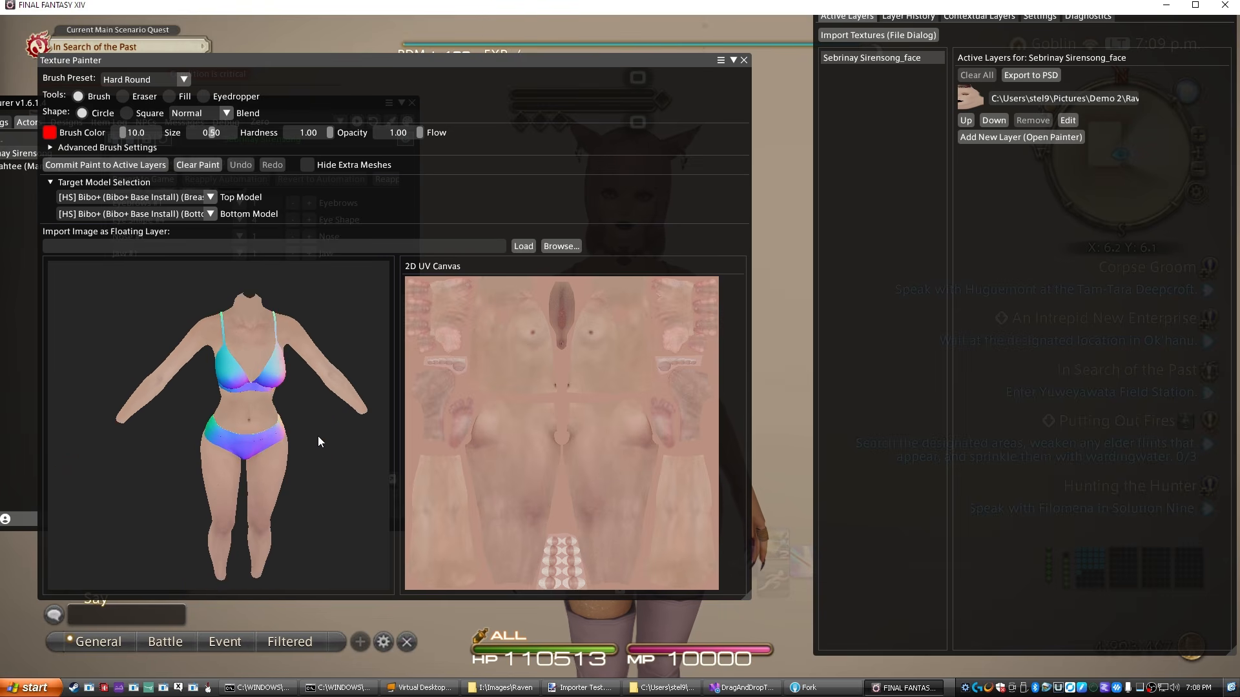
scroll(293, 432, "up", 3)
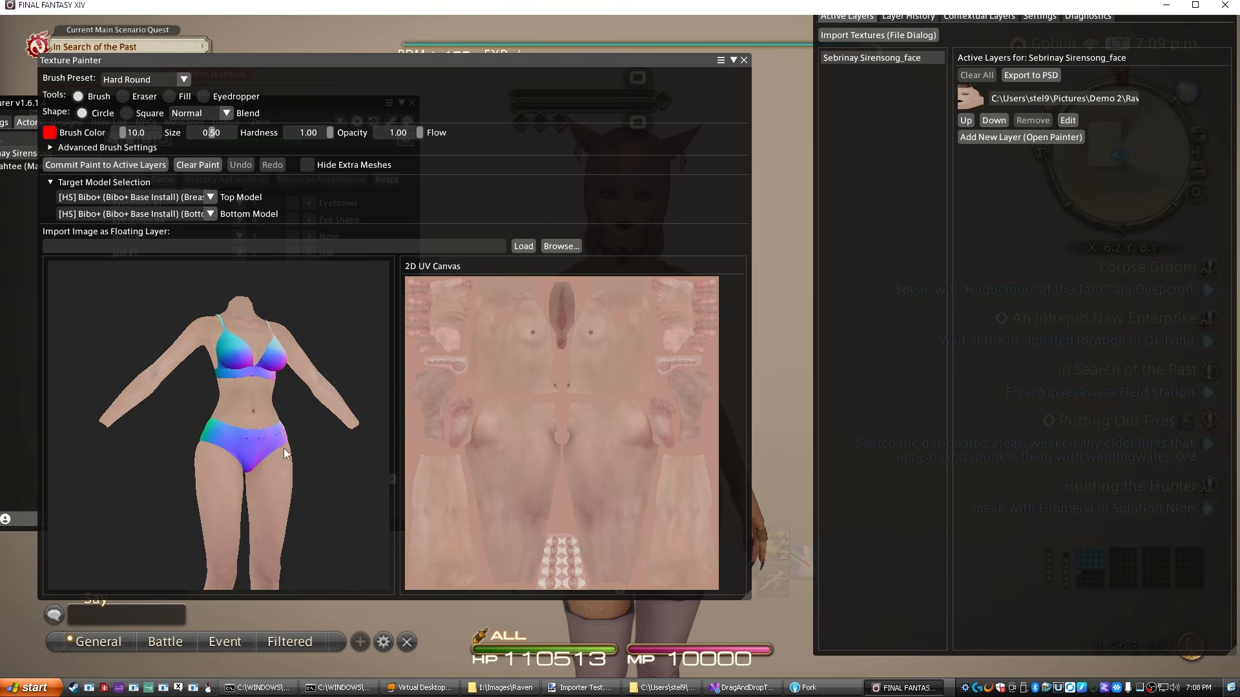
left_click_drag(284, 448, 292, 372)
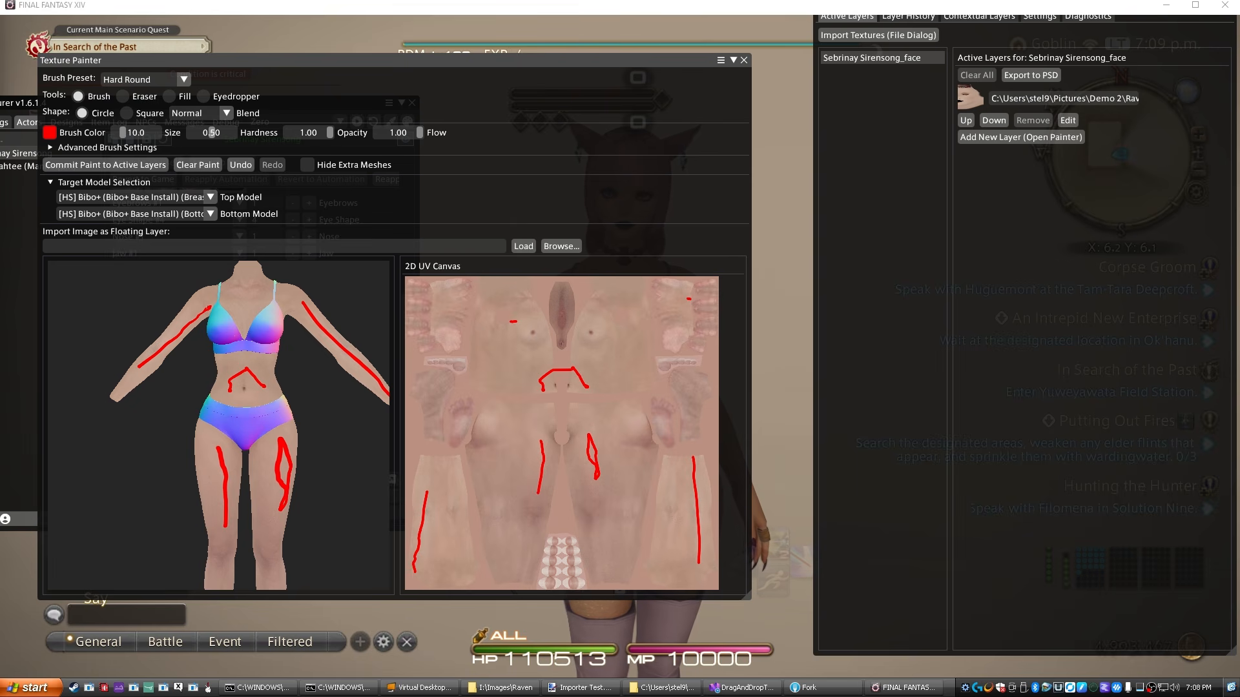
Import 2026.png from the Pictures folder as a floating layer on the 3D body's torso and move the painter window aside.
left_click(760, 472)
left_click_drag(768, 461, 254, 378)
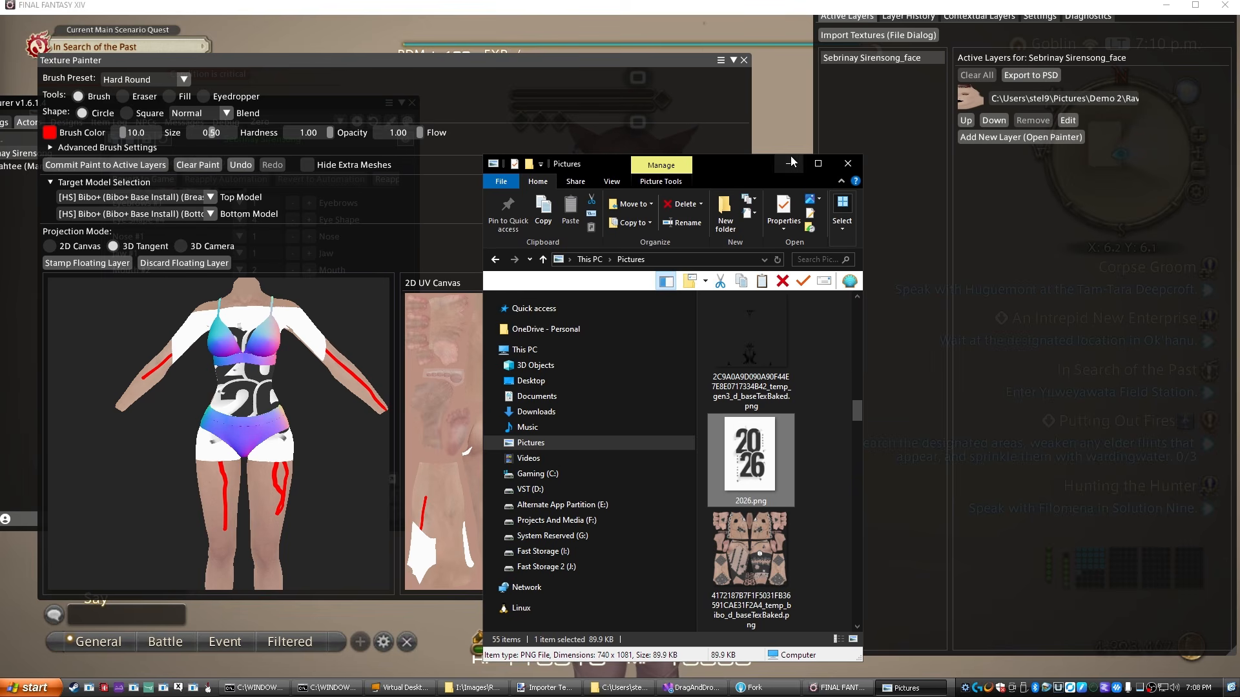
left_click_drag(503, 69, 483, 96)
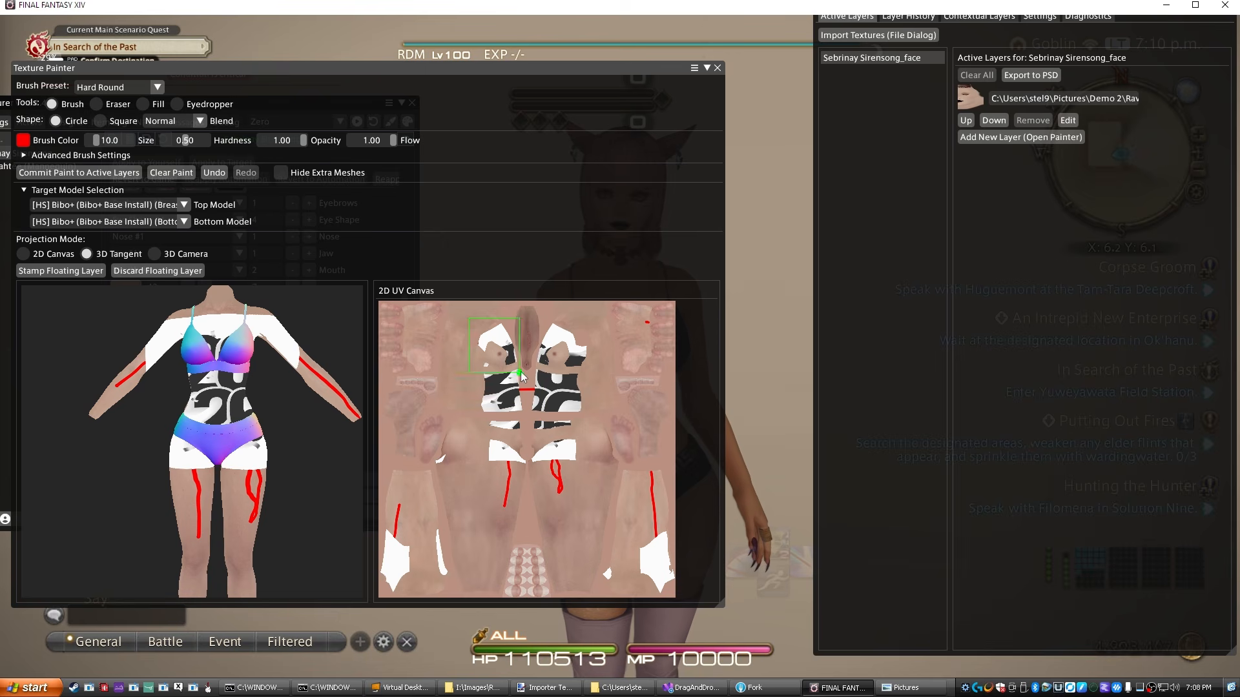
Position and resize the floating 2026 image over the abdomen on the 2D UV canvas, enlarging the painter window.
left_click_drag(478, 360, 492, 407)
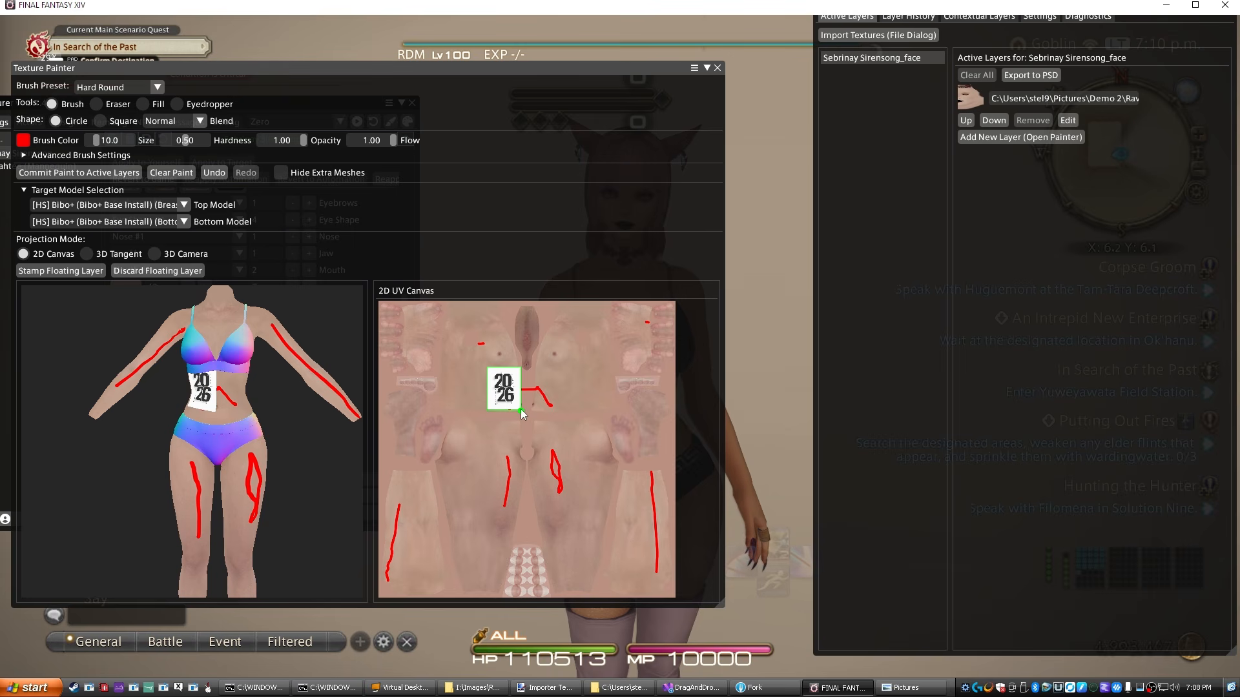
left_click_drag(722, 605, 747, 614)
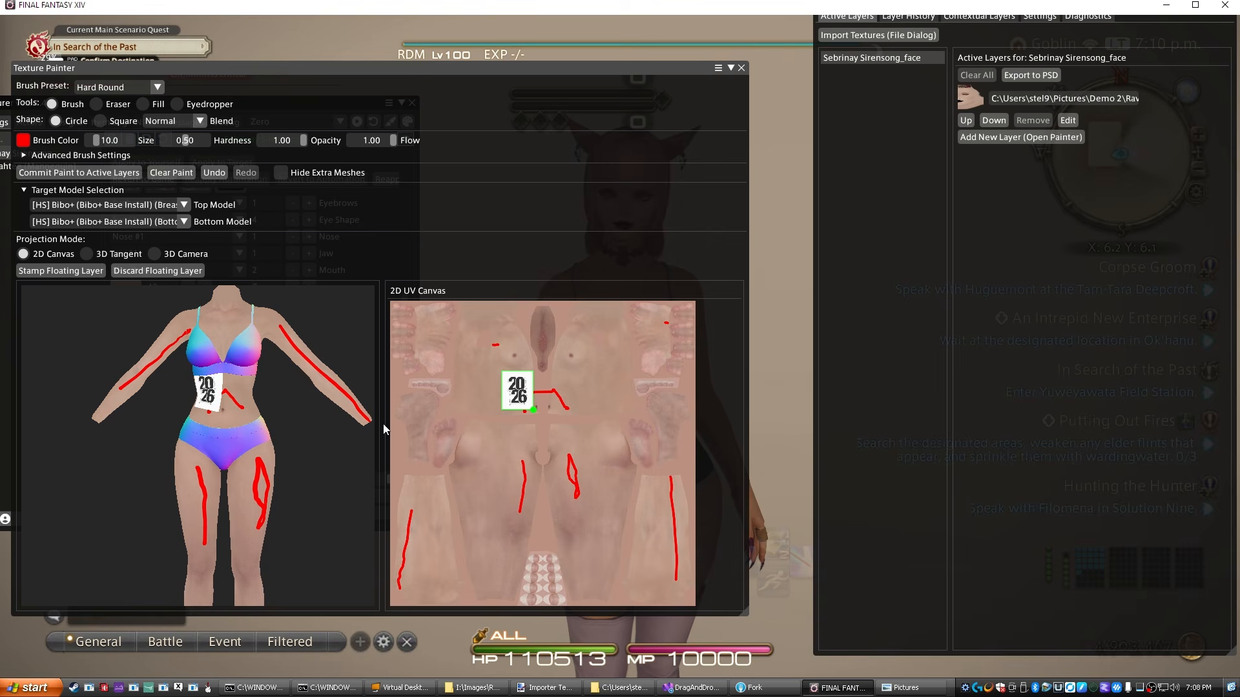
scroll(248, 392, "up", 5)
left_click_drag(528, 412, 572, 421)
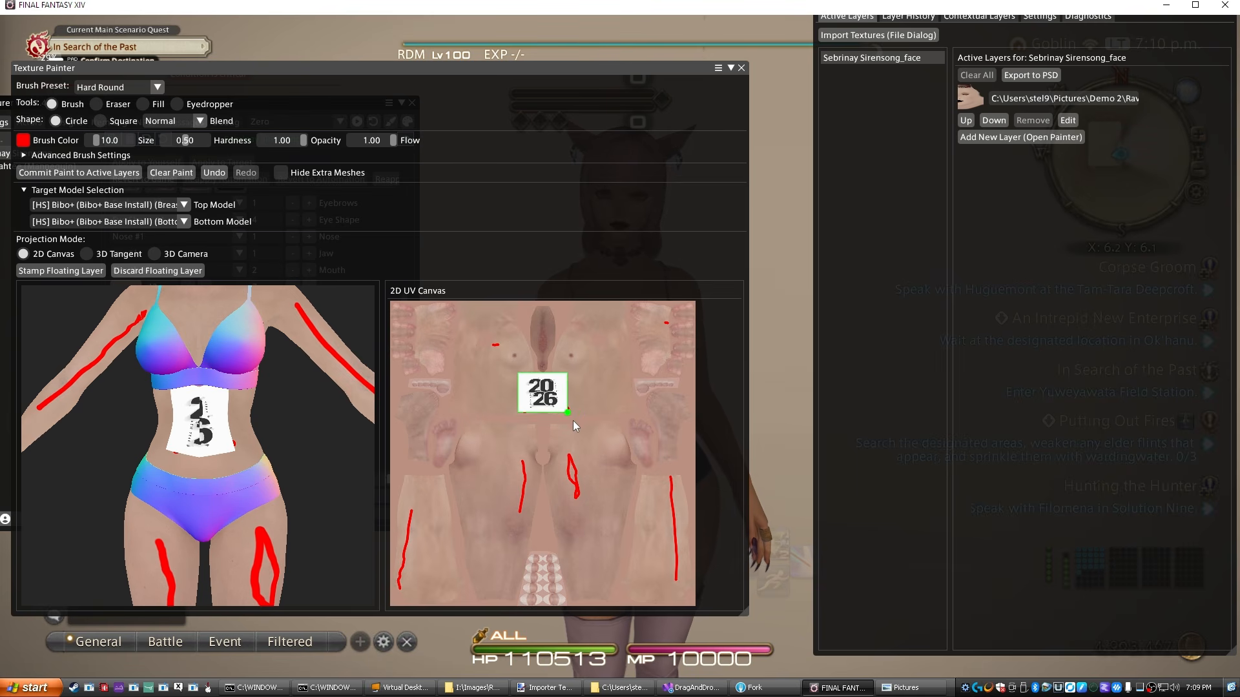
mouse_move(528, 407)
left_mouse_down()
mouse_move(599, 402)
mouse_move(540, 405)
left_mouse_up()
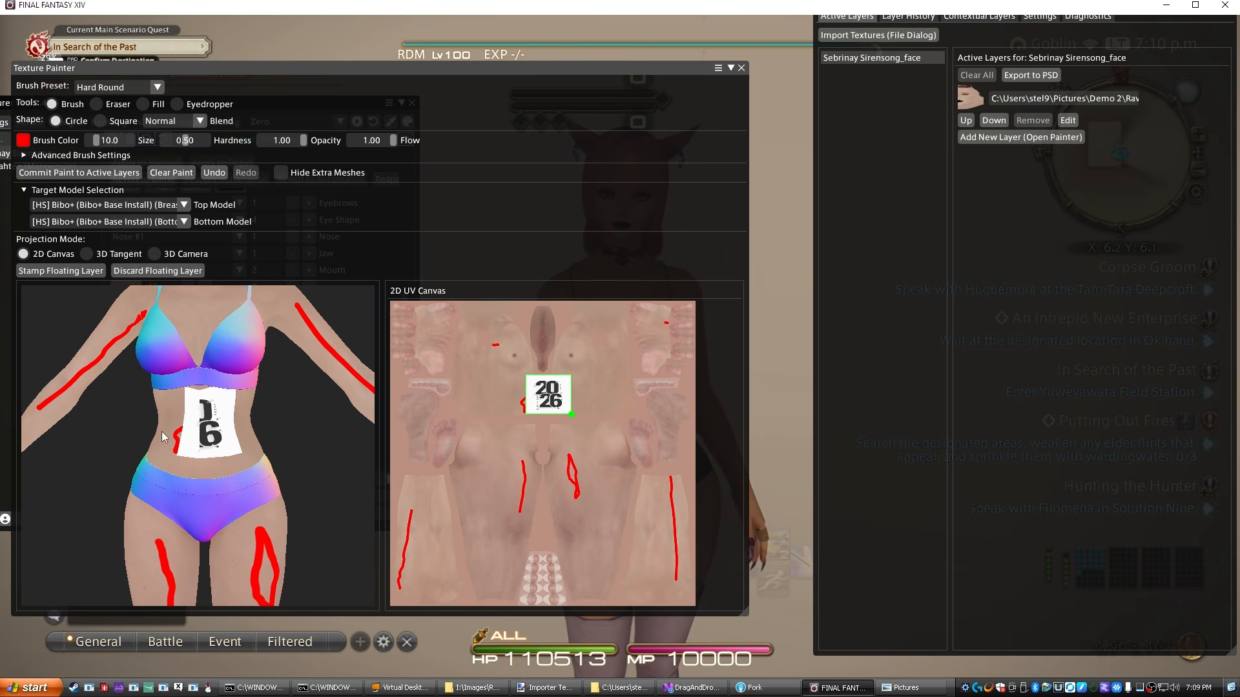
Project the floating 2026 image onto the 3D body's abdomen in 3D Tangent mode.
mouse_move(206, 432)
left_mouse_down()
mouse_move(294, 445)
mouse_move(187, 406)
mouse_move(213, 405)
mouse_move(223, 335)
mouse_move(241, 339)
mouse_move(172, 351)
mouse_move(191, 365)
left_mouse_up()
scroll(186, 389, "up", 3)
scroll(186, 389, "up", 3)
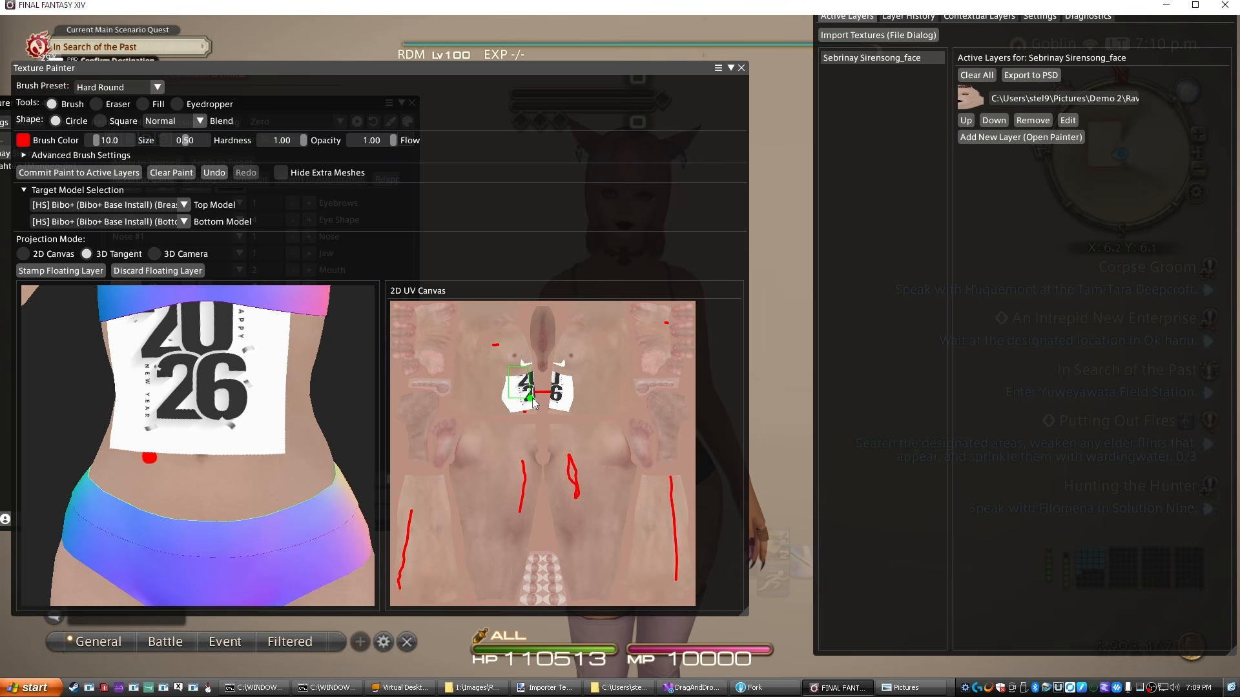
Shift the floating 2026 image over the red abdomen strokes, widen the painter window and commit the paint to the active layers.
left_click_drag(235, 387, 264, 405)
scroll(225, 368, "up", 3)
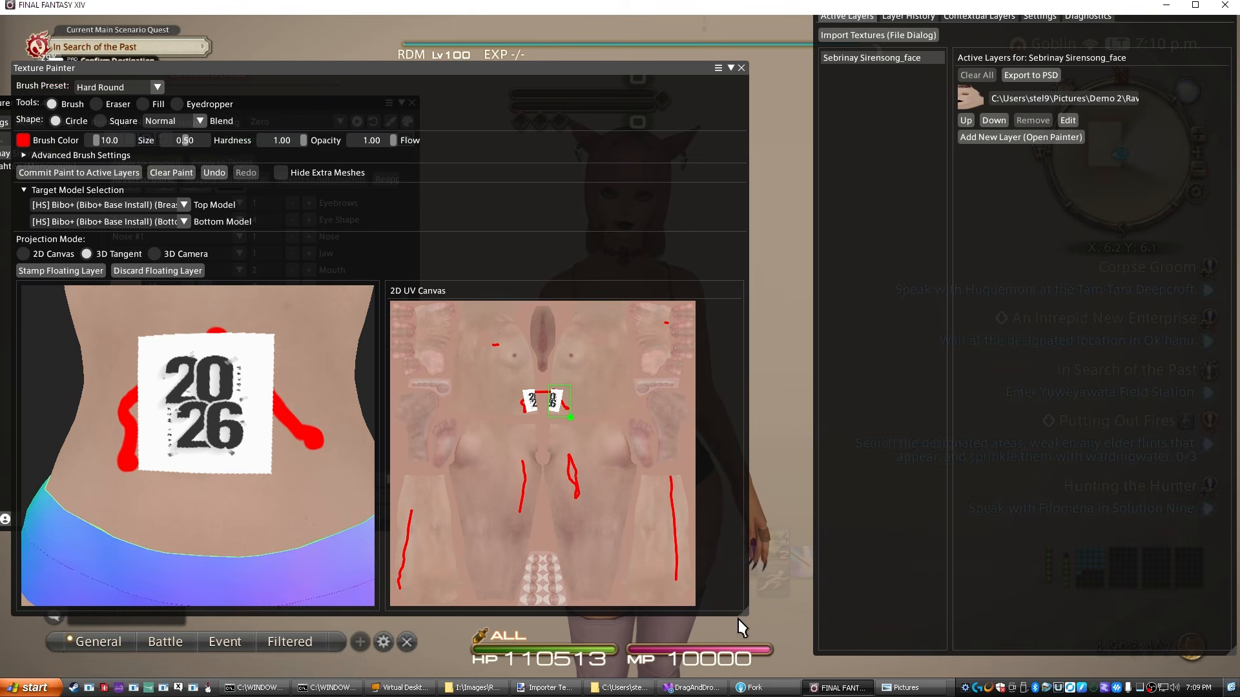
left_click_drag(741, 615, 992, 629)
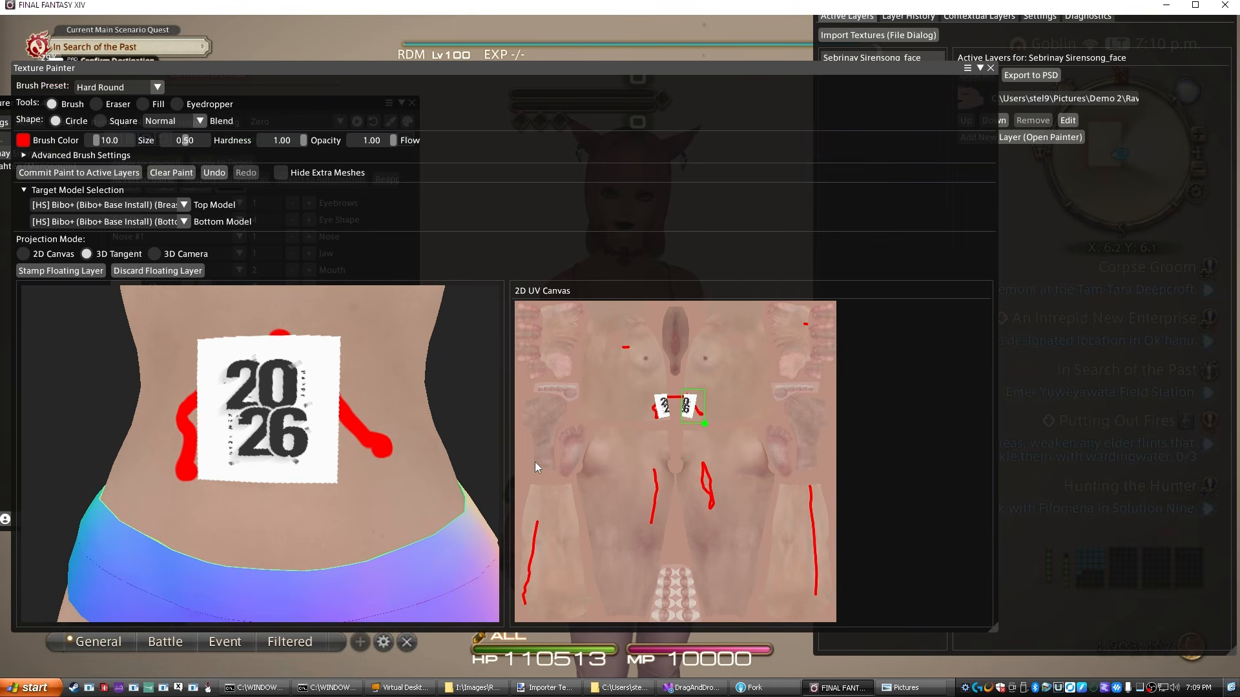
left_click(72, 173)
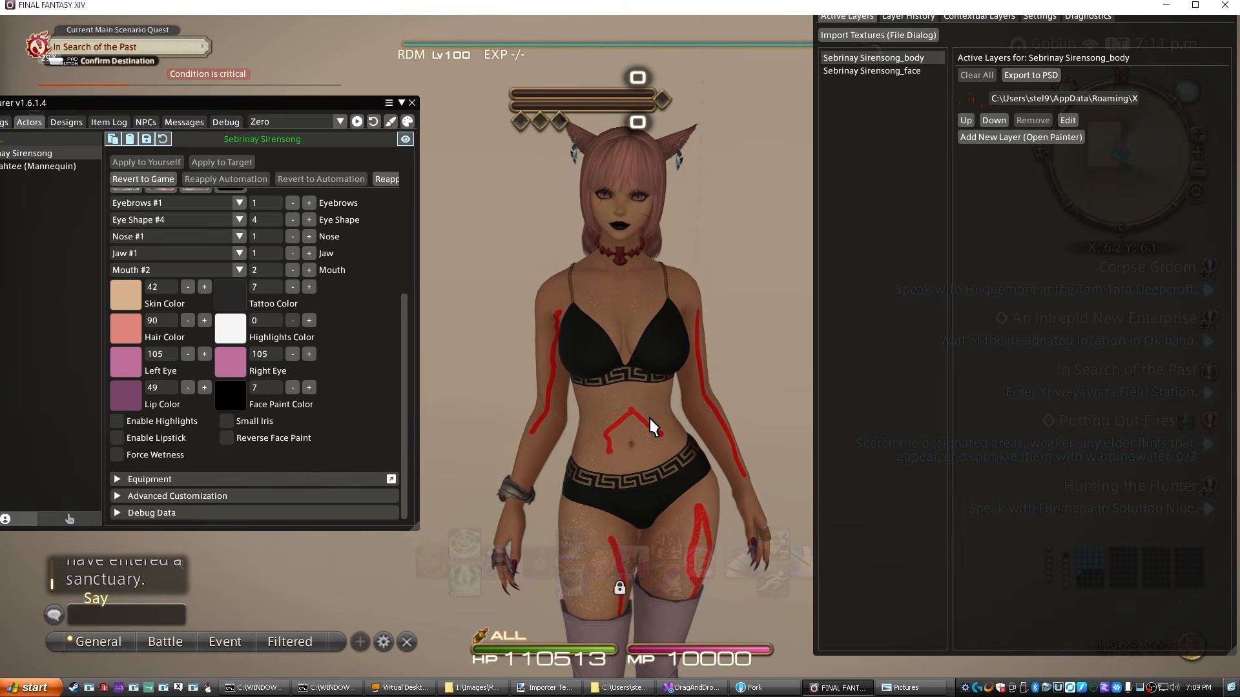
Open the painter for a new body layer, turn off Hide Extra Meshes and enlarge the painter window.
left_click(996, 138)
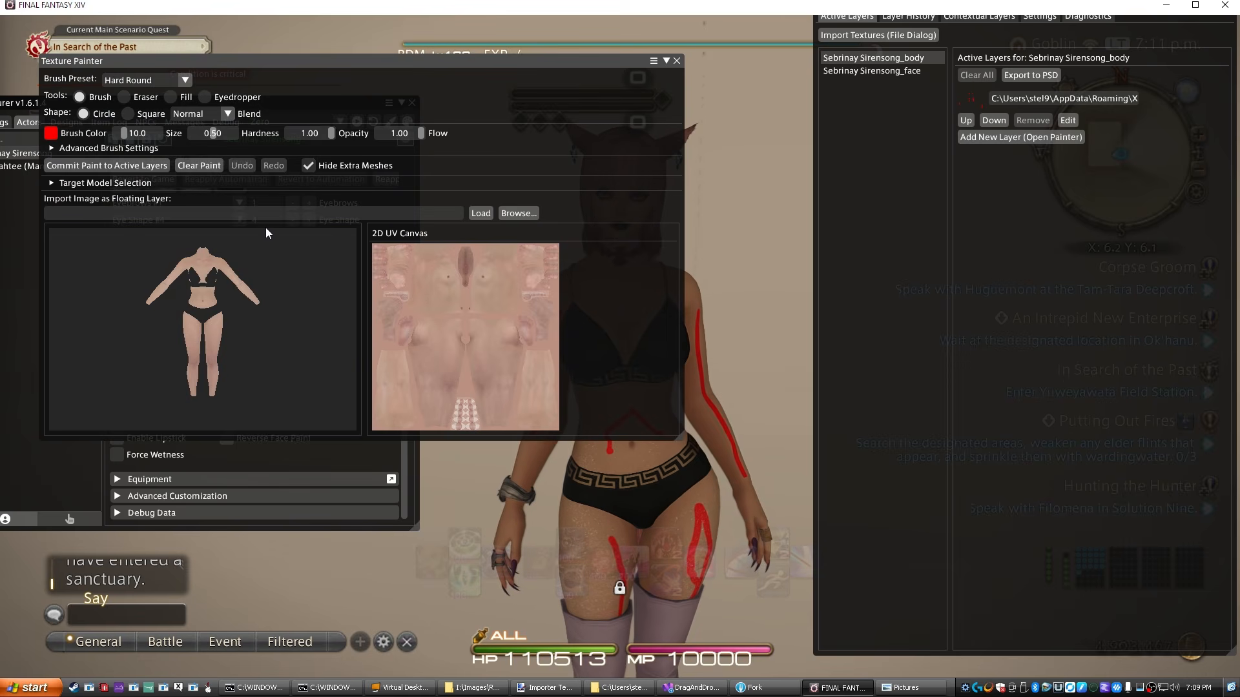
left_click(309, 165)
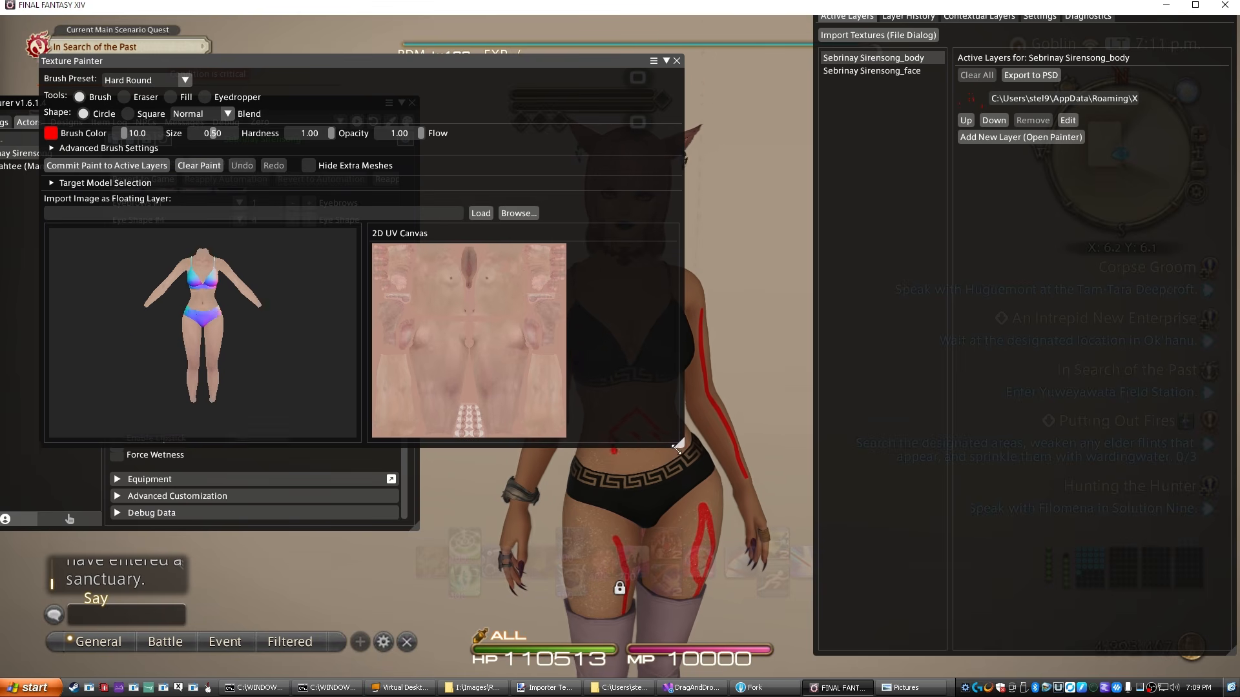
left_click_drag(682, 437, 755, 589)
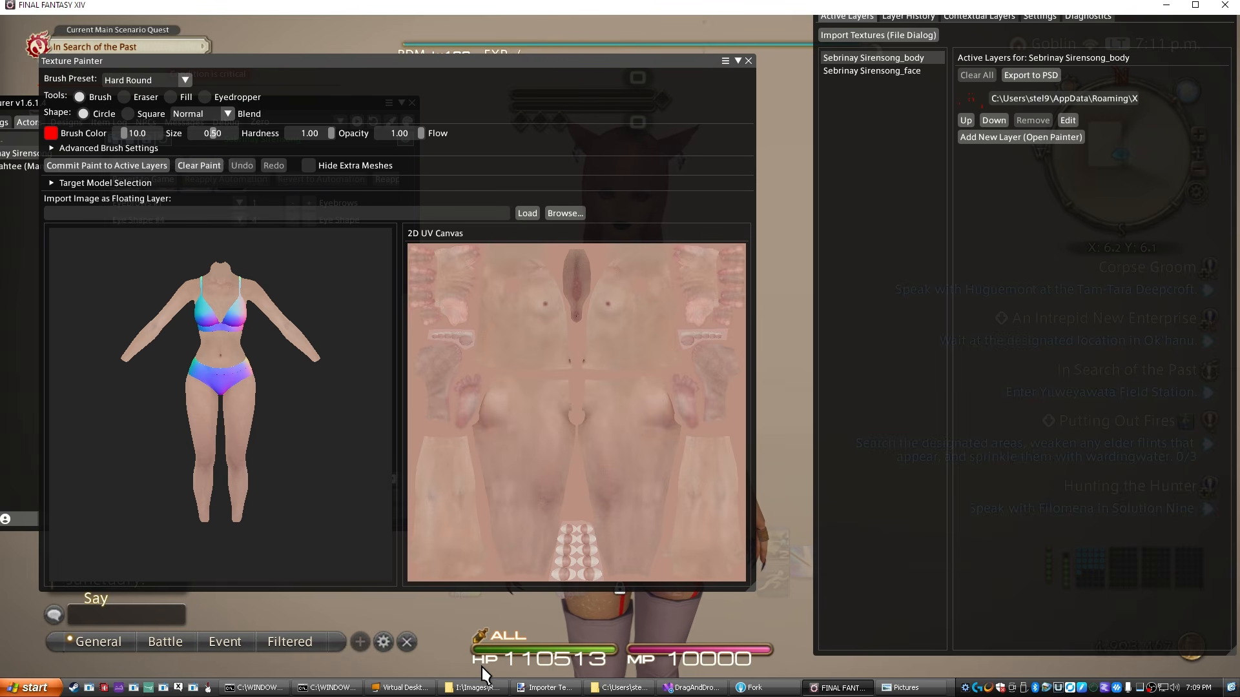
Import 2026.png from the Pictures folder as a floating layer on the 3D body's torso and minimize the folder window.
left_click(646, 690)
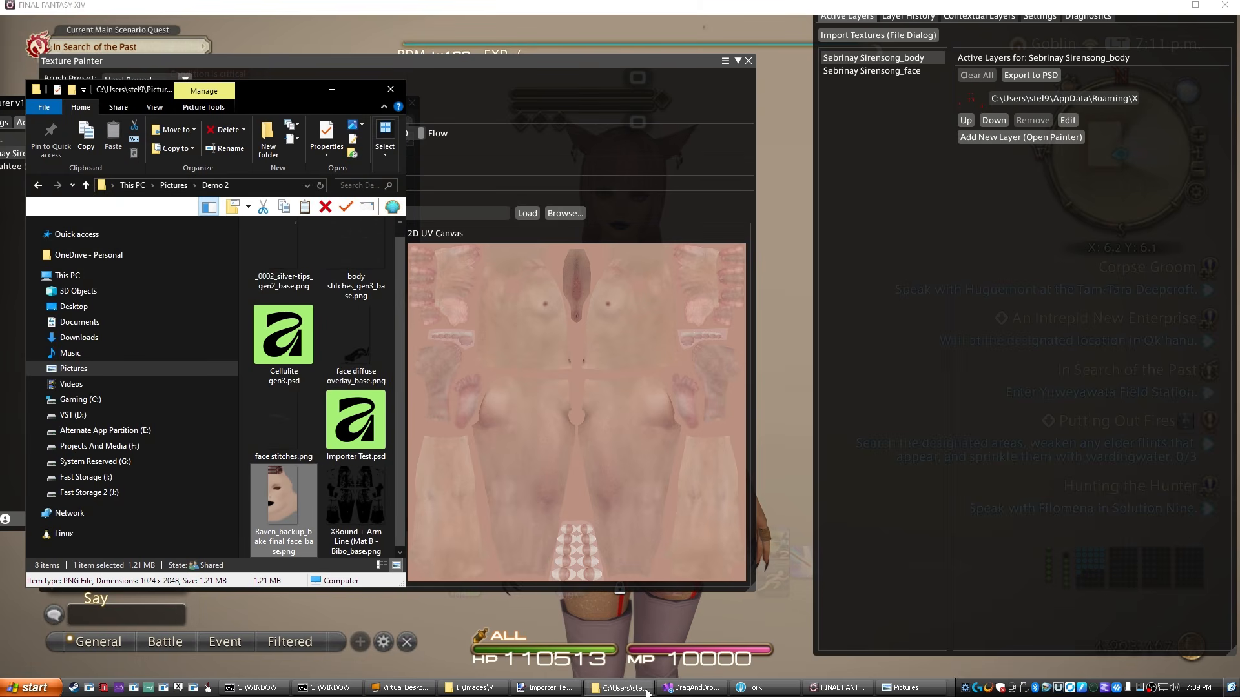
left_click(882, 685)
left_click(357, 88)
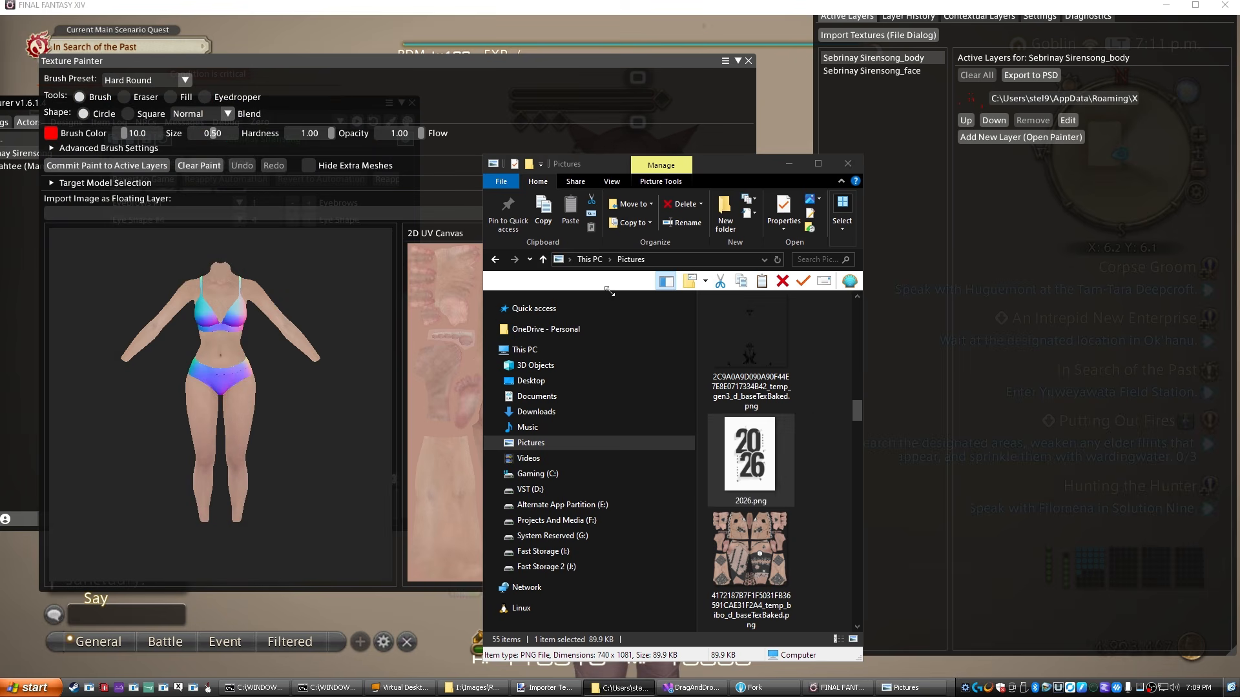
mouse_move(785, 461)
left_mouse_down()
mouse_move(623, 488)
mouse_move(220, 346)
left_mouse_up()
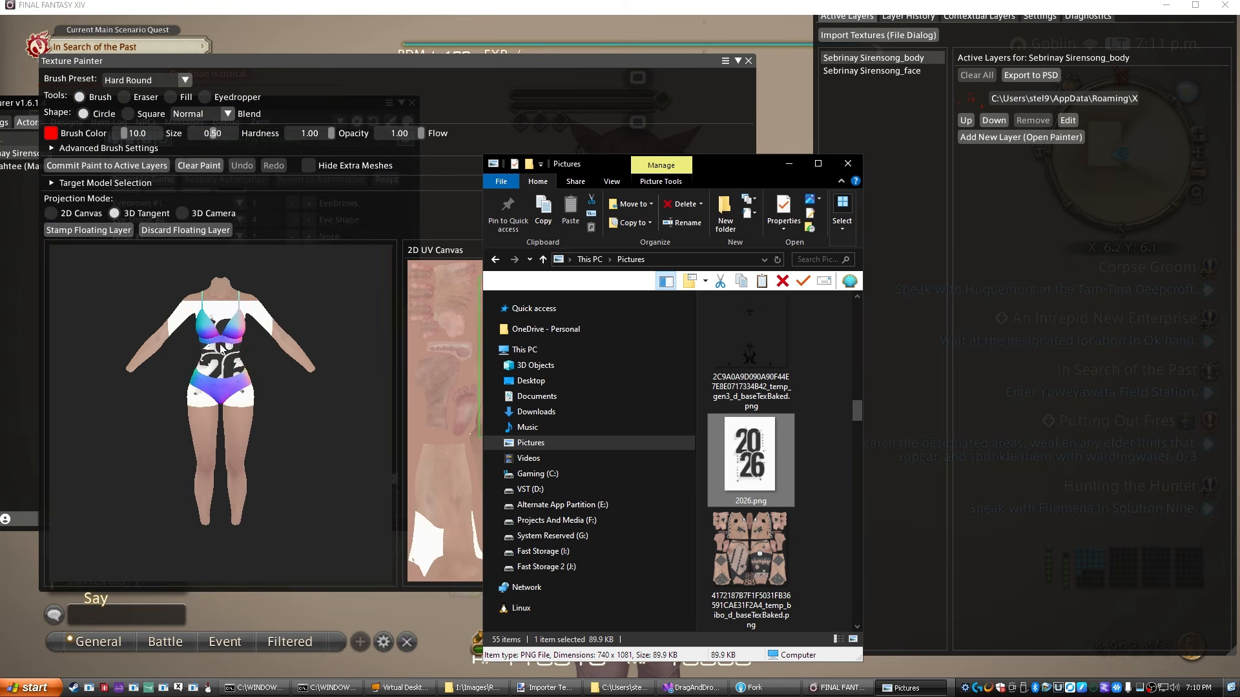
left_click(788, 164)
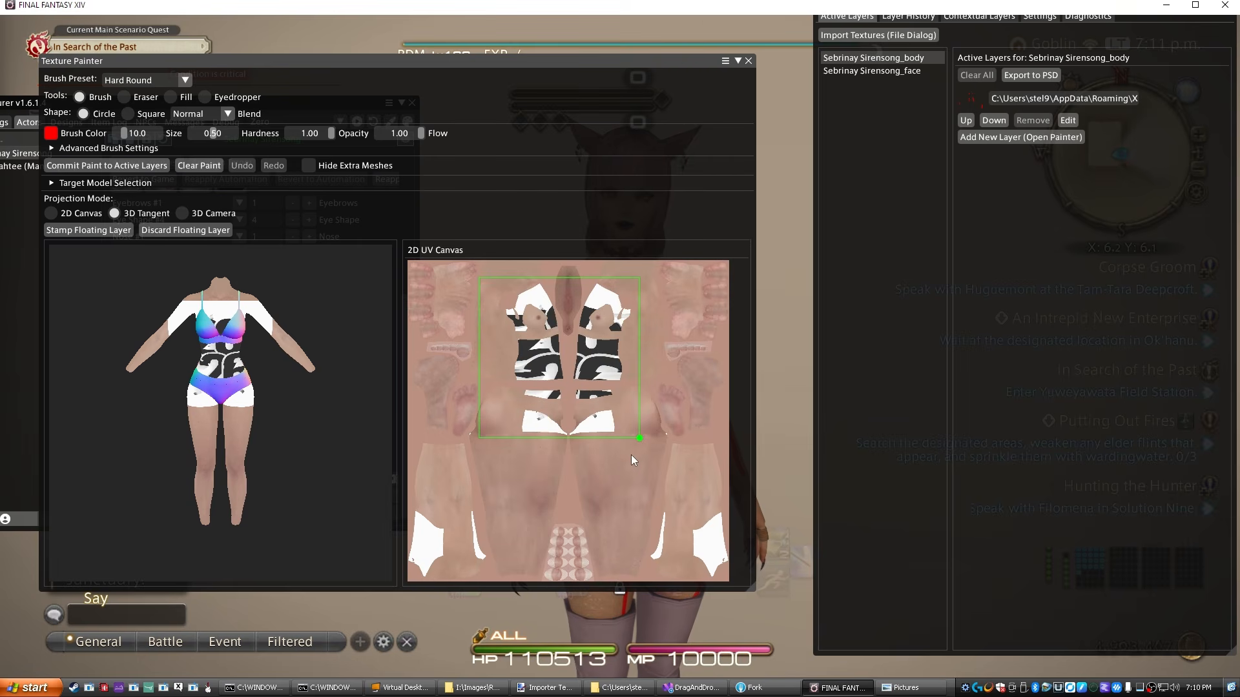
Shrink the floating 2026 image and place it on the upper abdomen of the 3D body.
left_click_drag(643, 443, 545, 347)
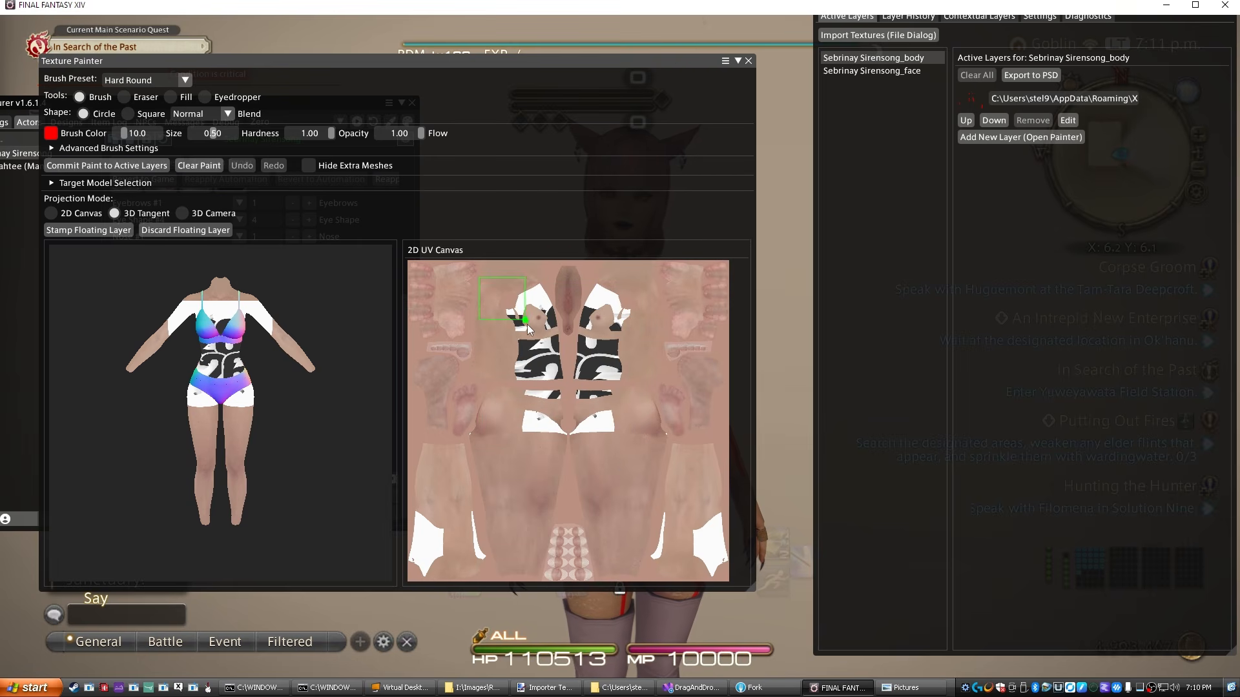
left_click_drag(231, 368, 220, 361)
scroll(220, 362, "up", 5)
left_click_drag(219, 310, 221, 294)
right_click_drag(221, 299, 200, 355)
left_click(221, 317)
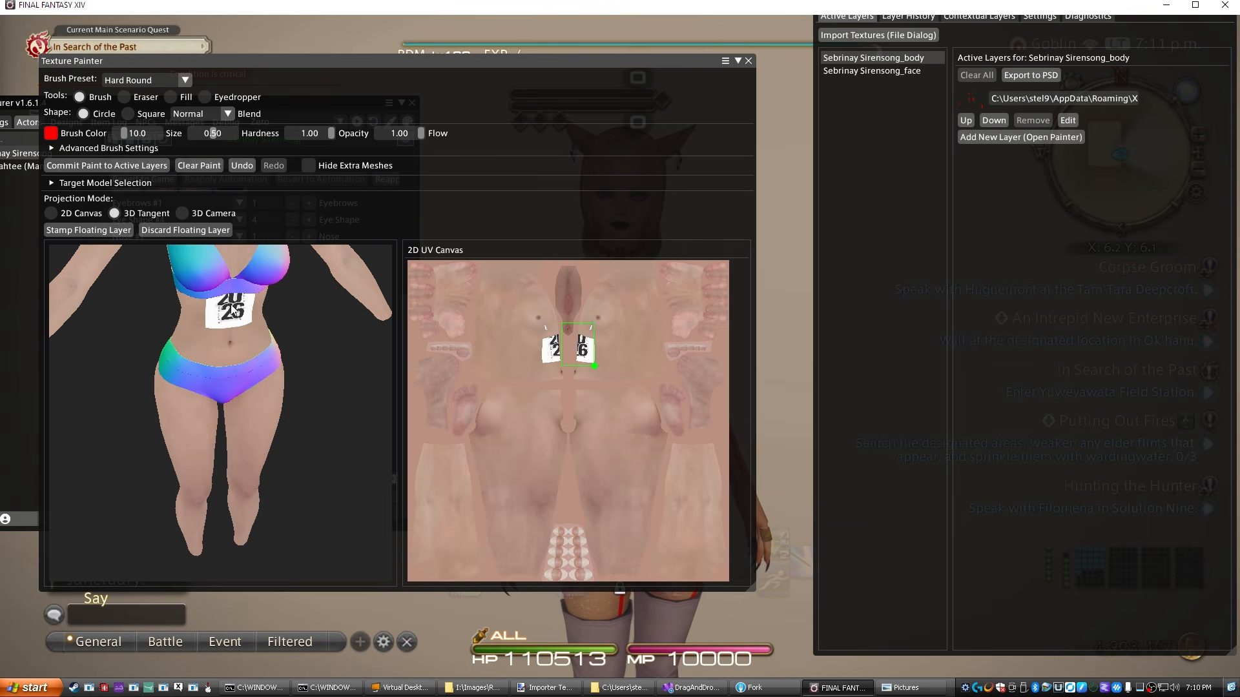
Center the 2026 image on the abdomen below the bikini top, stamp the floating layer and commit the paint to the active layers.
right_click_drag(265, 303, 240, 380)
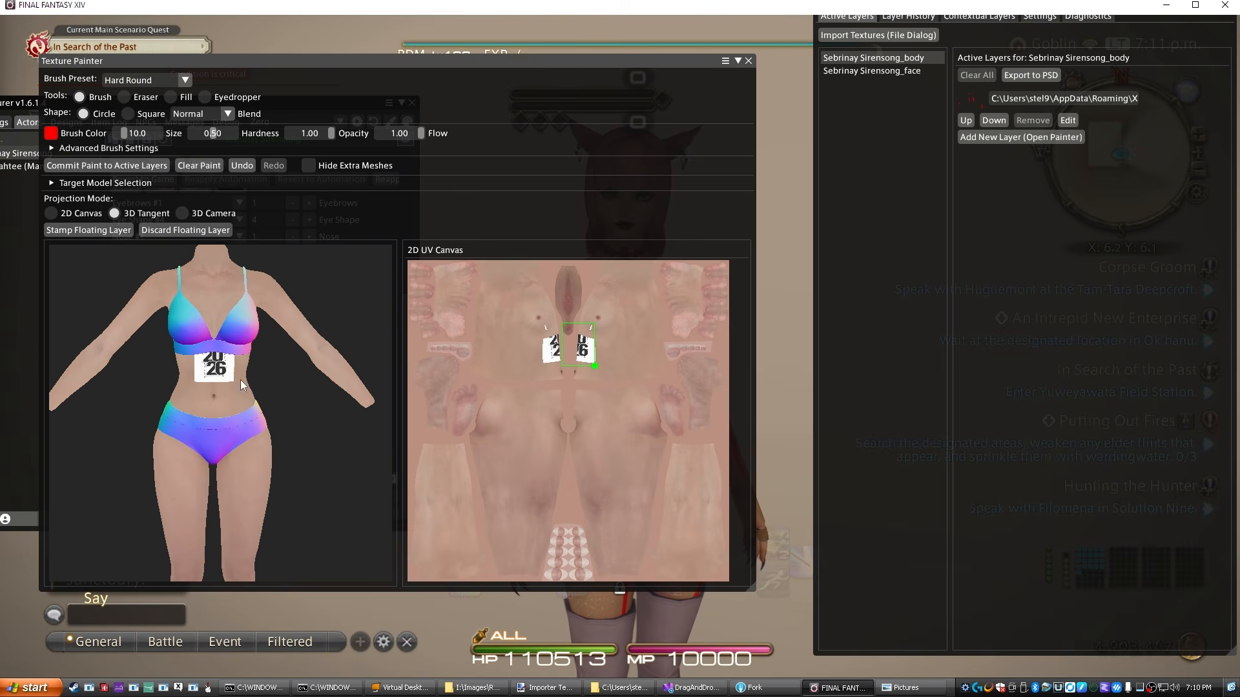
scroll(220, 340, "up", 3)
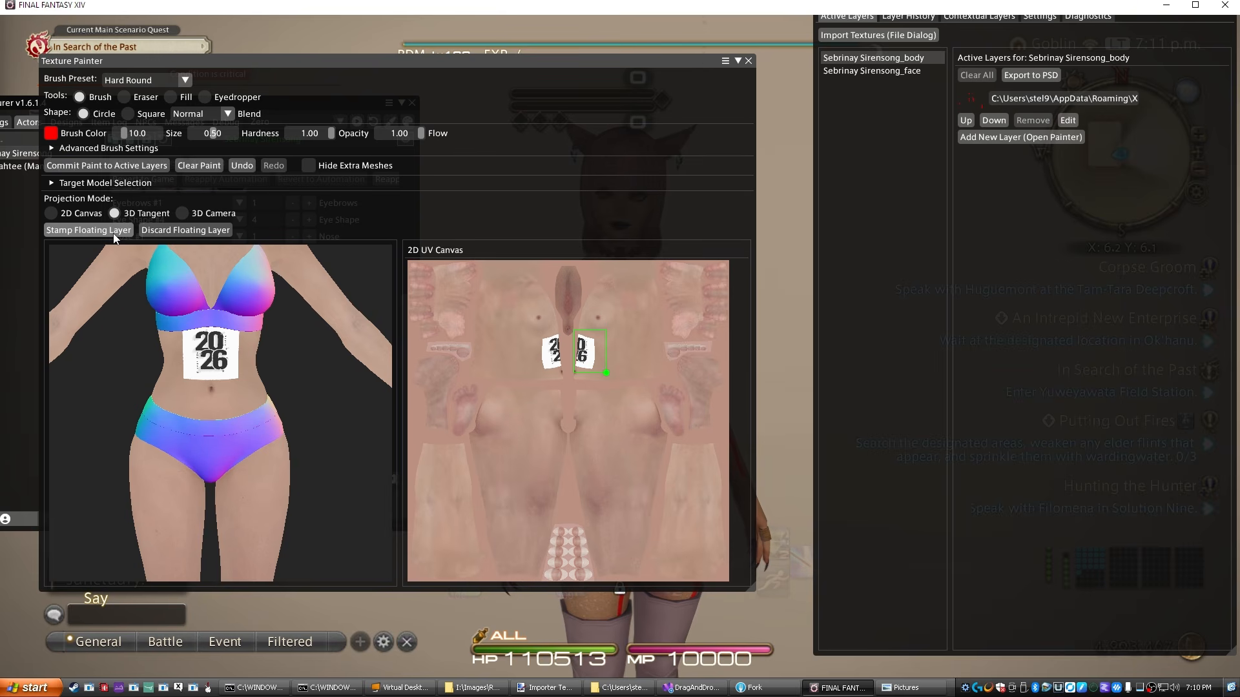
left_click(114, 232)
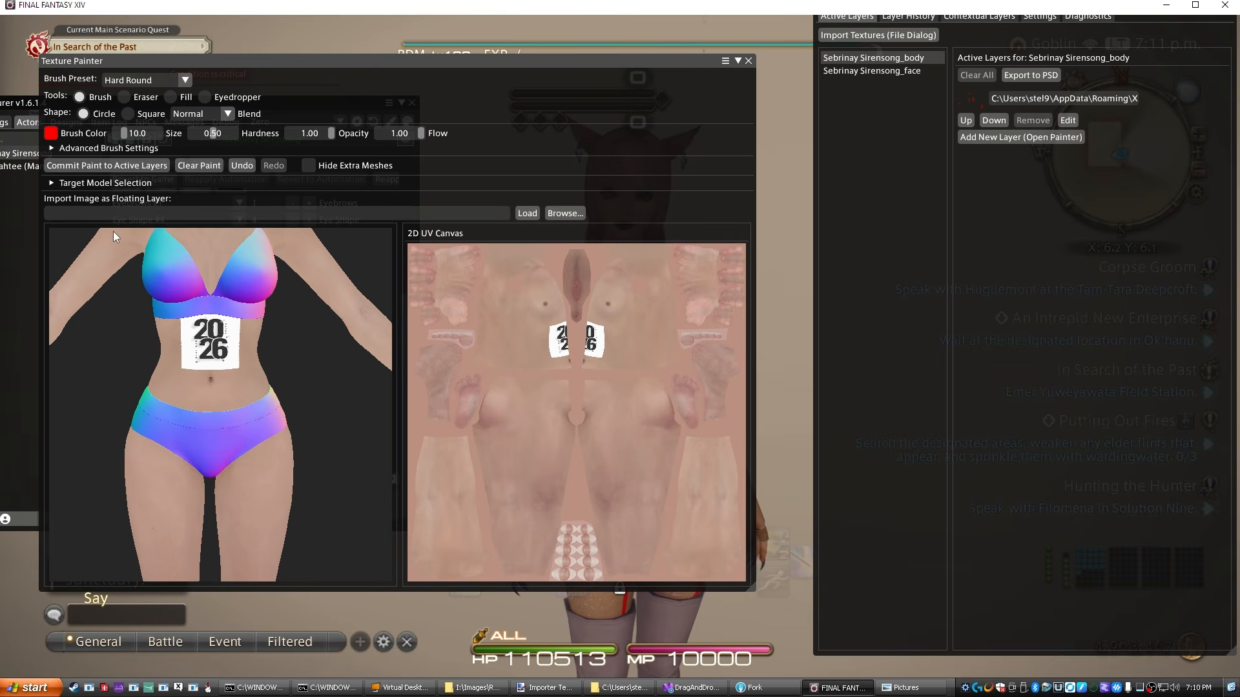
left_click(121, 164)
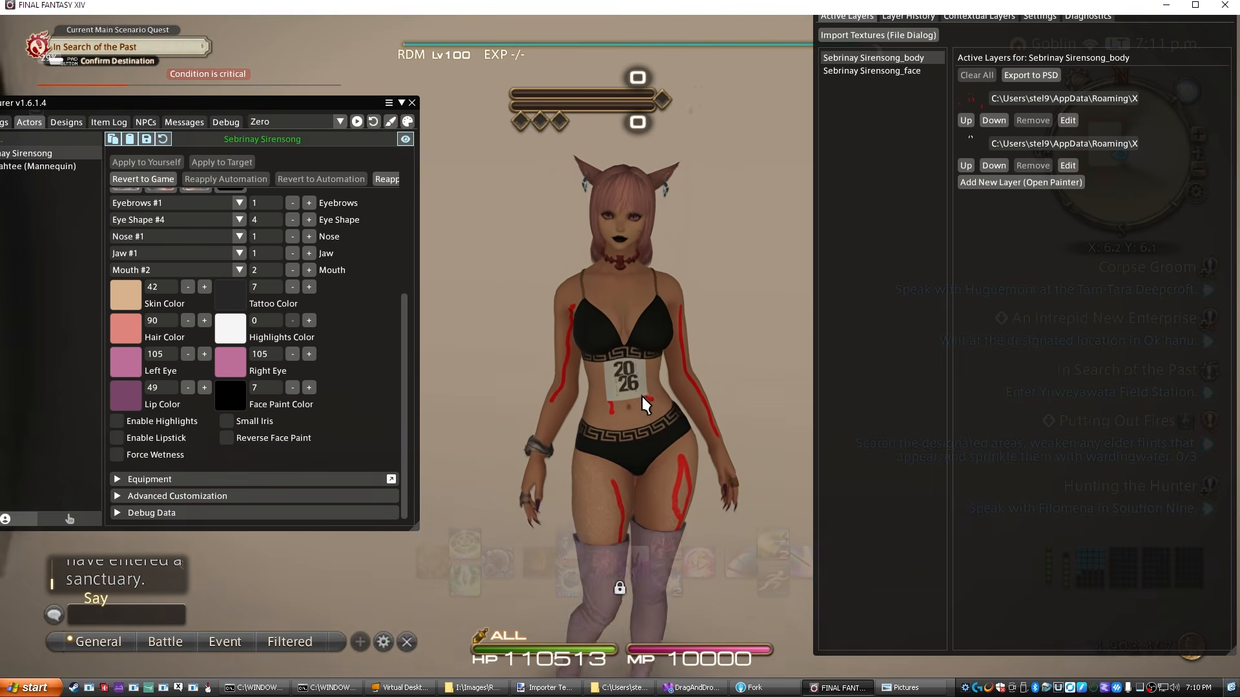
Examine the committed 2026 image and red strokes on the in-game character from the front and back.
scroll(641, 396, "up", 2)
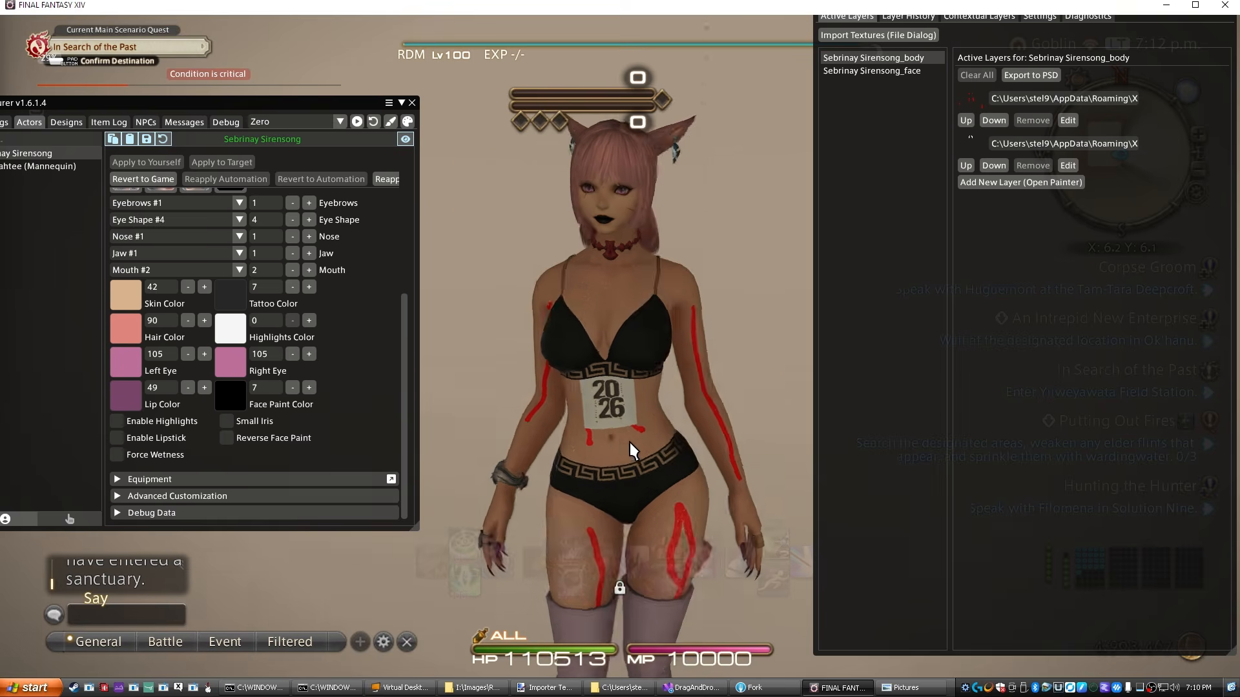
key("w")
key("a")
key("d")
key("w")
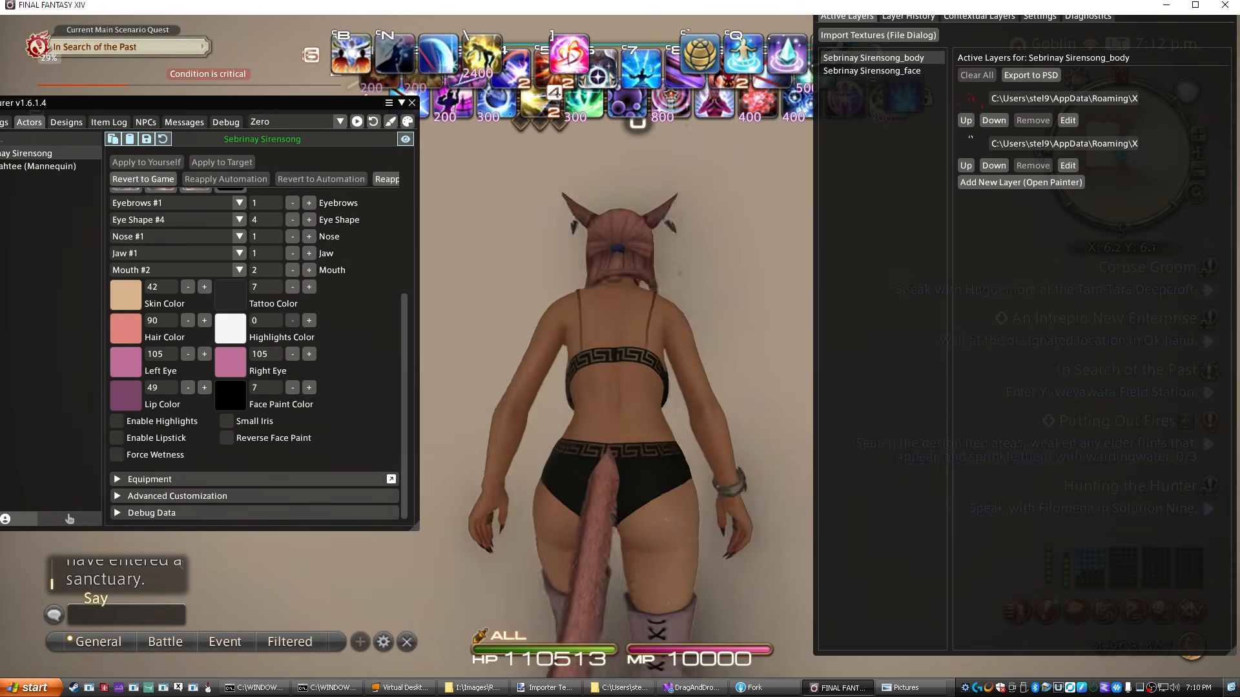
key("d")
key("s")
scroll(614, 472, "down", 2)
scroll(613, 448, "up", 2)
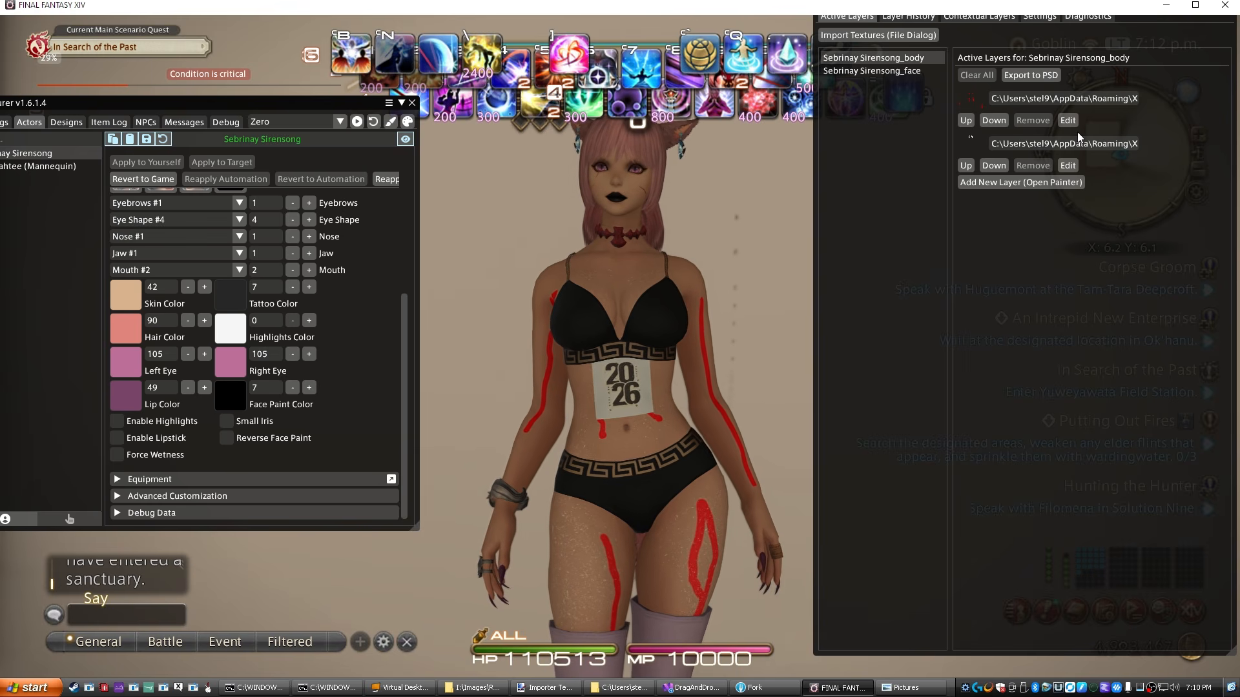
Open the painter for another new body layer, unhide the extra meshes and enlarge its window again.
left_click(1053, 183)
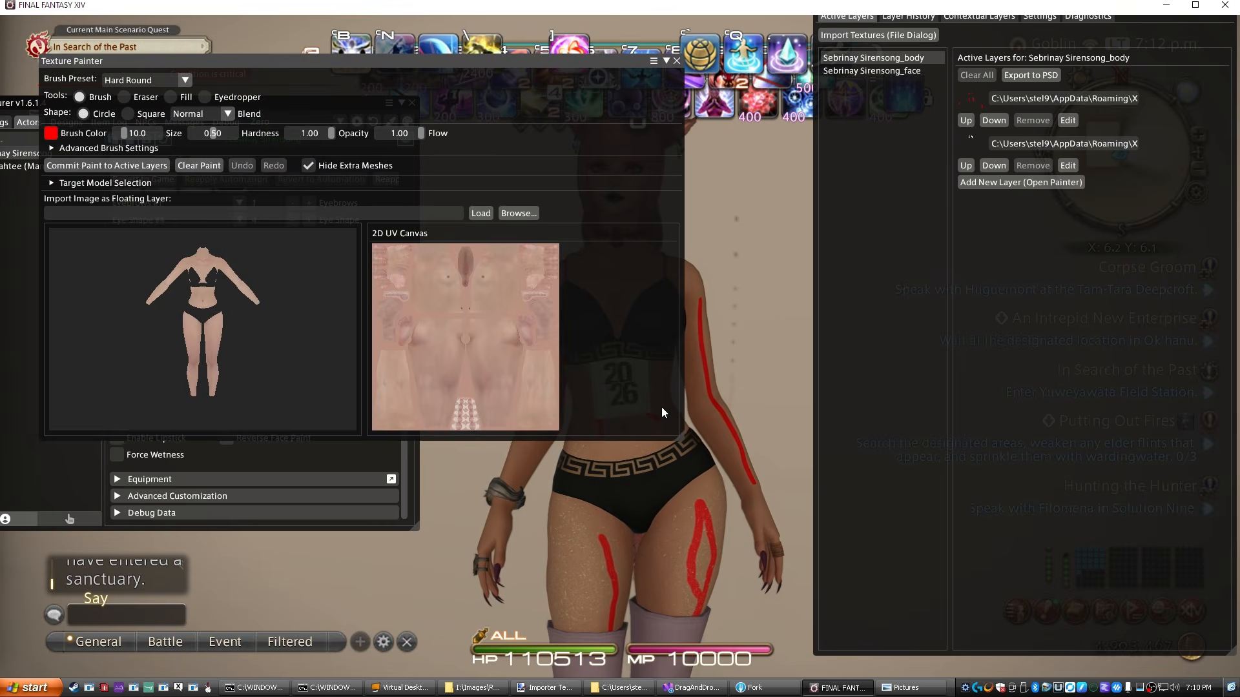
left_click(308, 166)
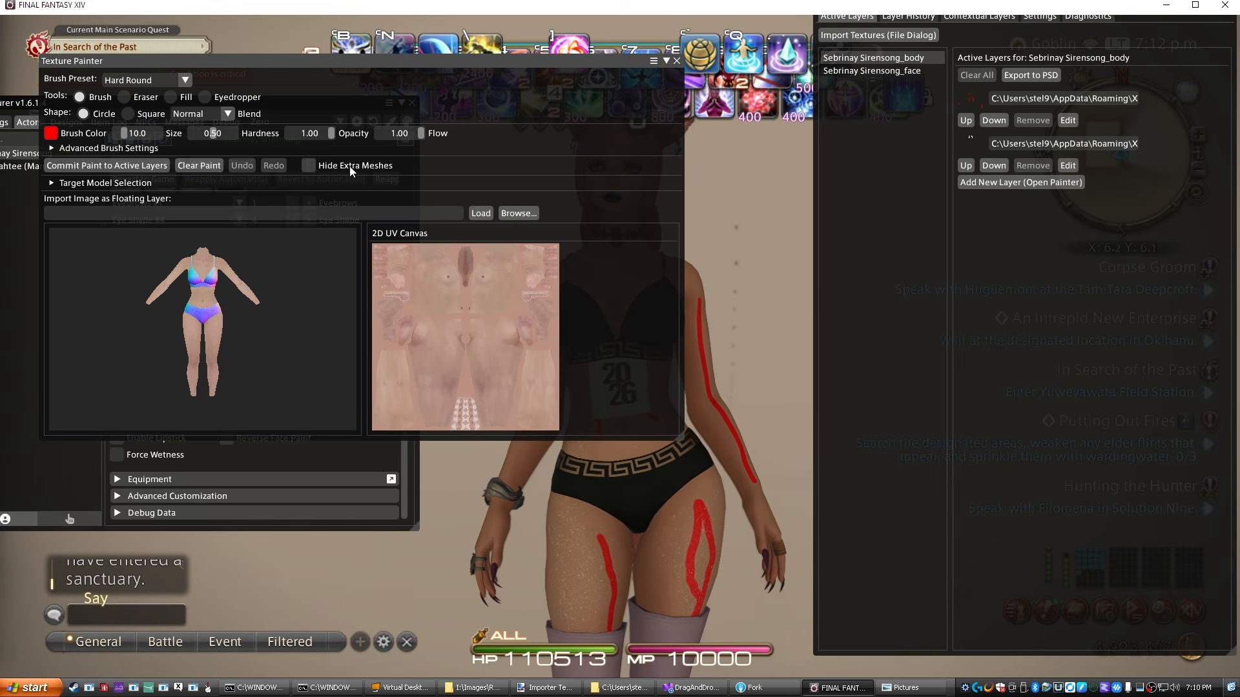
mouse_move(679, 434)
left_mouse_down()
mouse_move(725, 556)
mouse_move(761, 576)
mouse_move(763, 601)
left_mouse_up()
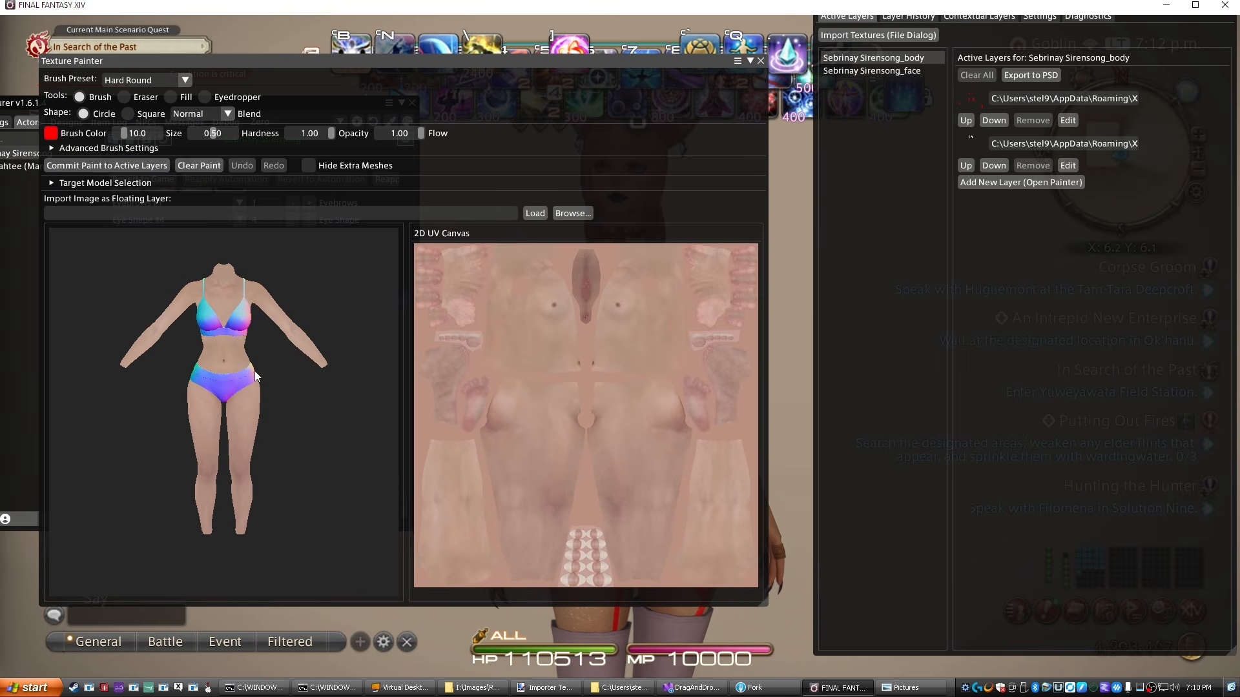
Paint a short red stroke across the 3D body's left leg just above the knee.
scroll(263, 361, "up", 4)
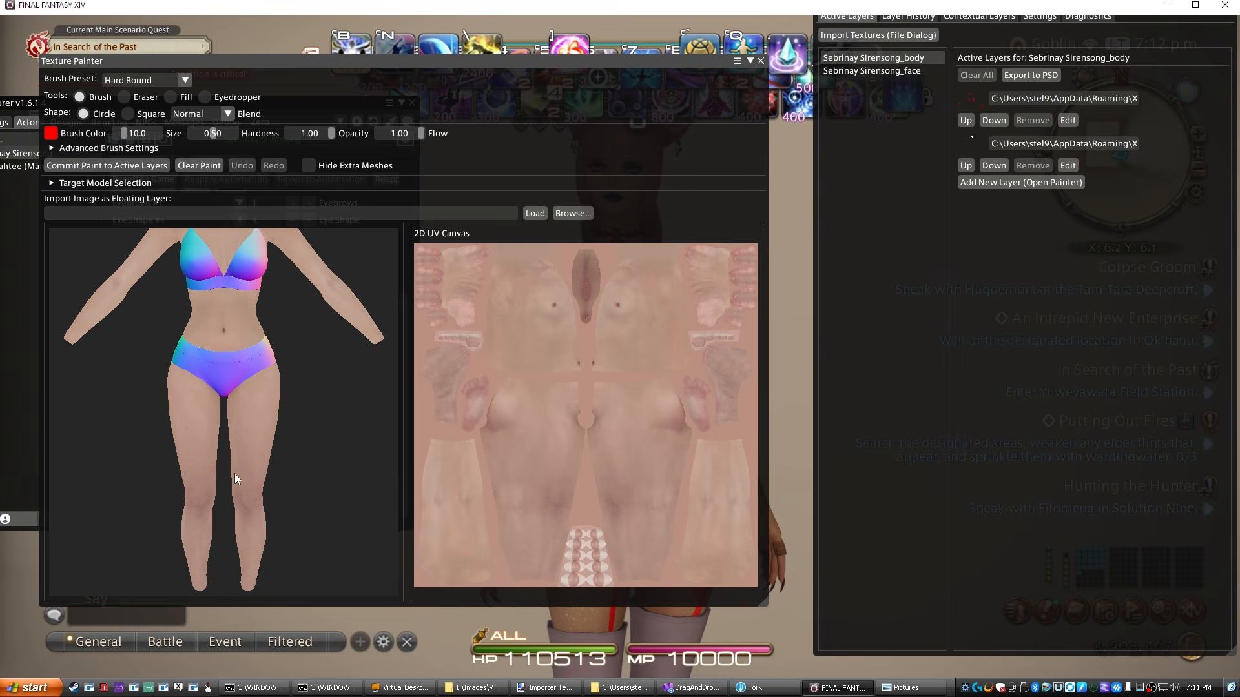
scroll(300, 435, "down", 2)
right_click_drag(315, 416, 242, 438)
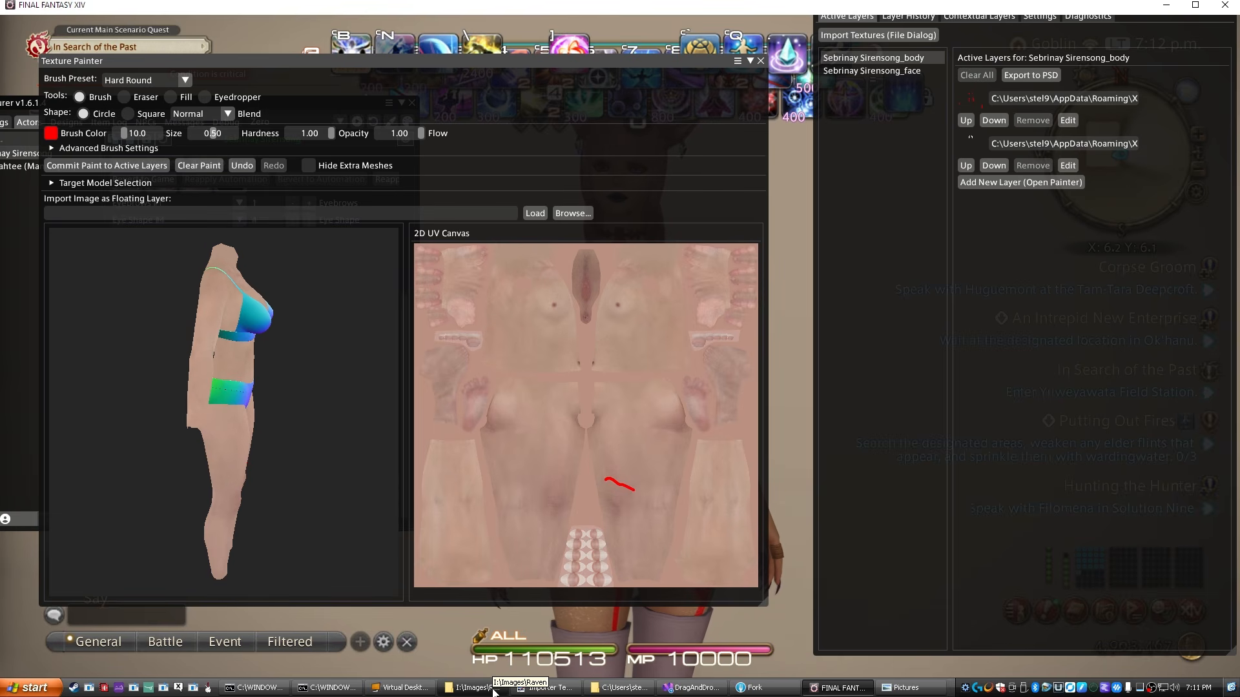
Import 2026.png from the Pictures folder again as a floating layer on the side-facing 3D body.
left_click(526, 688)
left_click(526, 688)
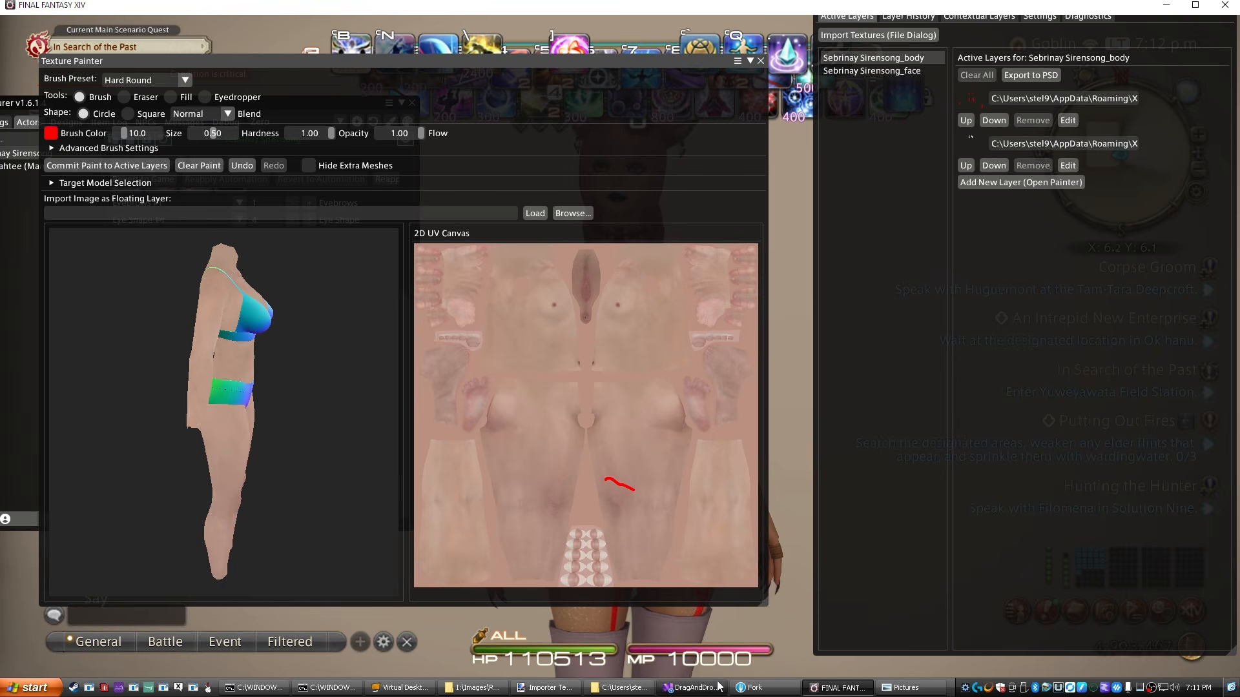
left_click(879, 688)
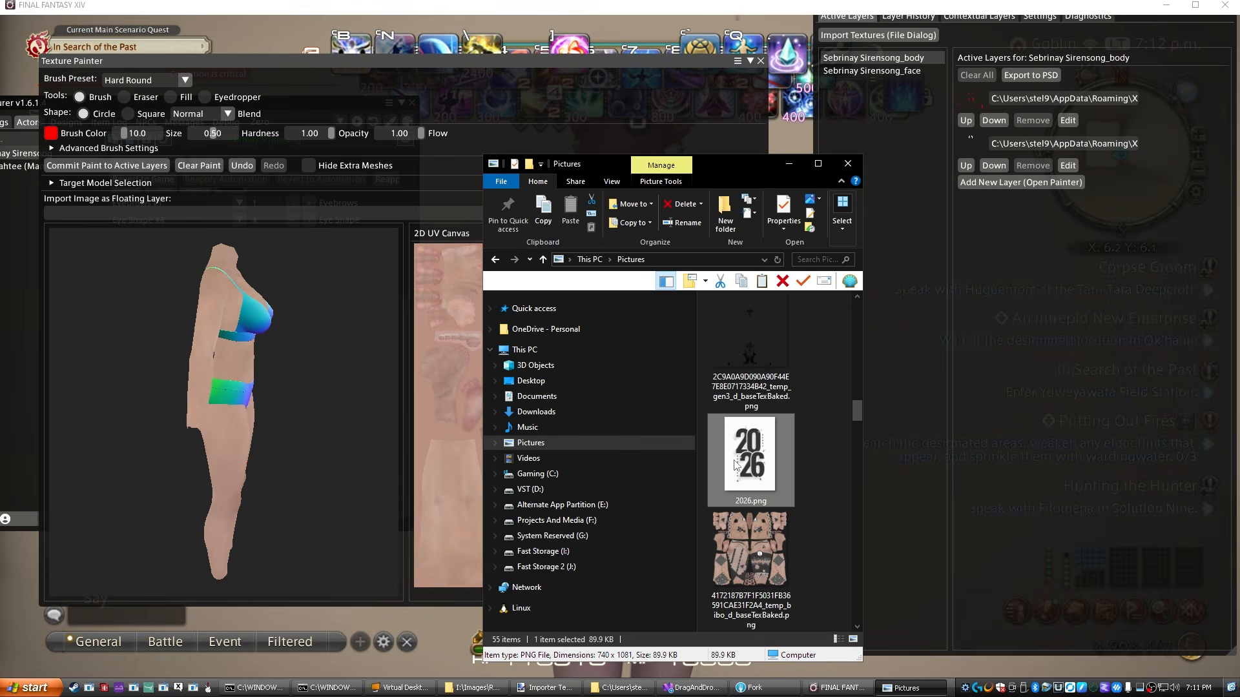
left_click_drag(740, 466, 239, 360)
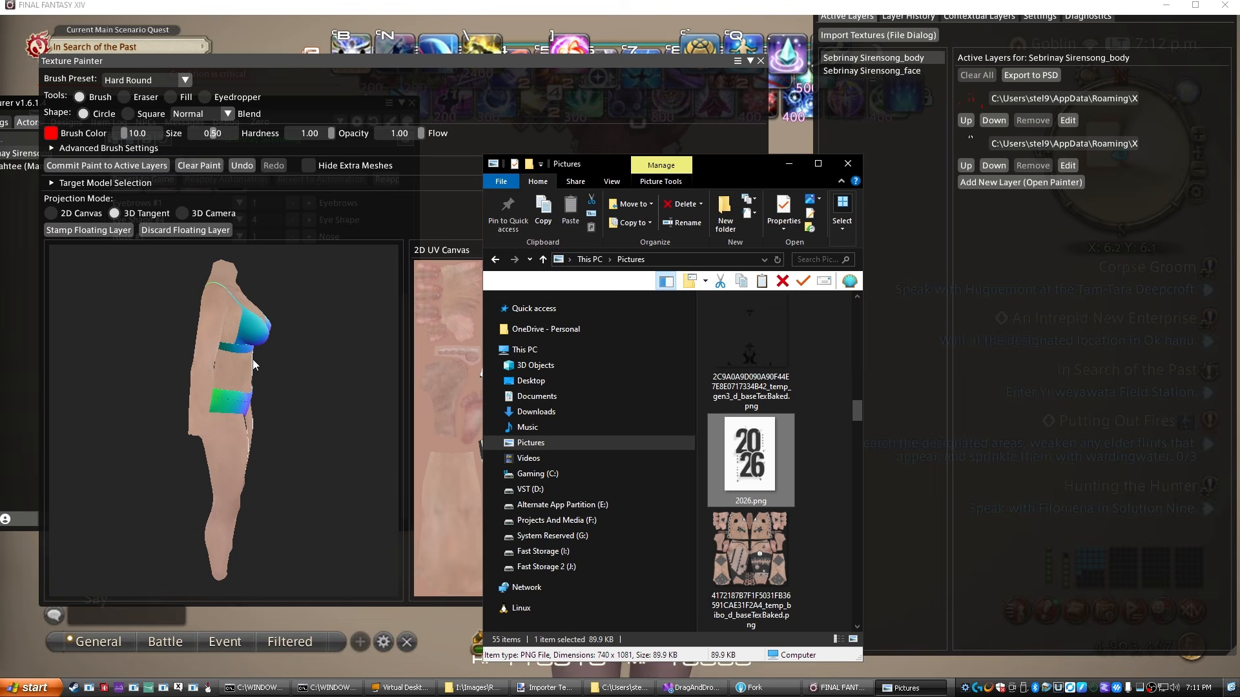
middle_click_drag(229, 375, 343, 372)
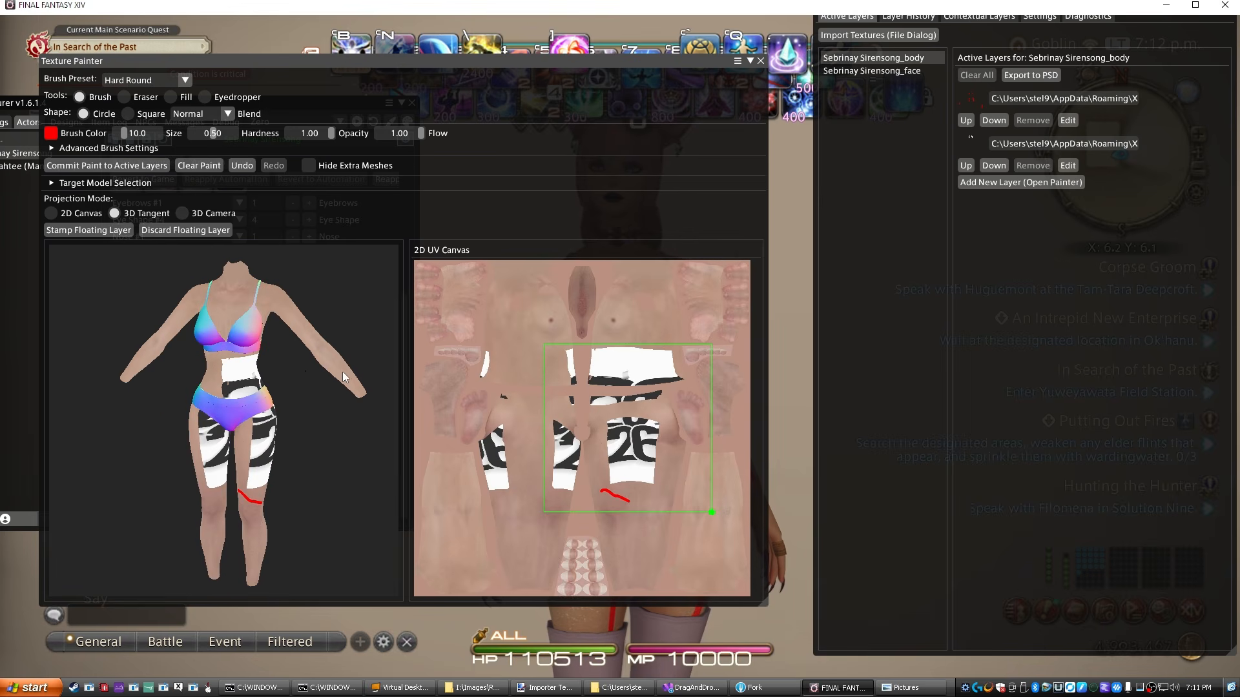
Move the floating 2026 image up to the torso, shrink it and place it just below the chest.
left_click_drag(256, 381, 231, 372)
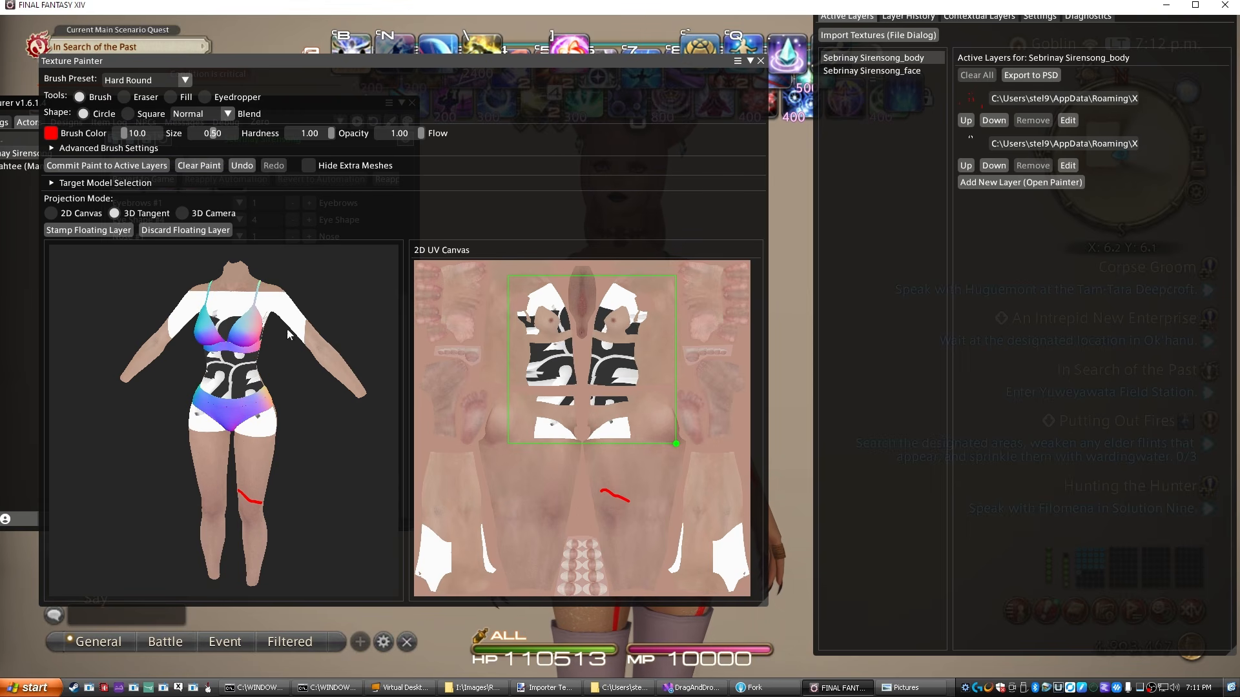
left_click_drag(677, 444, 612, 391)
left_click_drag(575, 333, 574, 336)
left_click_drag(243, 362, 224, 342)
scroll(219, 326, "up", 3)
scroll(219, 444, "down", 3, "ctrl")
right_click_drag(258, 419, 235, 405)
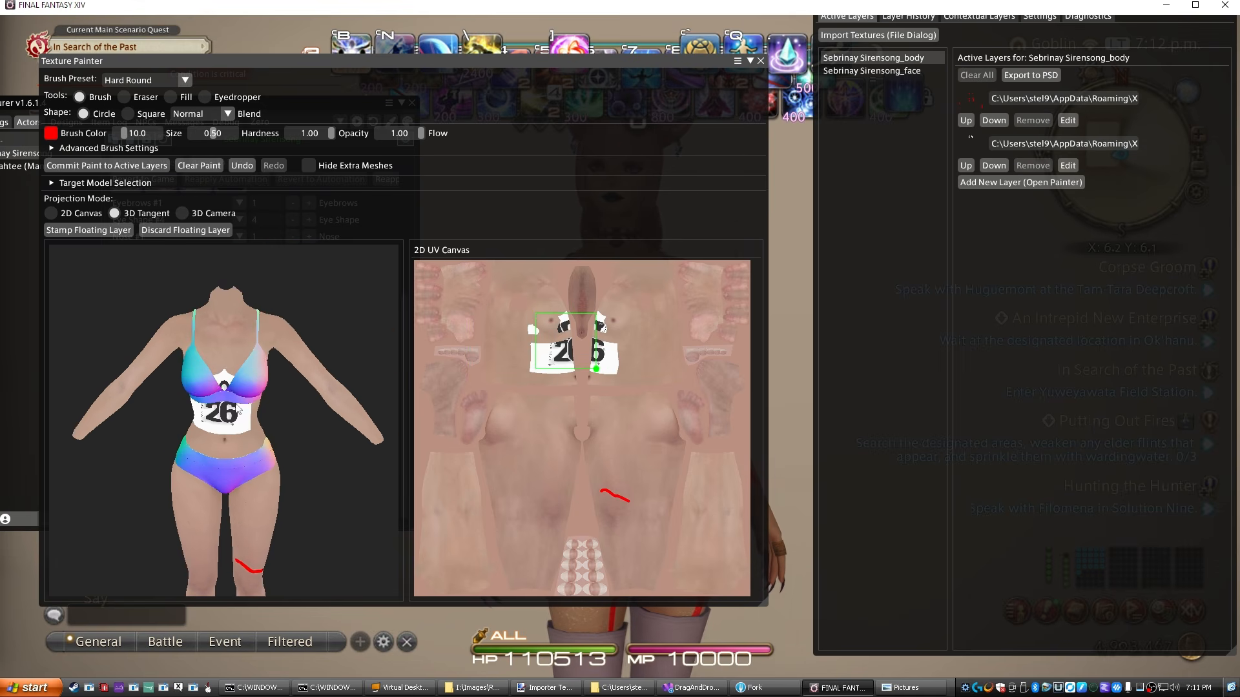
Move the floating 2026 image around the torso and onto the 3D body's left upper arm.
scroll(239, 410, "up", 3)
left_click_drag(253, 376, 235, 328)
right_click_drag(274, 326, 252, 374)
left_click_drag(252, 375, 230, 391)
right_click_drag(230, 391, 181, 406)
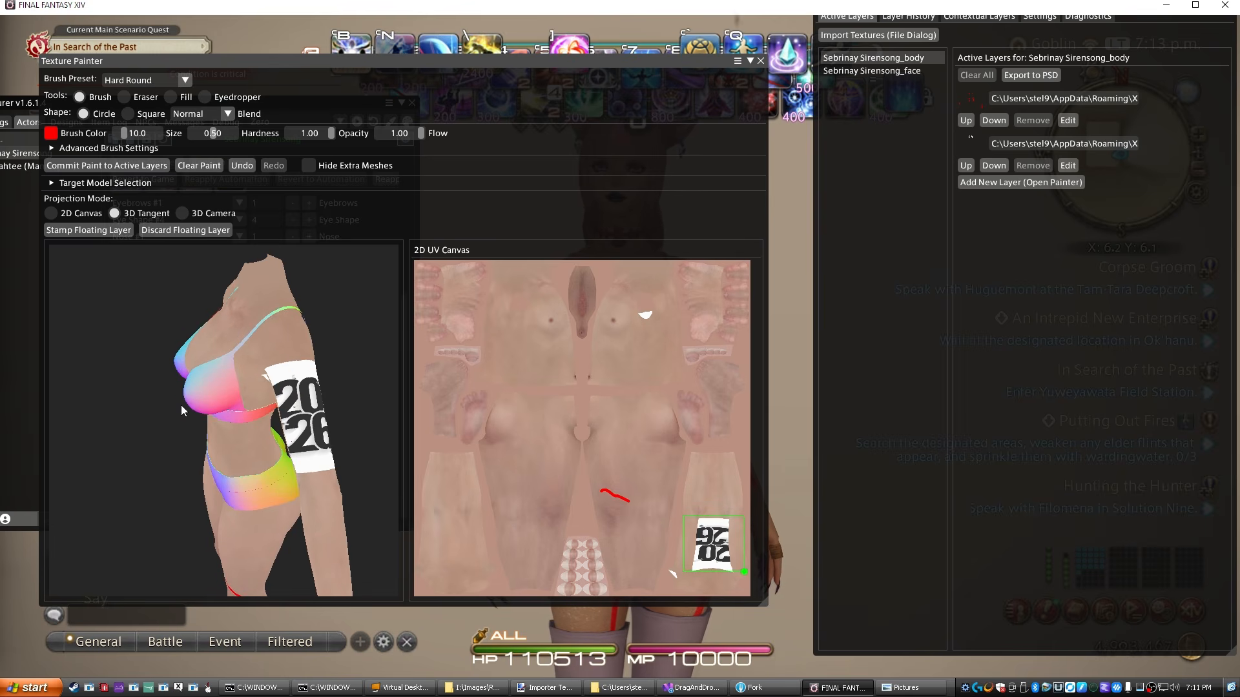
Resize the floating 2026 image, switch to 3D Camera projection and project it across the 3D body's thighs.
left_click_drag(219, 368, 286, 369)
left_click_drag(663, 328, 711, 372)
left_click_drag(234, 354, 275, 346)
right_click_drag(222, 384, 170, 313)
left_click_drag(171, 312, 124, 318)
right_click_drag(157, 464, 271, 507)
mouse_move(271, 507)
left_mouse_down()
mouse_move(218, 511)
mouse_move(276, 499)
mouse_move(293, 509)
left_mouse_up()
right_click_drag(292, 508, 323, 507)
mouse_move(274, 507)
left_mouse_down()
mouse_move(223, 504)
mouse_move(247, 505)
left_mouse_up()
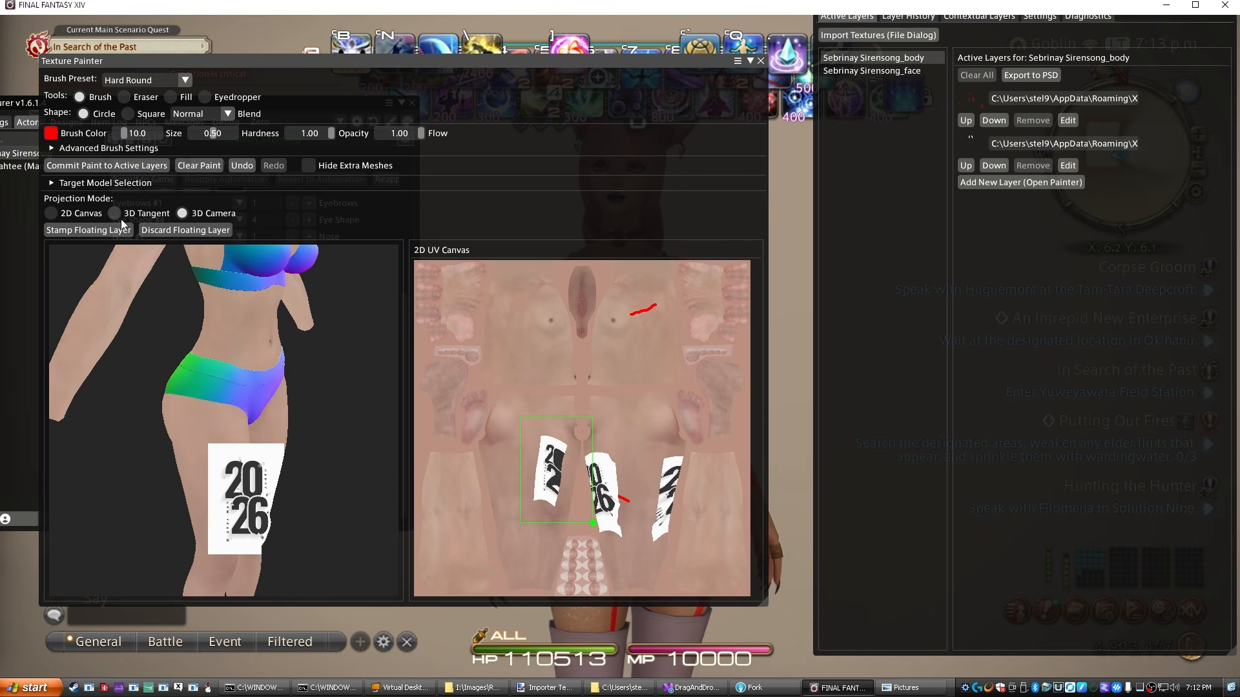
Switch to 3D Tangent projection, place the floating 2026 image on the left thigh and commit the paint to the active layers.
mouse_move(215, 467)
left_mouse_down()
mouse_move(214, 498)
mouse_move(205, 490)
left_mouse_up()
right_click_drag(206, 489, 225, 505)
left_click_drag(225, 505, 288, 501)
right_click_drag(290, 502, 322, 515)
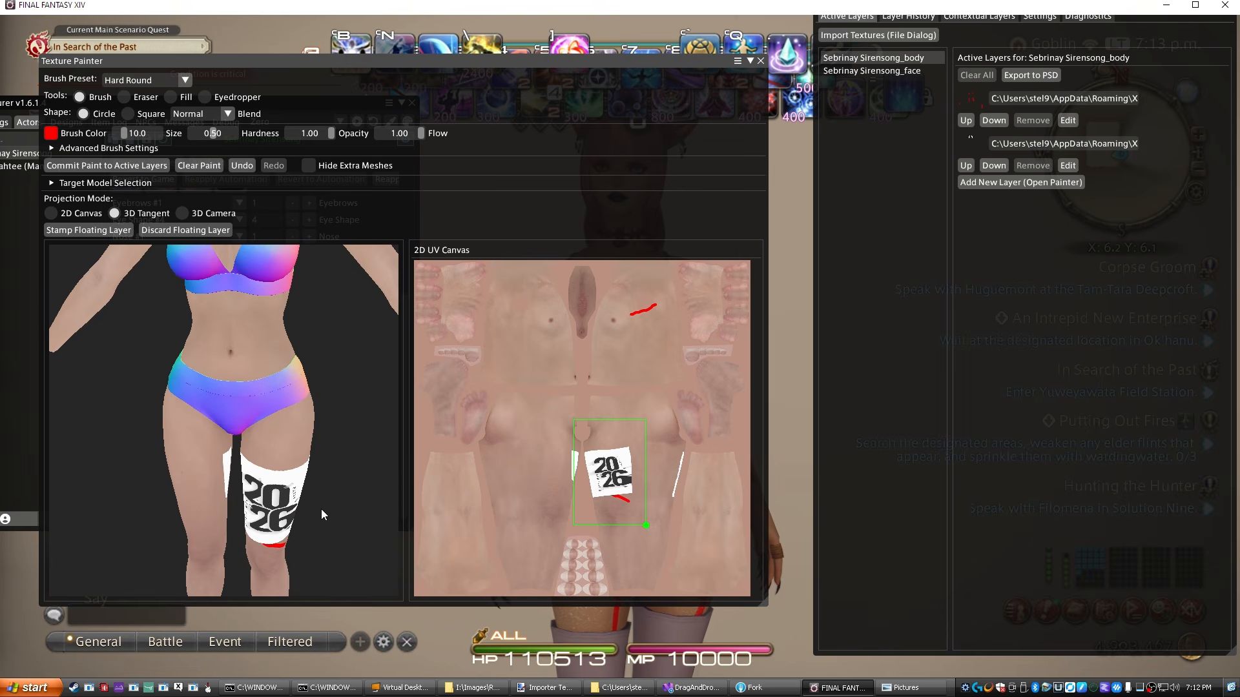
left_click(112, 166)
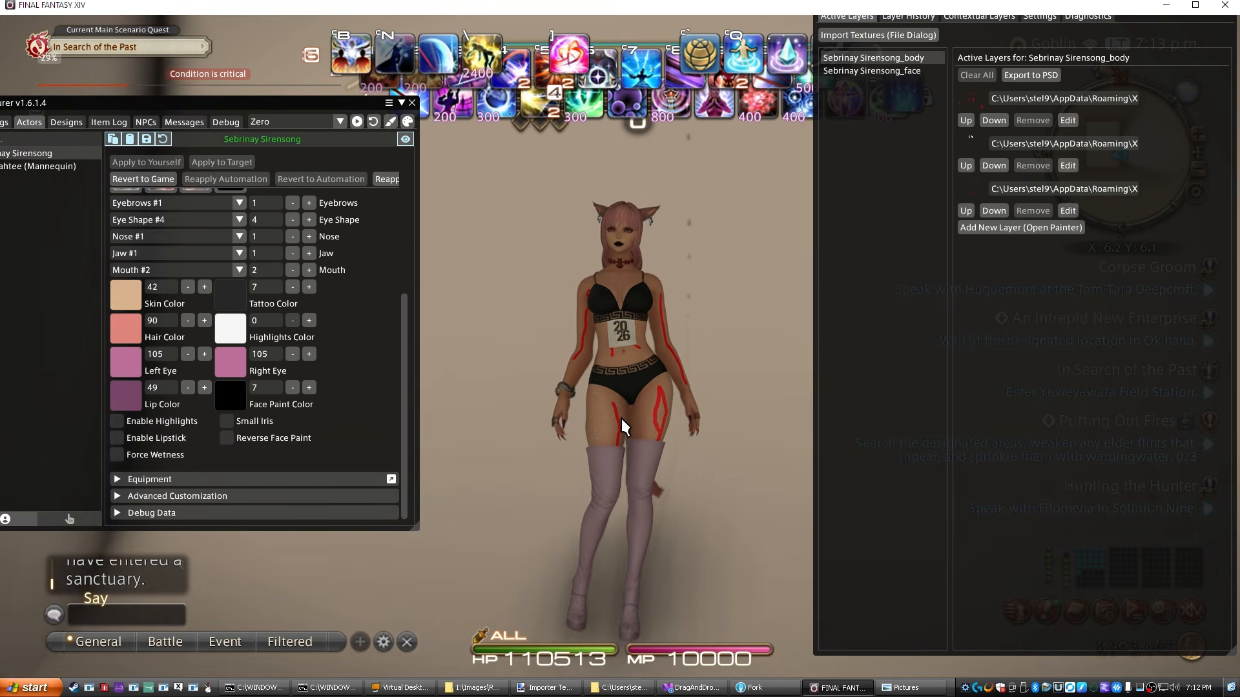
scroll(580, 482, "up", 2)
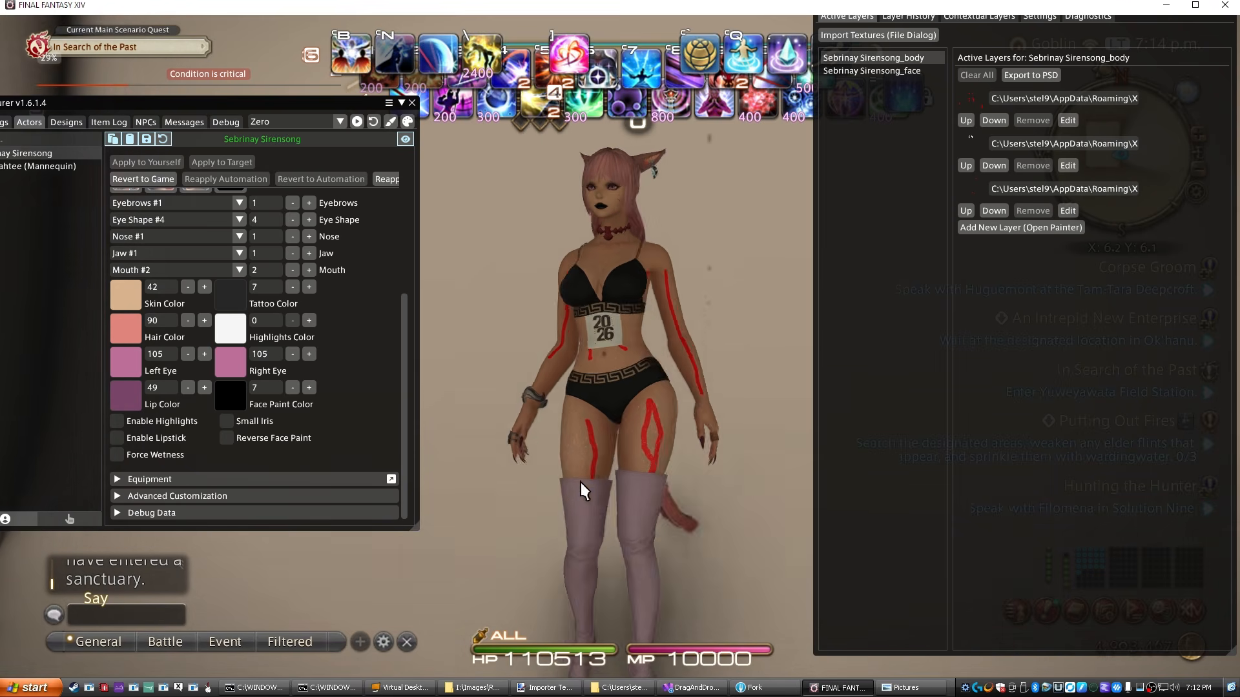
Turn the character around to face the camera and expand the Equipment section of the character's appearance settings.
key("w")
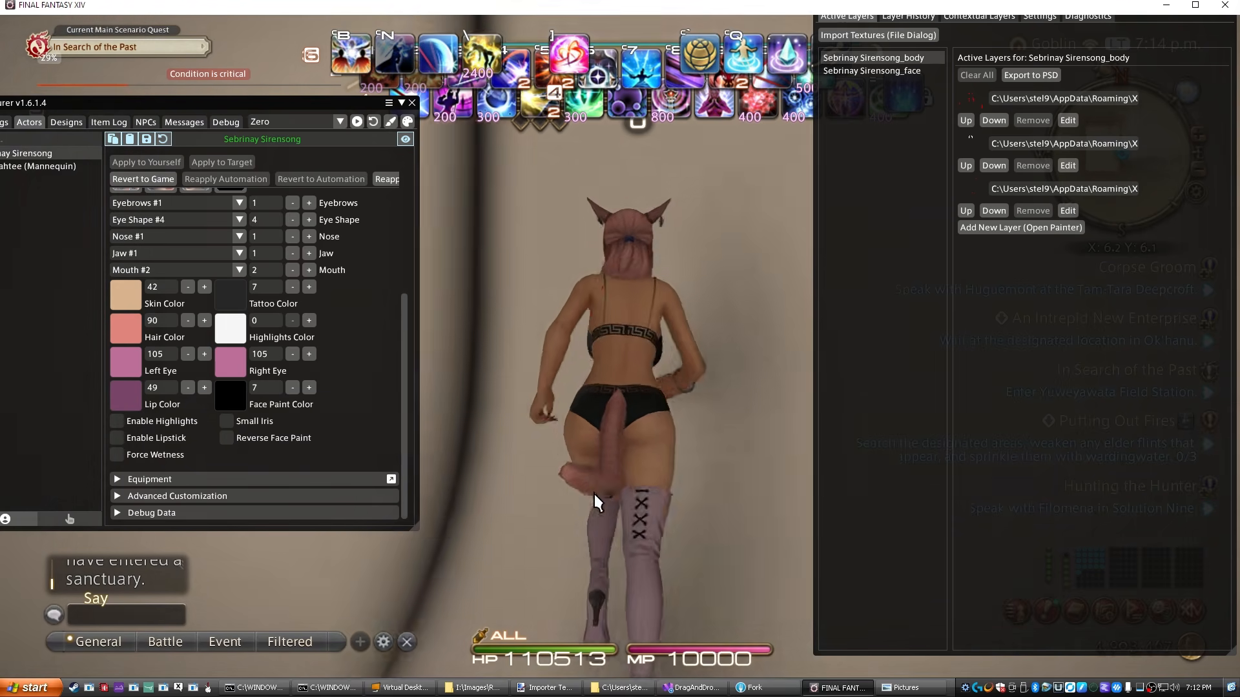
key("d")
key("s")
left_click(183, 492)
scroll(183, 478, "down", 2)
left_click(154, 382)
scroll(193, 390, "down", 3)
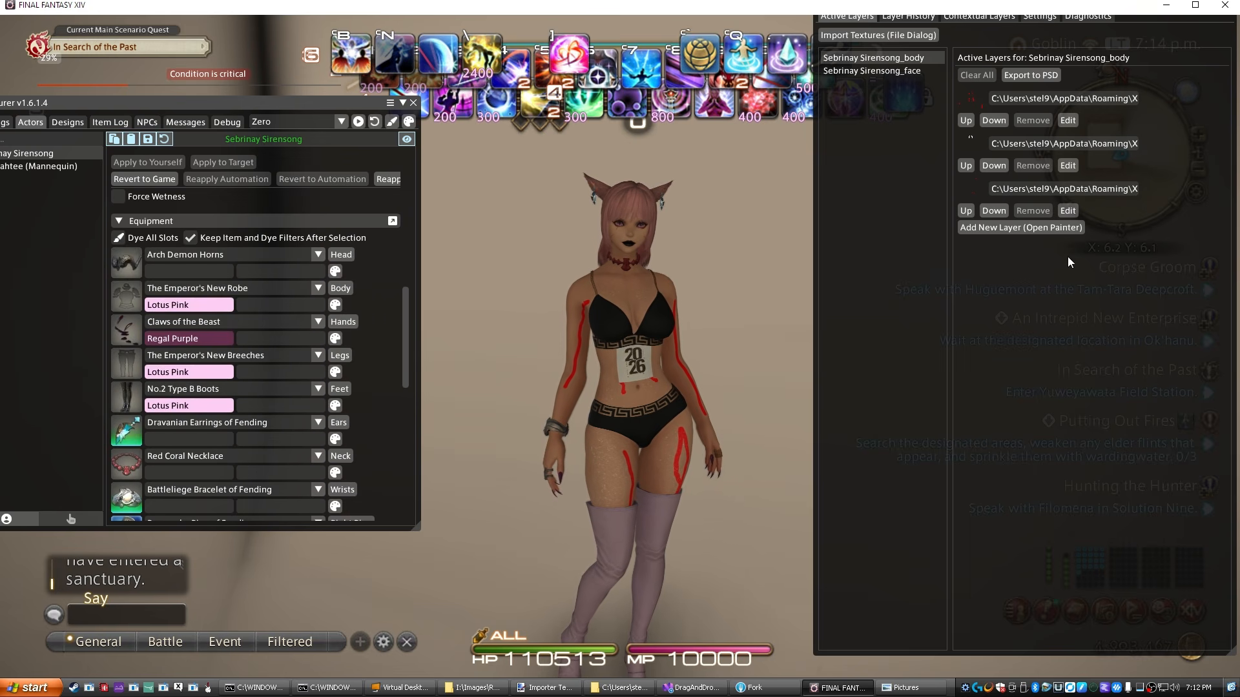
Open the third body layer for editing and bring 2026.png from the Pictures folder into the painter as a floating image.
left_click(1067, 211)
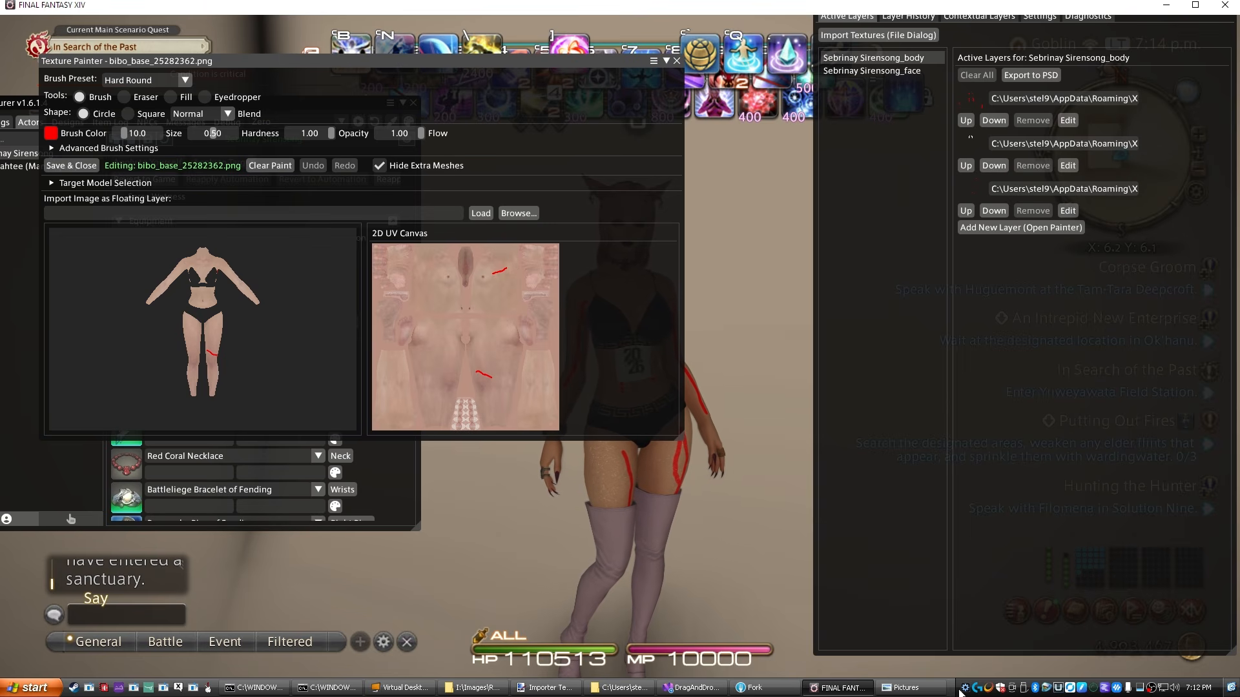
left_click(911, 687)
left_click_drag(192, 416, 227, 358)
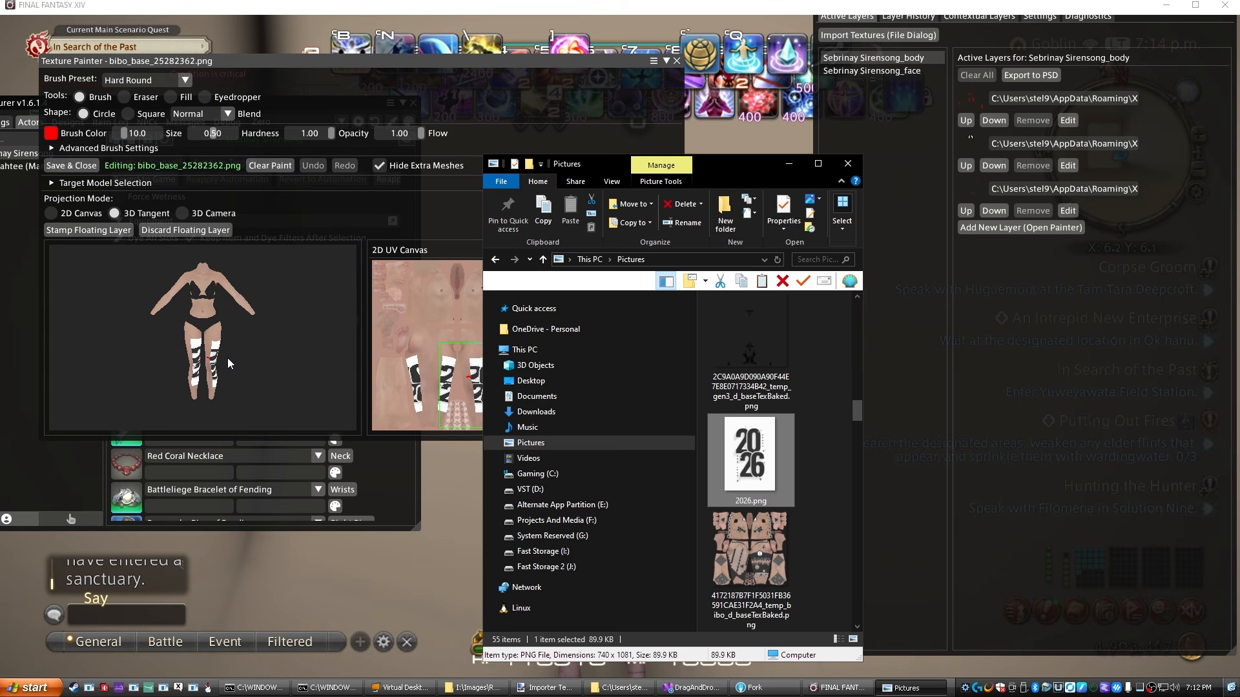
left_click(786, 164)
Place the floating 2026 image just above the left knee using 3D Tangent projection and stamp it onto the layer.
left_click_drag(524, 429, 490, 385)
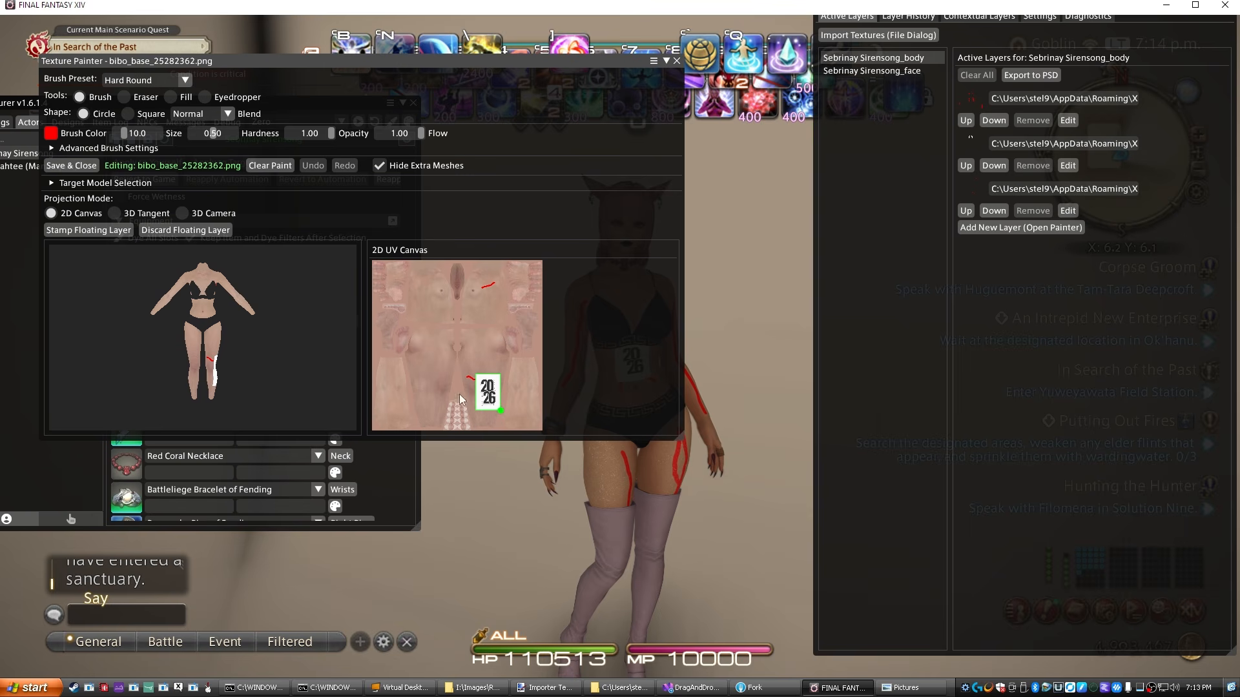
scroll(273, 356, "up", 5)
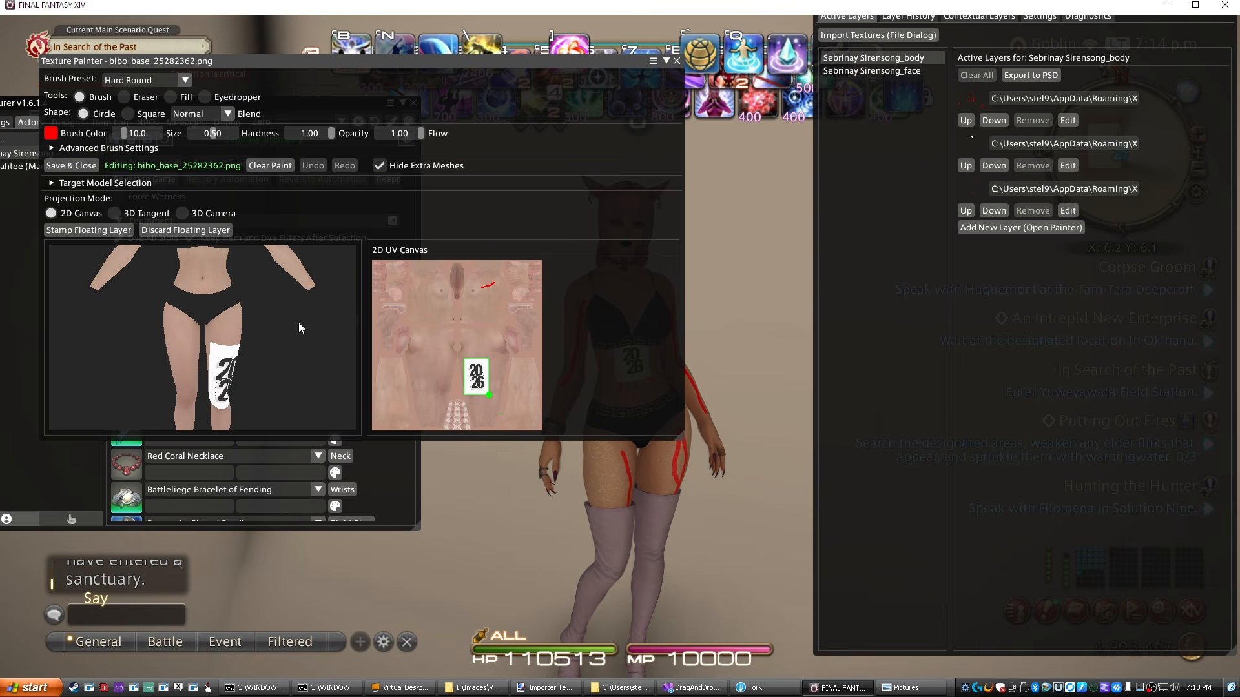
scroll(236, 384, "up", 2)
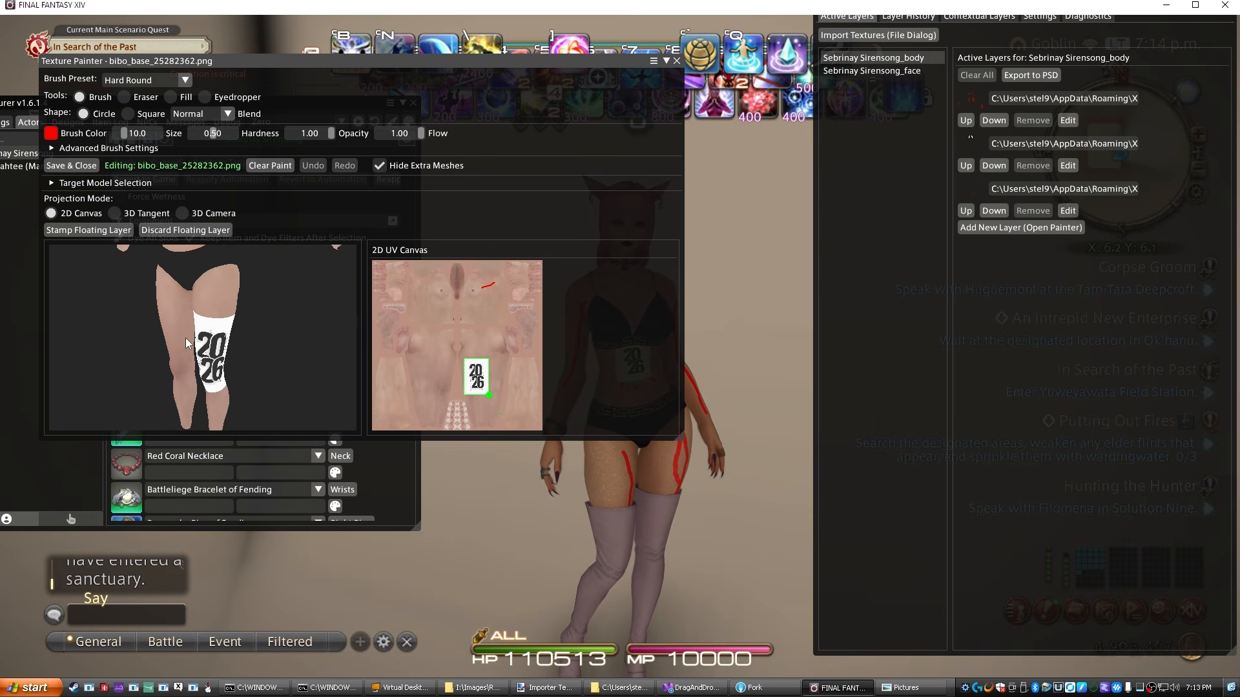
left_click_drag(233, 382, 215, 336)
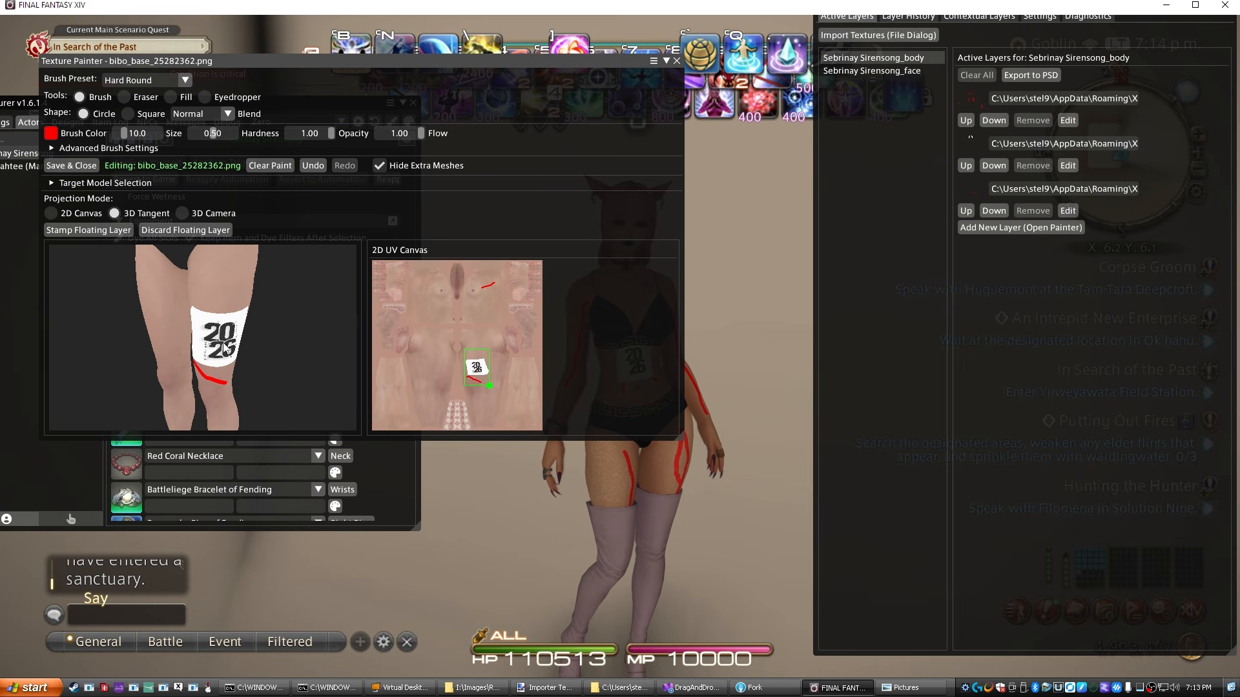
left_click(75, 230)
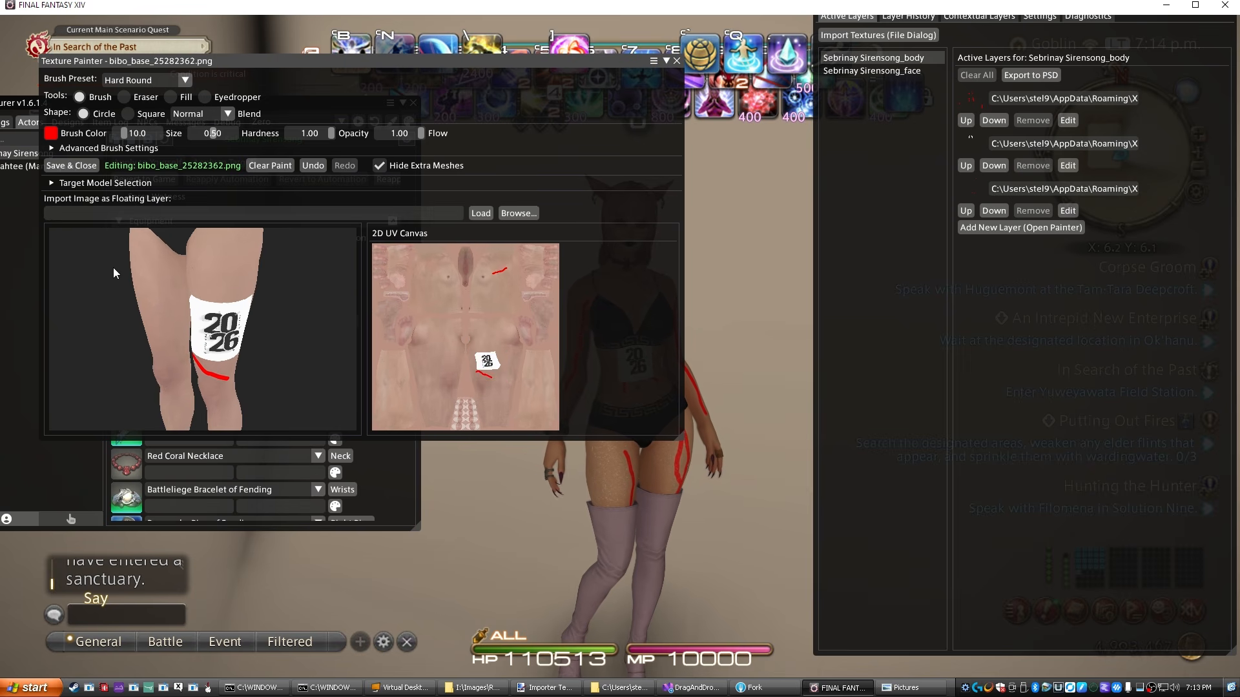
Save and close the painted layer, and rotate around the in-game character to inspect the stamped thigh.
left_click(88, 150)
left_click(90, 148)
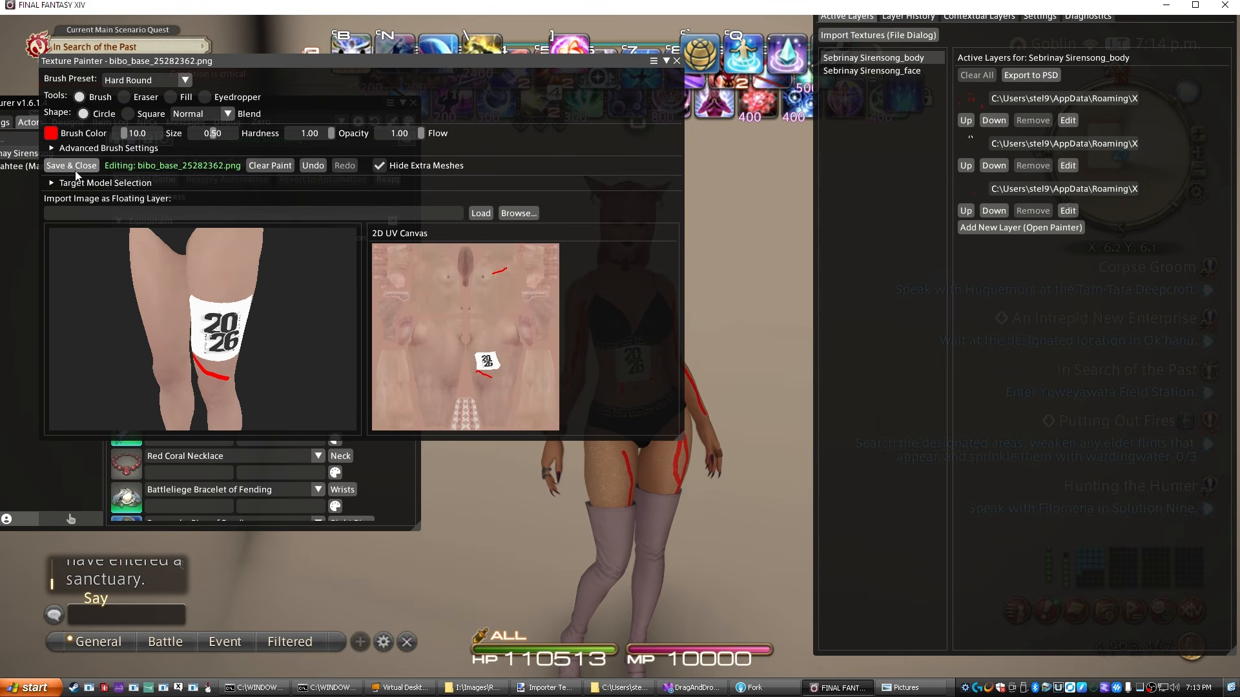
left_click(75, 166)
mouse_move(611, 500)
left_mouse_down()
mouse_move(743, 497)
mouse_move(571, 493)
left_mouse_up()
scroll(620, 387, "up", 3)
scroll(571, 494, "down", 5)
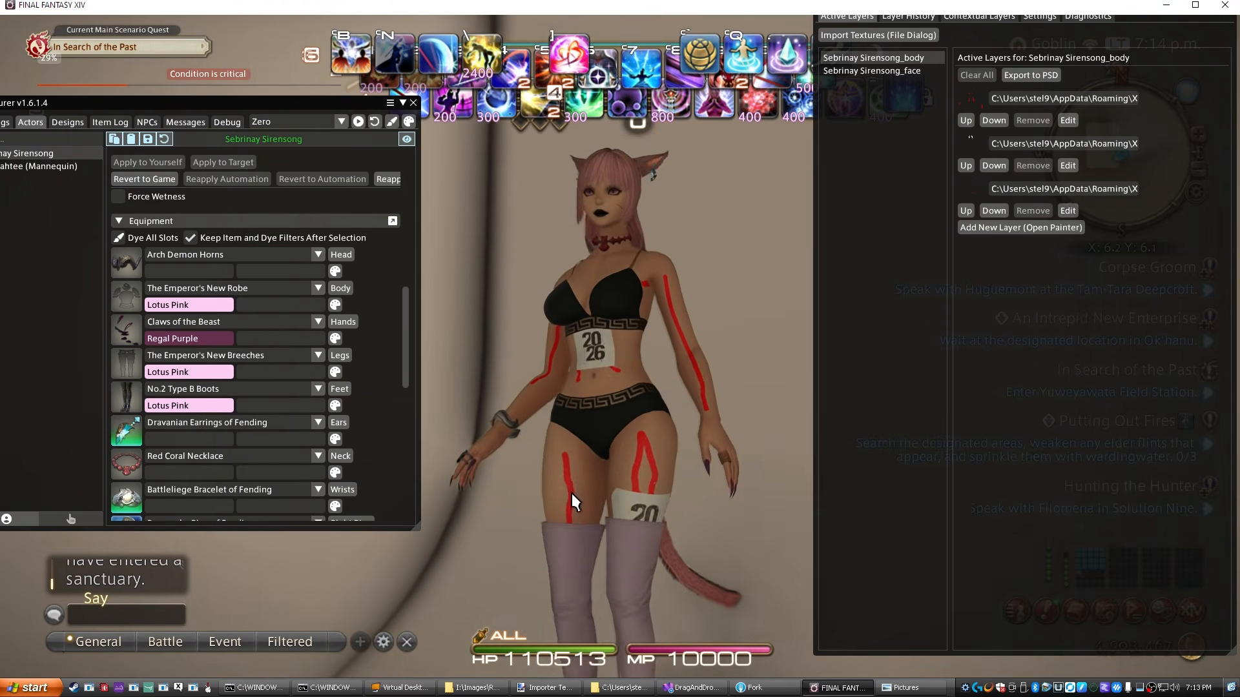
Set the Feet equipment to Nothing and turn the character to view the bare legs.
left_click(238, 388)
type("NOTH")
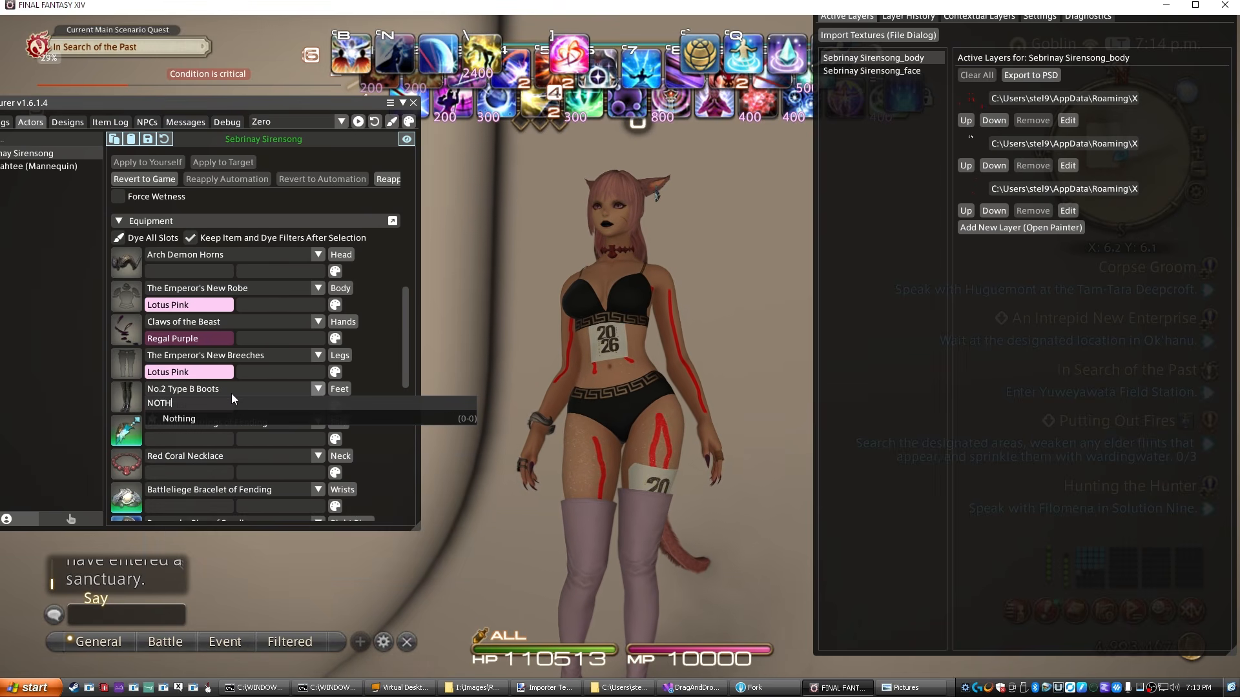
left_click(265, 419)
left_click_drag(544, 465, 606, 505)
mouse_move(578, 414)
left_mouse_down()
mouse_move(619, 414)
mouse_move(587, 436)
left_mouse_up()
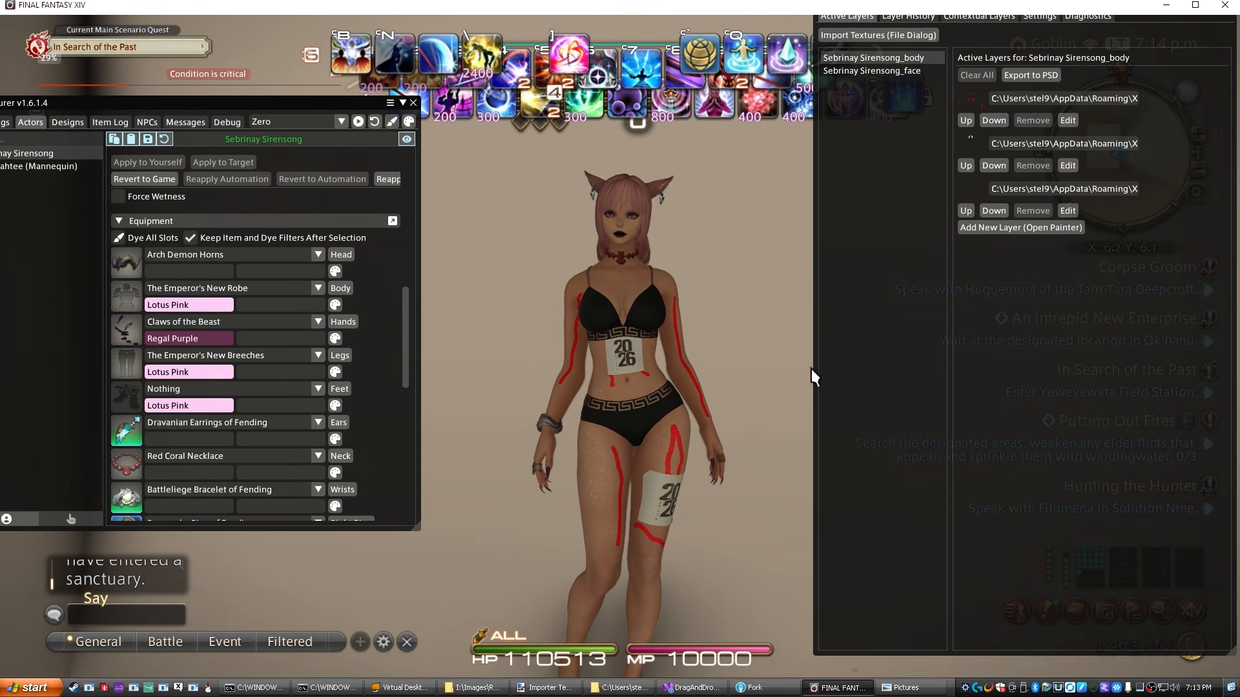
Open the contextual layers and review the trigger settings of the Wet and Sandy Legs layers.
left_click_drag(870, 360, 861, 373)
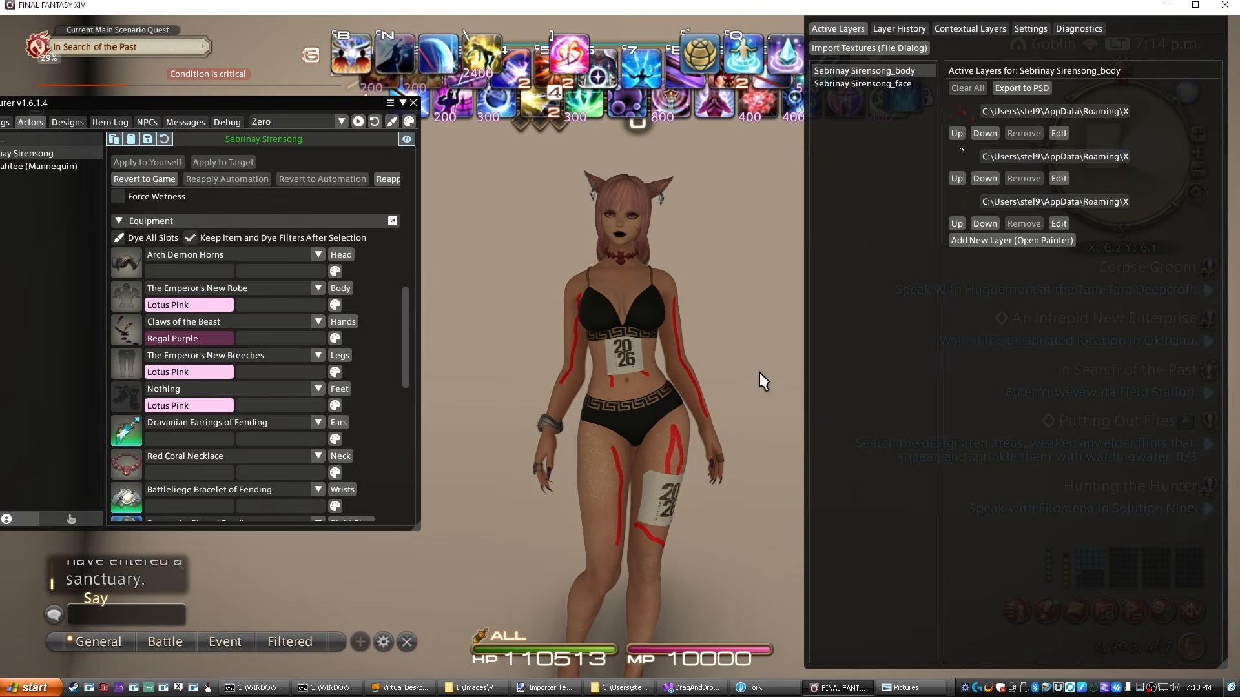
left_click(951, 22)
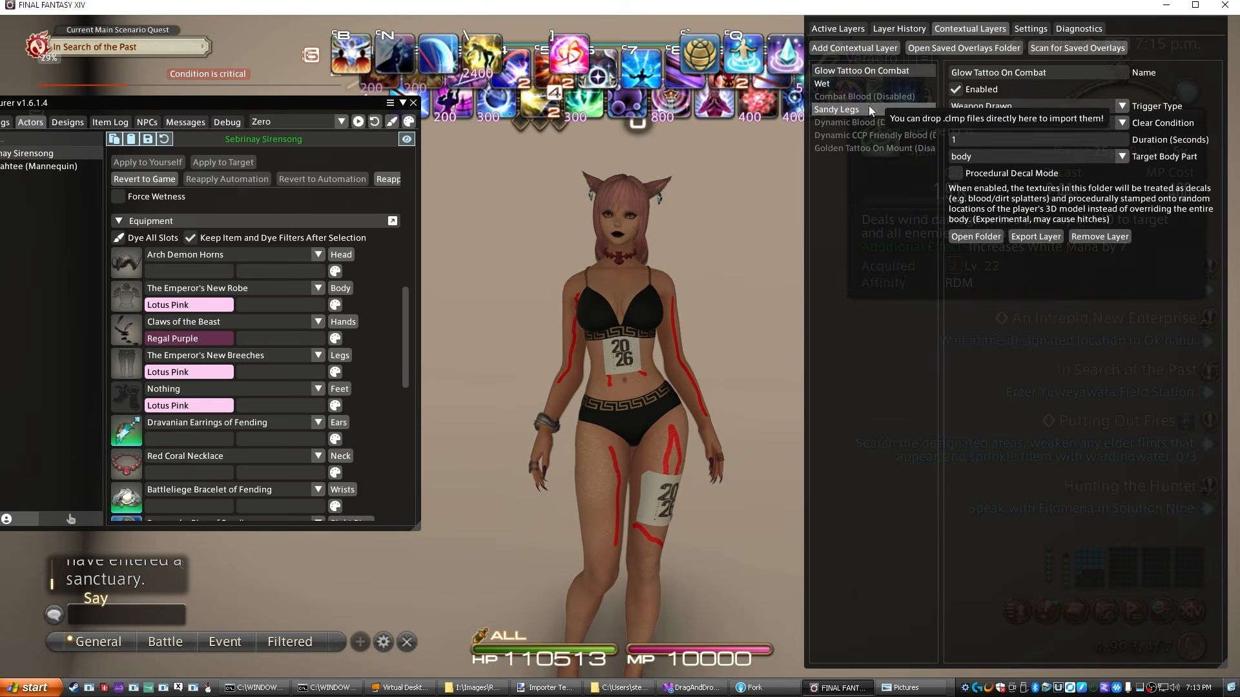
left_click(873, 83)
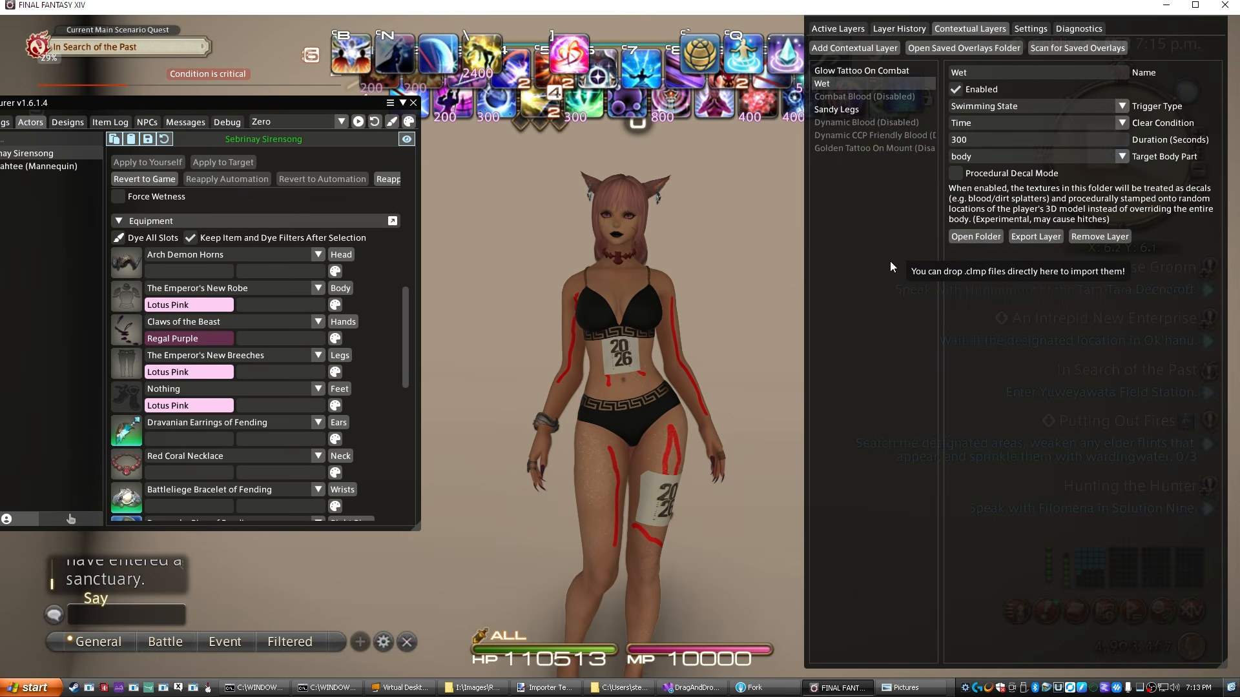
left_click(854, 109)
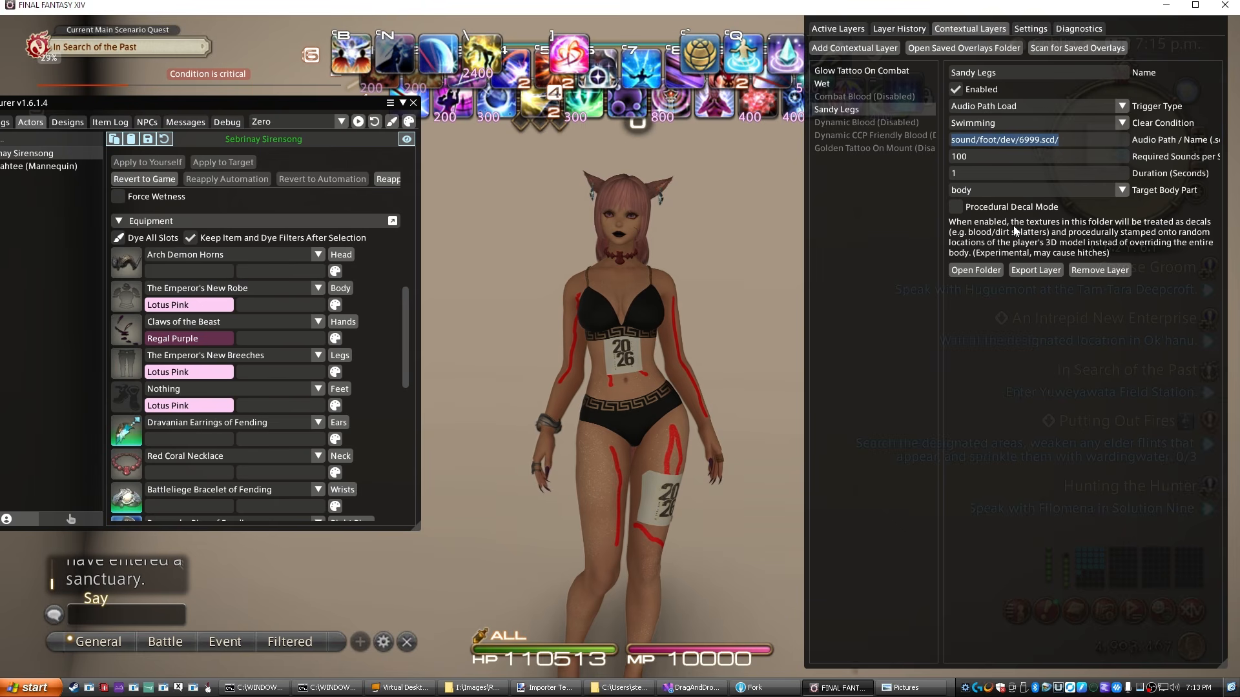
Select the Glow Tattoo On Combat layer and draw the character's weapon to trigger it.
left_click(865, 71)
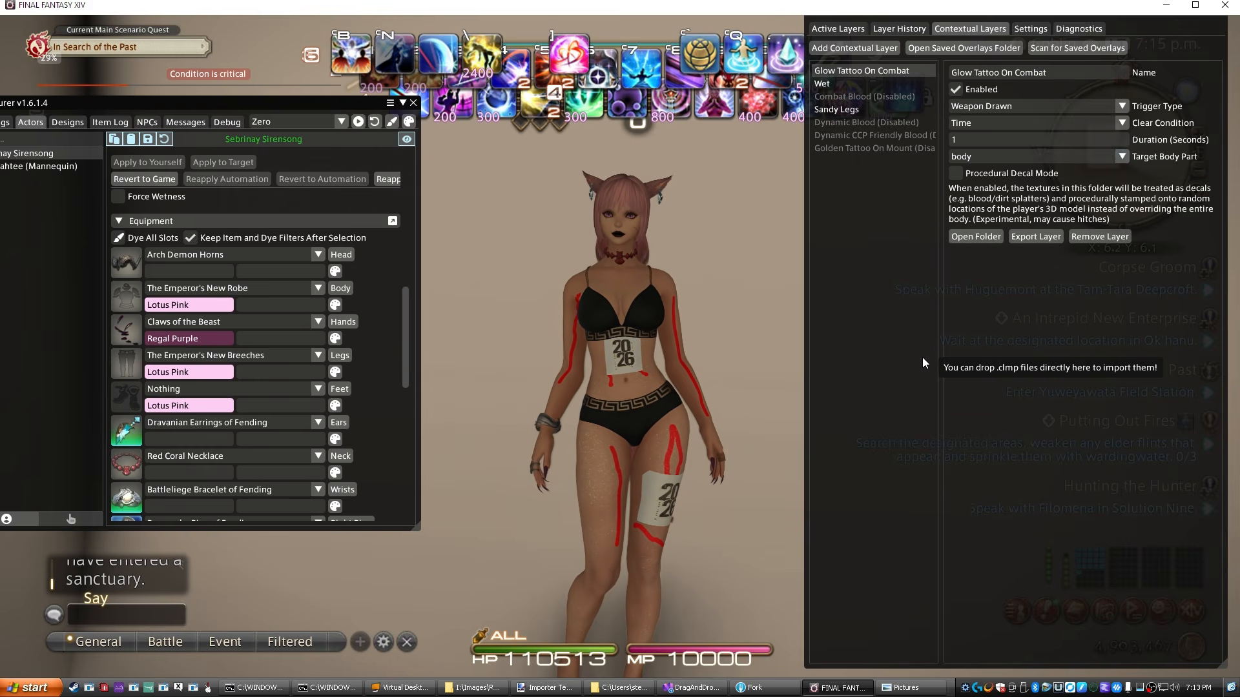
key("z")
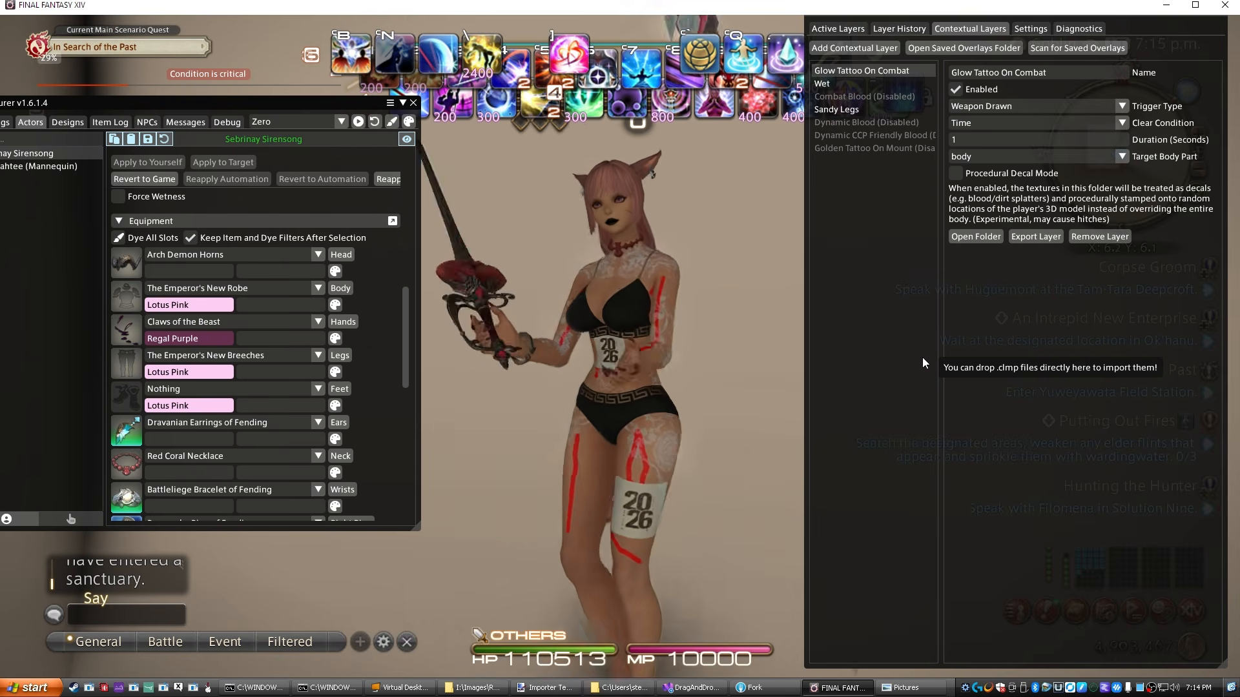
key("z")
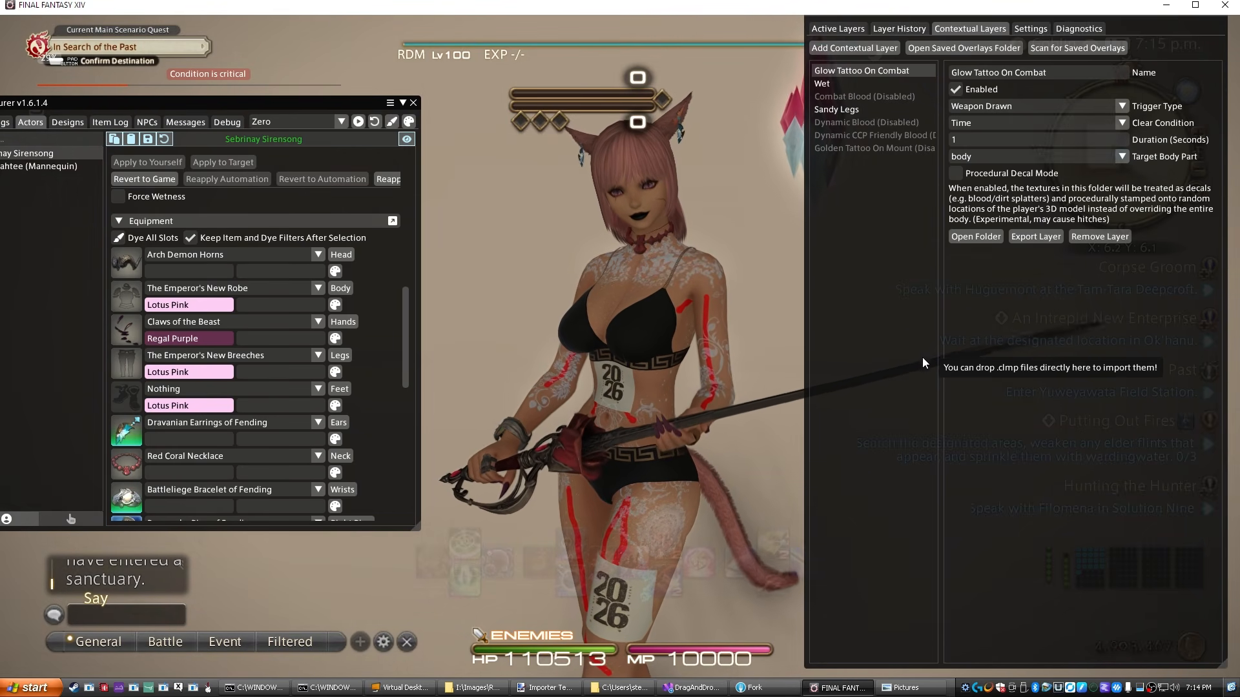
Open the Glow Tattoo On Combat layer's folder, view its bibo_glow texture image, and return to the game to sheathe the weapon.
left_click(953, 238)
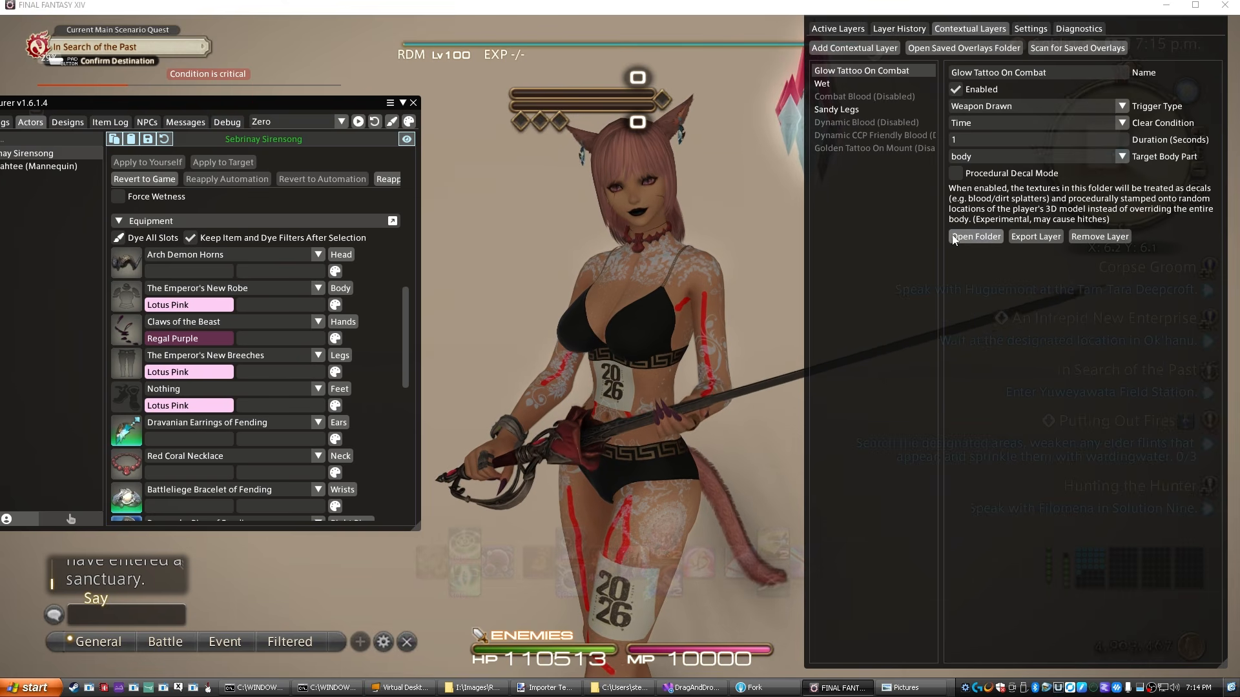
left_click(507, 454)
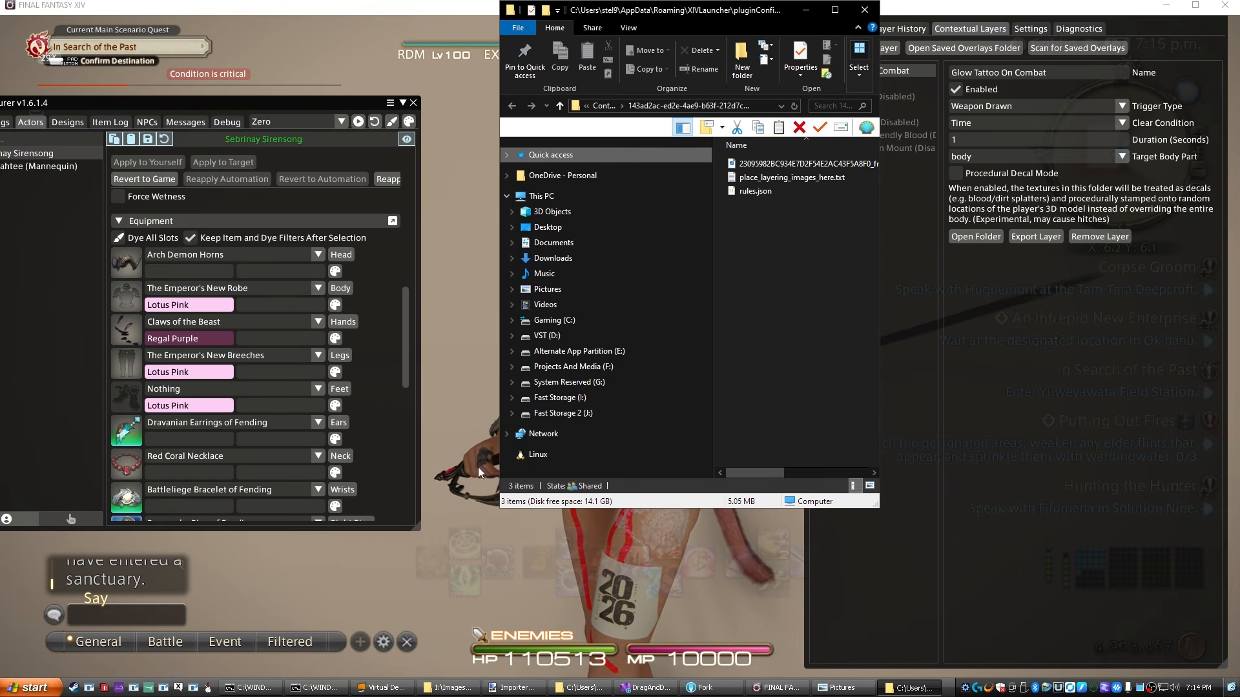
left_click_drag(500, 508, 224, 600)
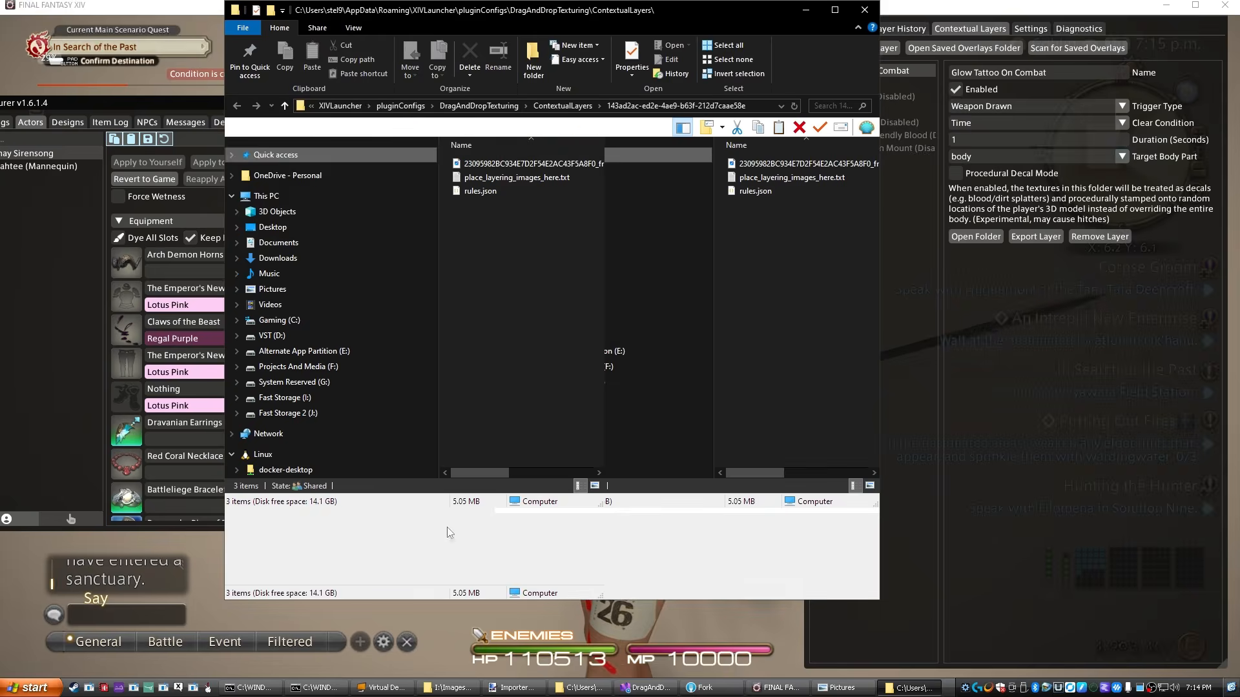
scroll(608, 261, "up", 5, "ctrl")
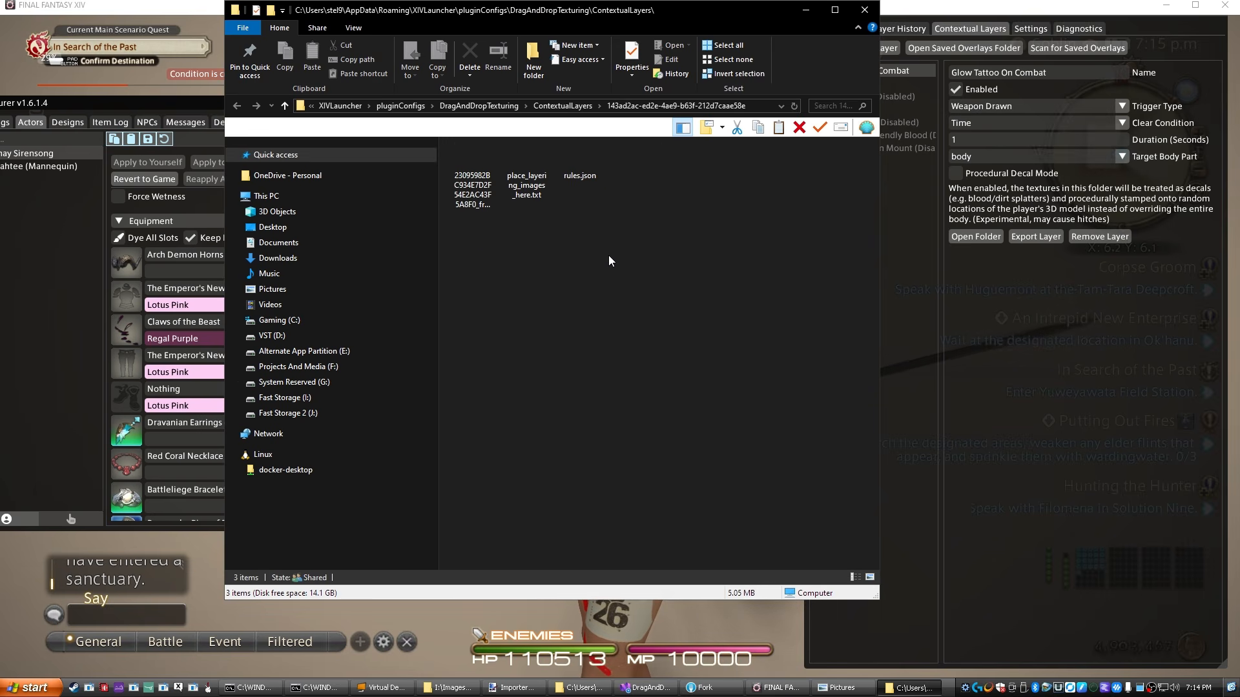
left_click(529, 242)
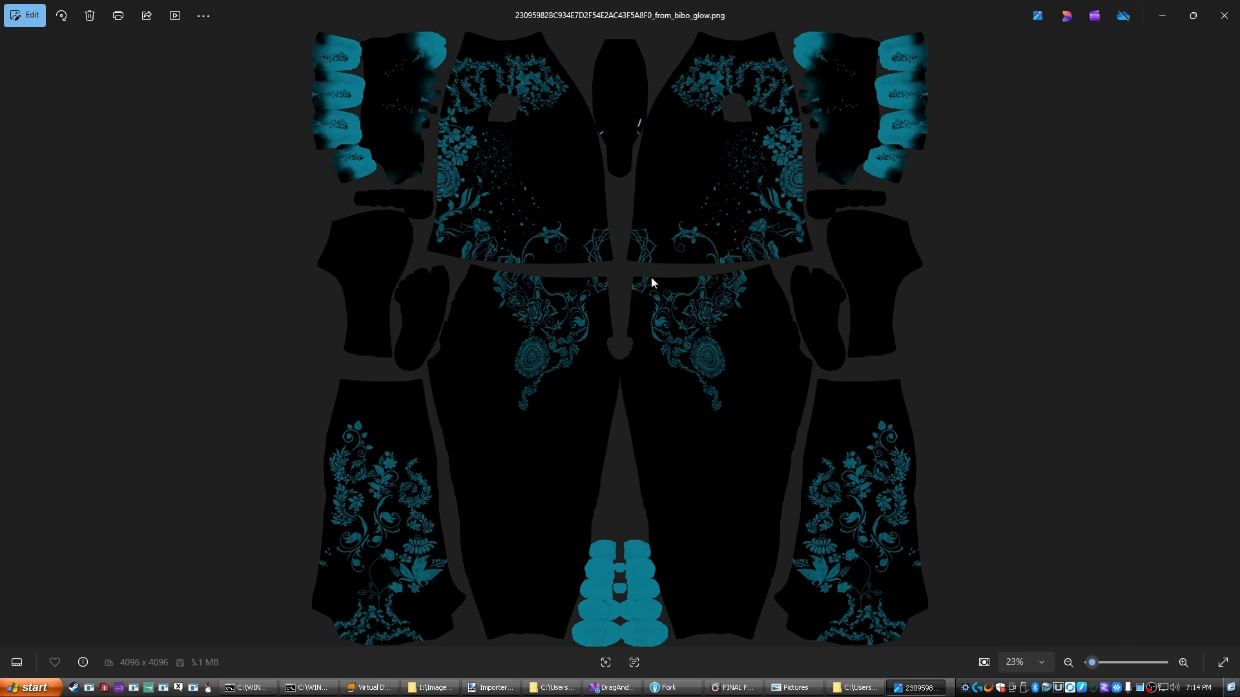
left_click(1225, 16)
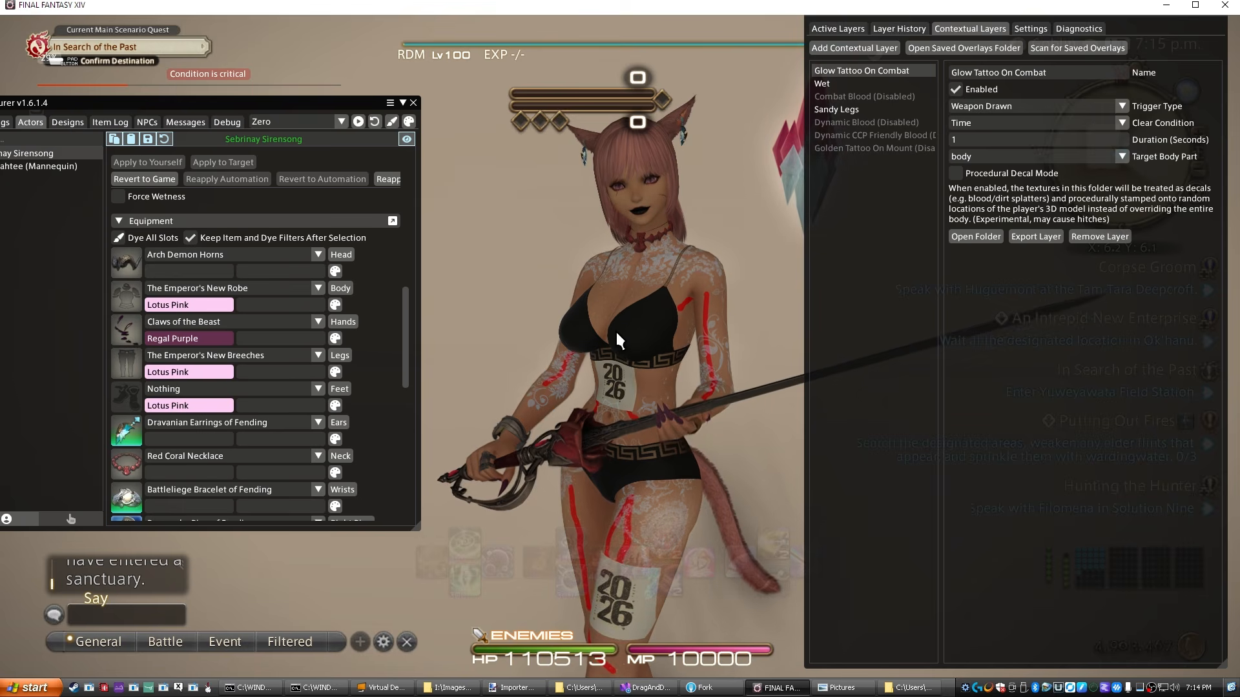
key("z")
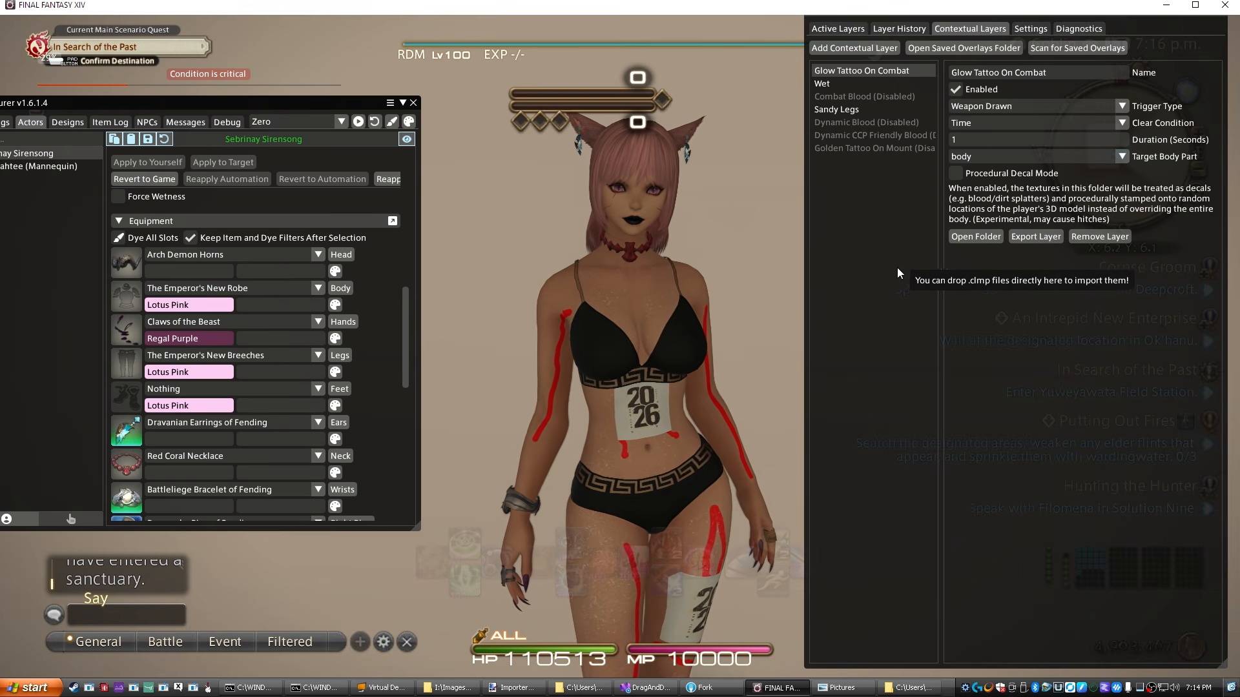
Try Enemy Nearby and Territory ID as trigger types for the Glow Tattoo On Combat layer.
left_click(999, 107)
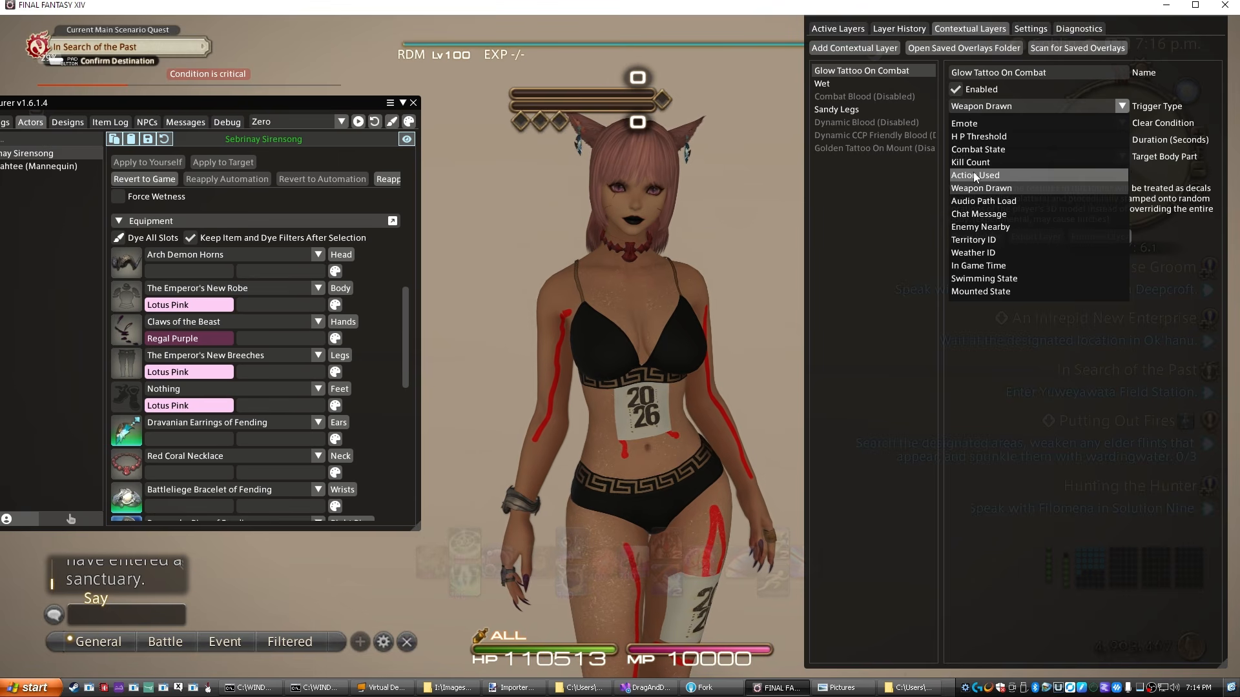
left_click(979, 226)
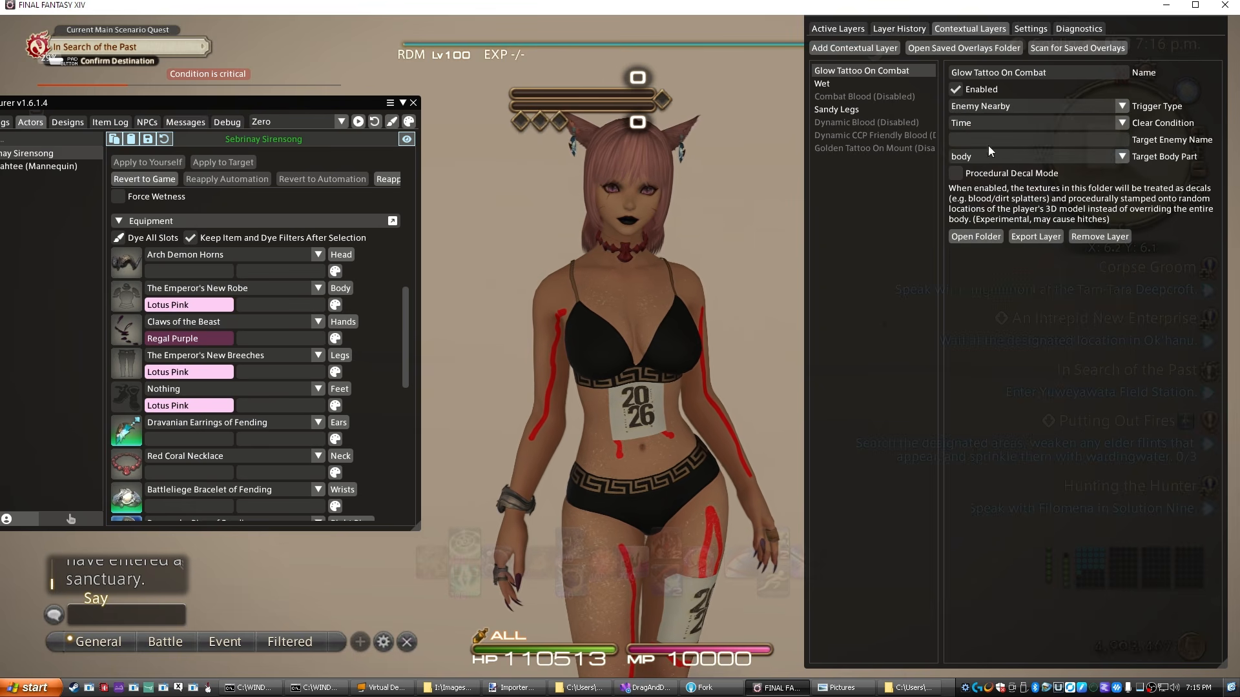
left_click(975, 107)
left_click(978, 239)
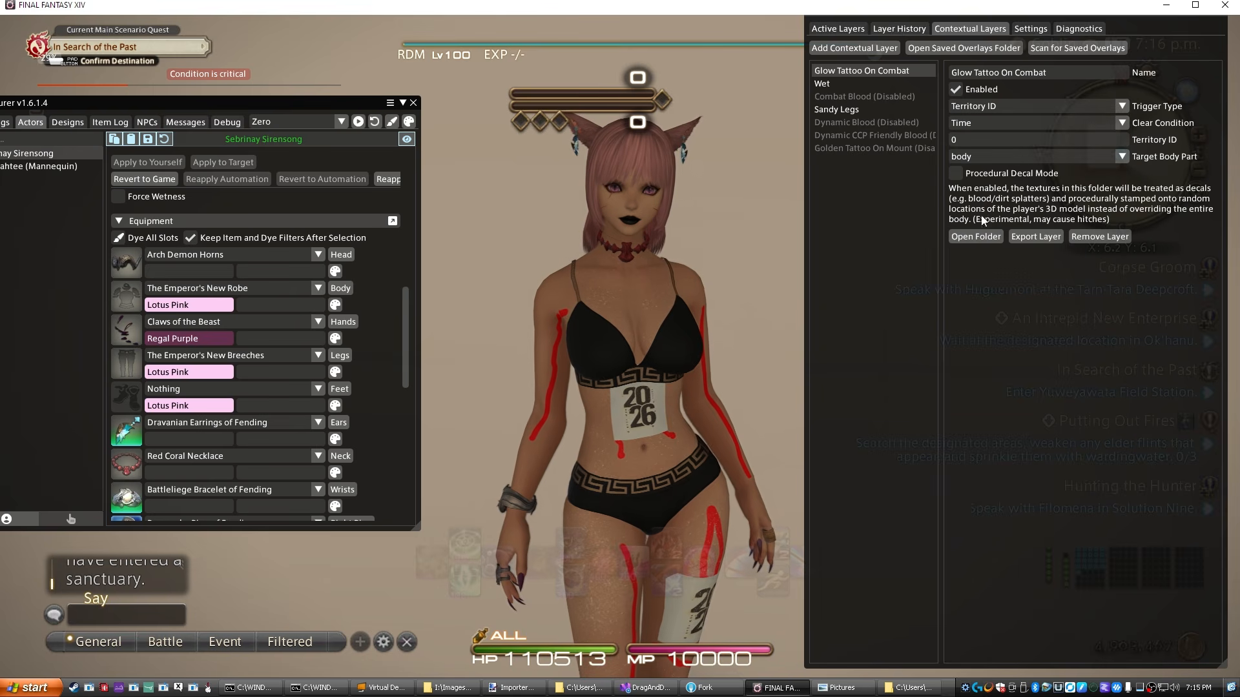
left_click(1036, 107)
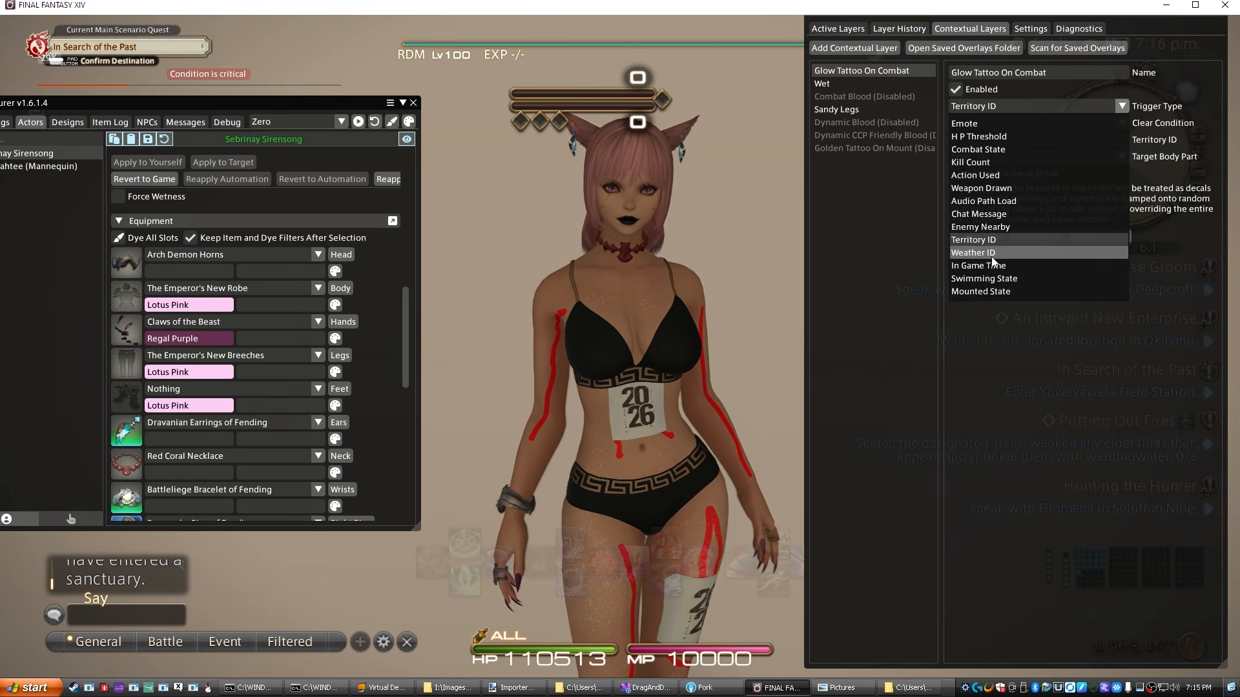
left_click(1068, 321)
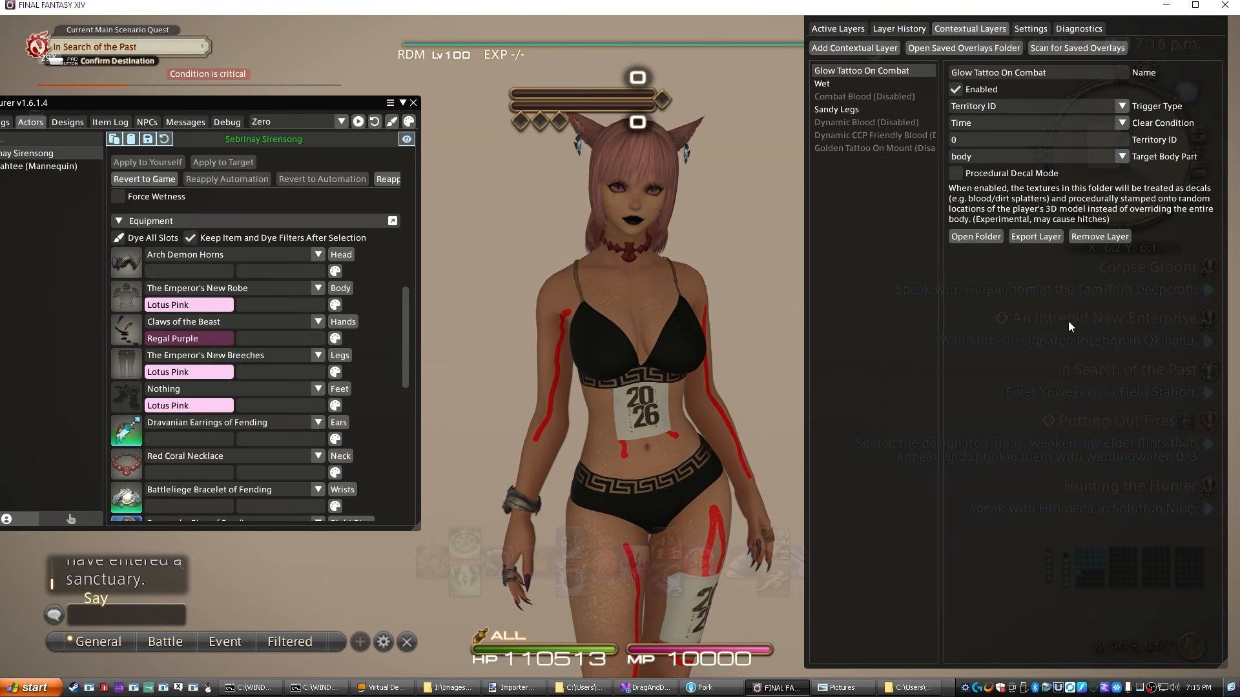
Try Weather ID as the Glow Tattoo On Combat layer's trigger type and set it to In Game Time.
left_click(990, 107)
left_click(997, 248)
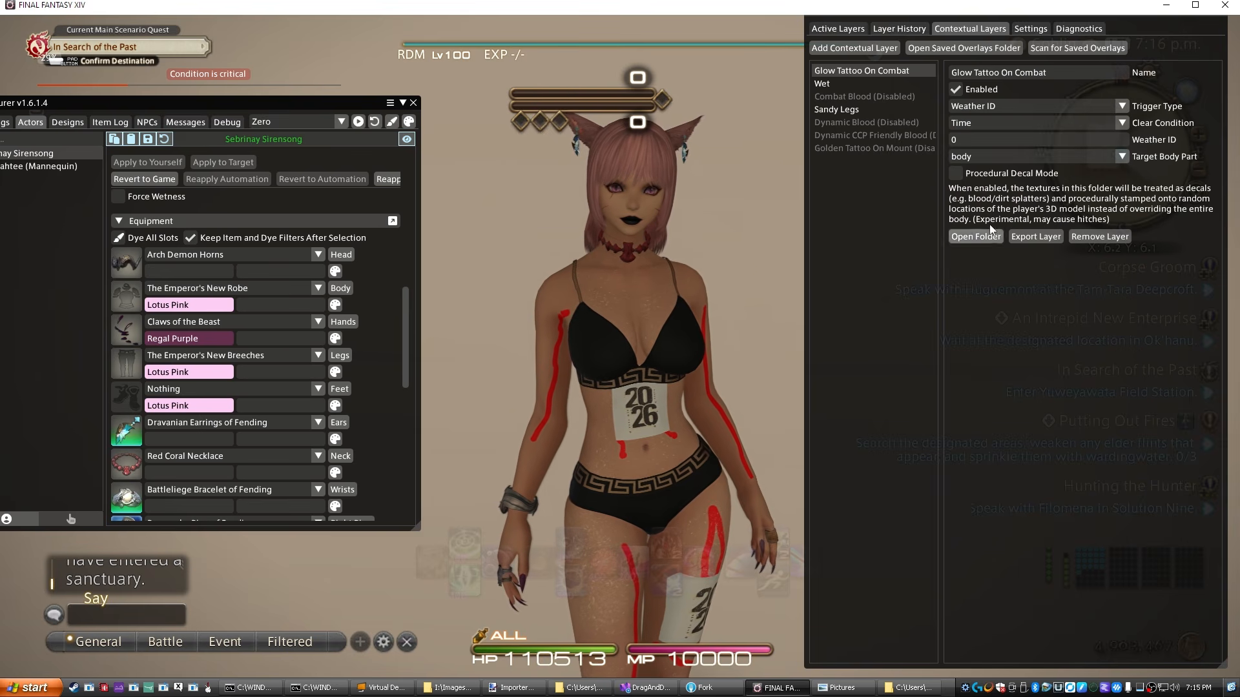
left_click(977, 107)
left_click(975, 255)
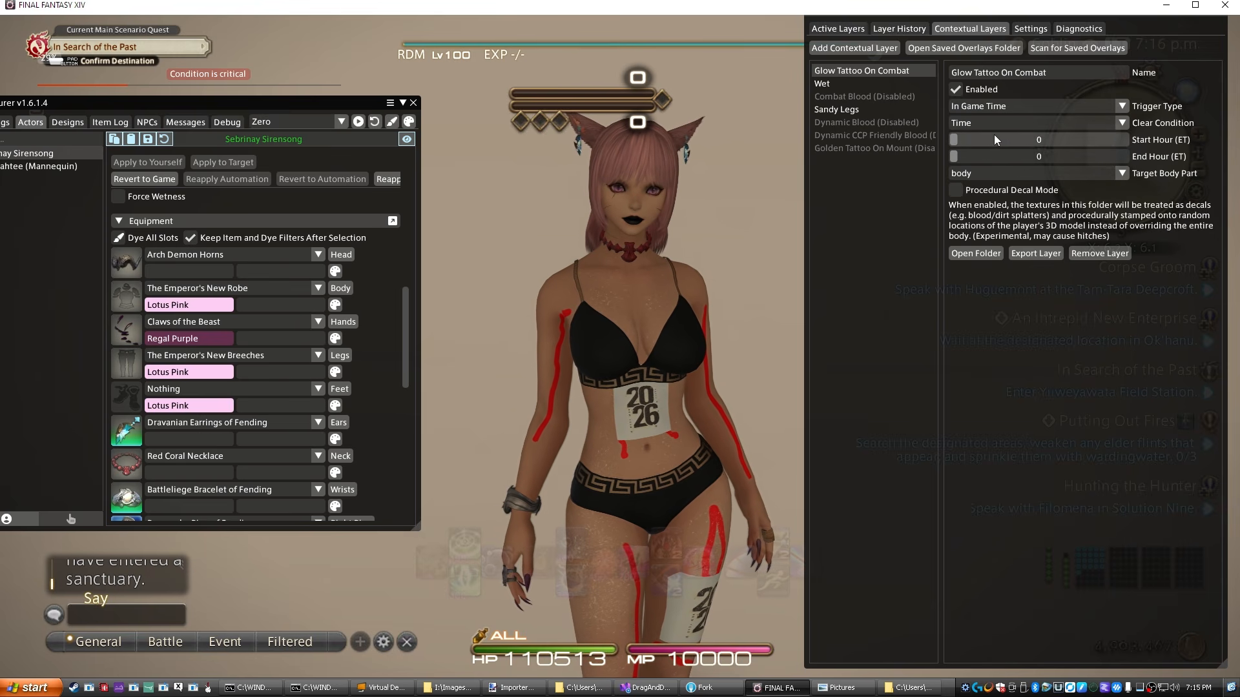
left_click(992, 110)
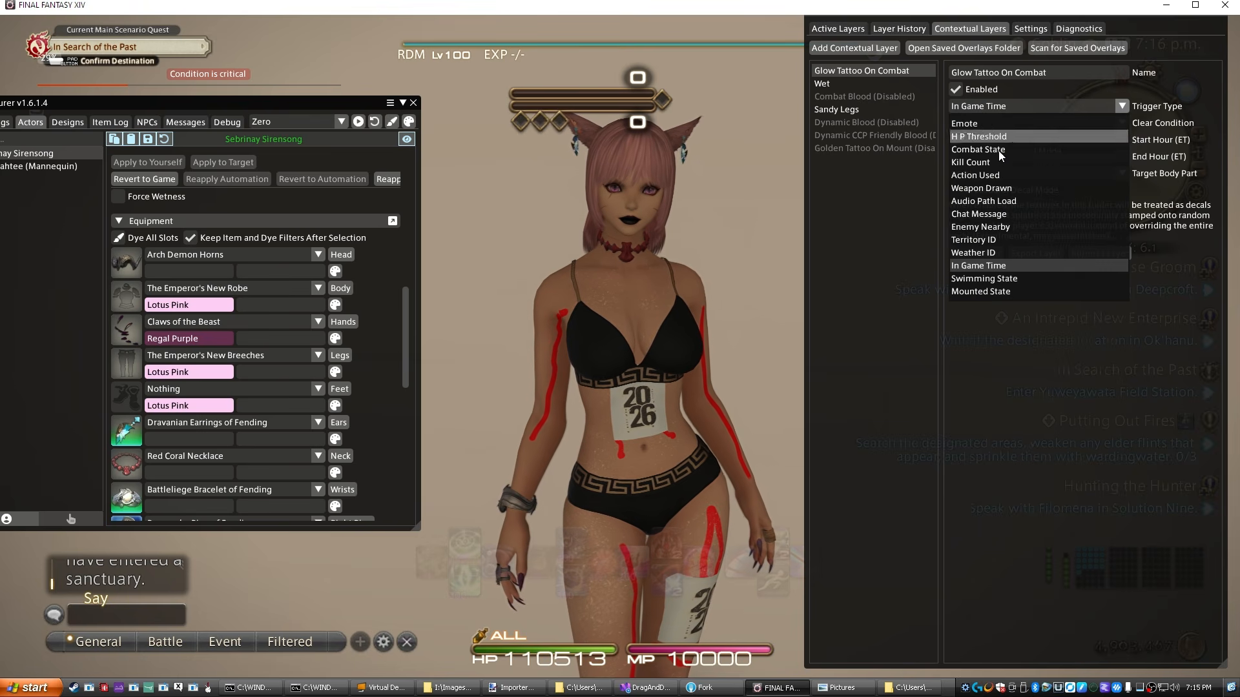
left_click(978, 266)
Select the Combat Blood layer, view the textures in its folder, and return to the game.
left_click(881, 98)
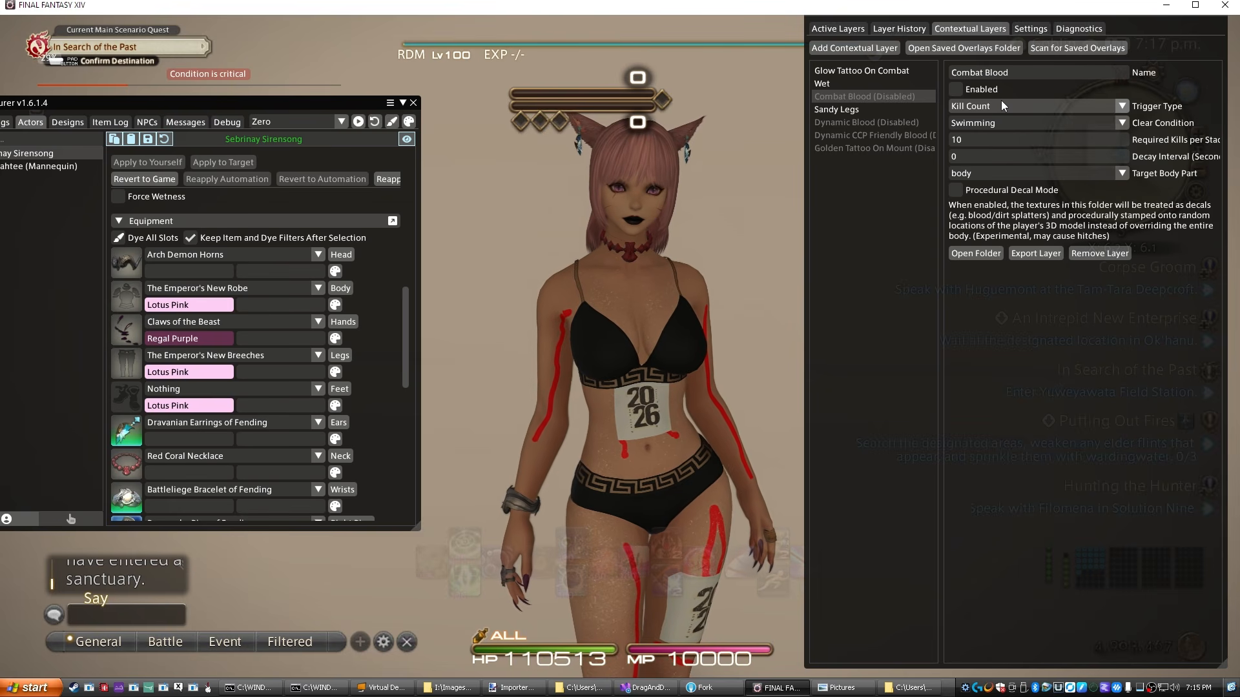
left_click(989, 246)
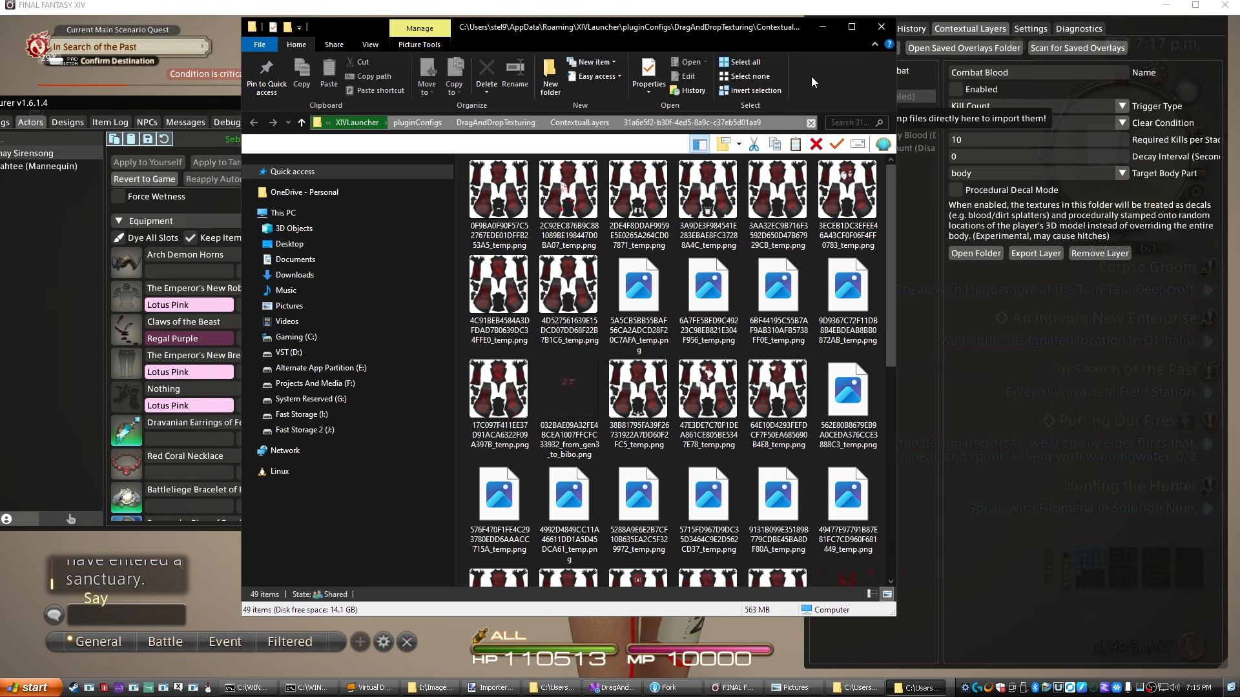
left_click(879, 27)
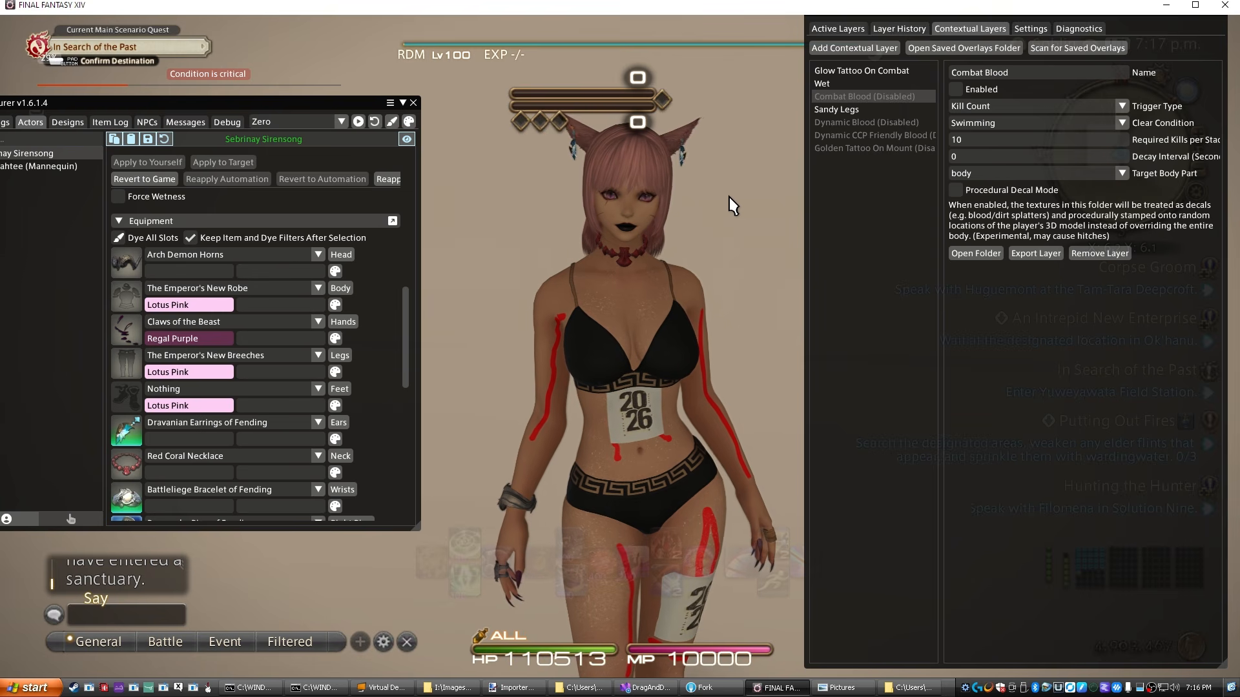
Close the character equipment window and teleport to Costa del Sol in Eastern La Noscea.
left_click(414, 104)
key("Escape")
key("Right")
key("Right")
key("Right")
key("Return")
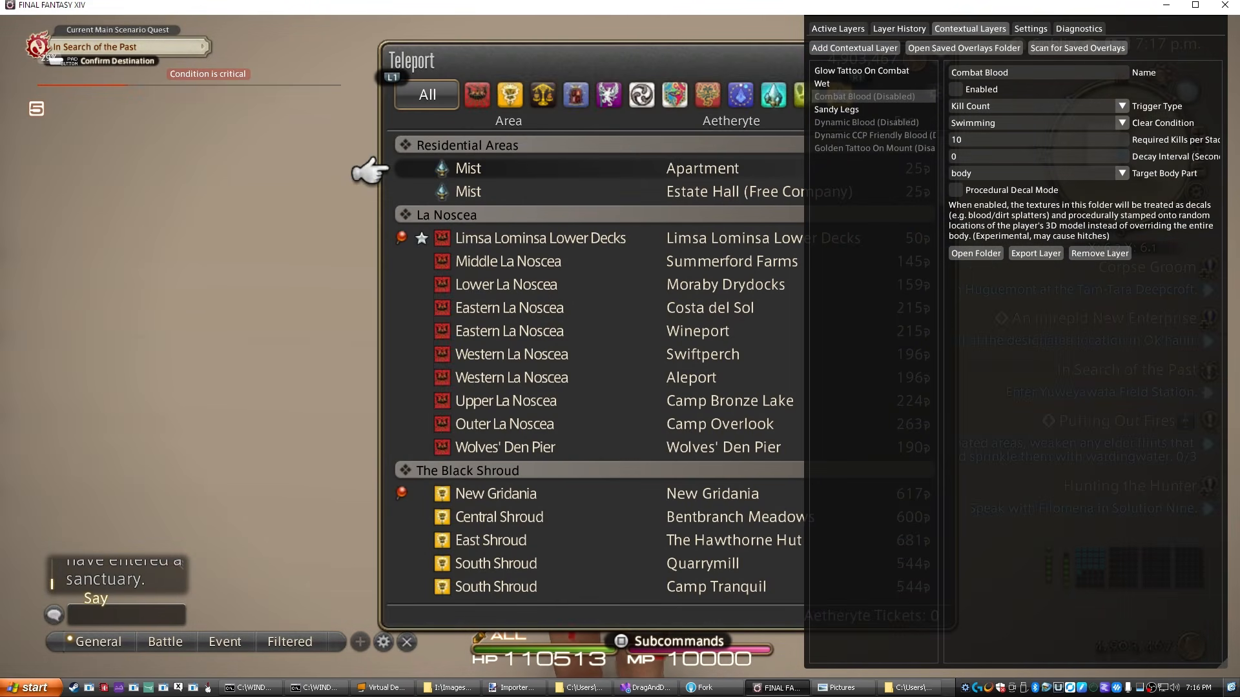
key("Down")
key("Down")
key("Down")
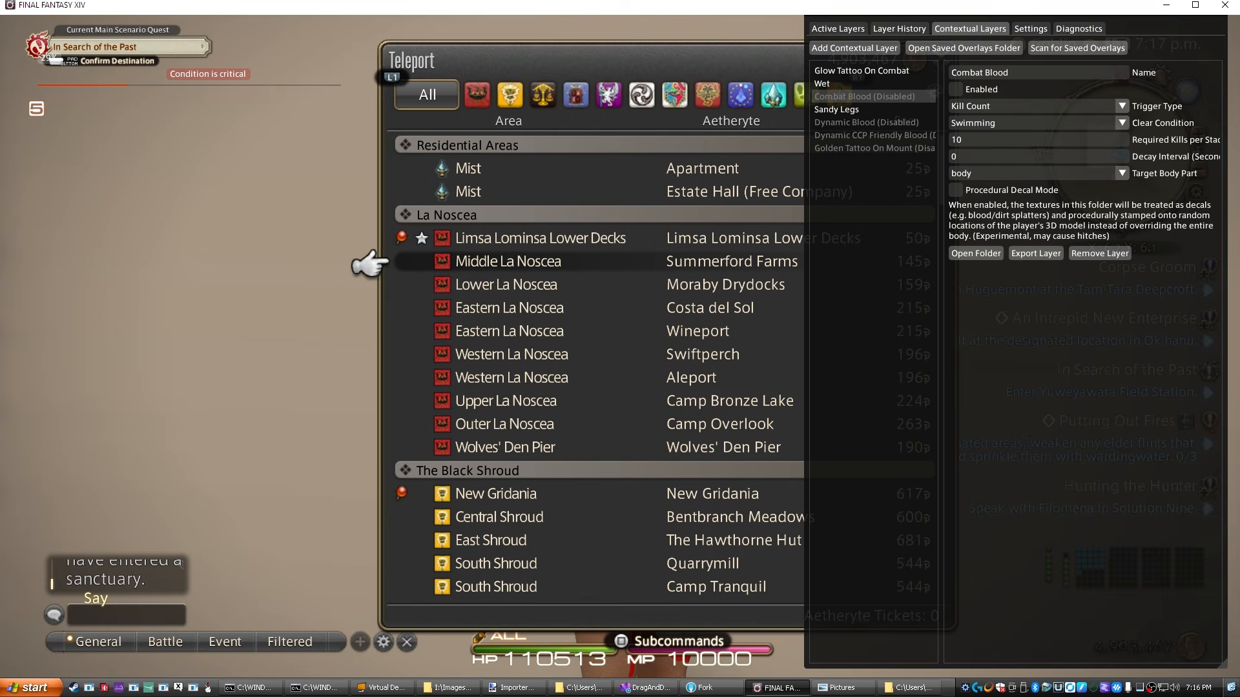
key("Down")
key("Down")
key("Down")
key("Up")
key("Return")
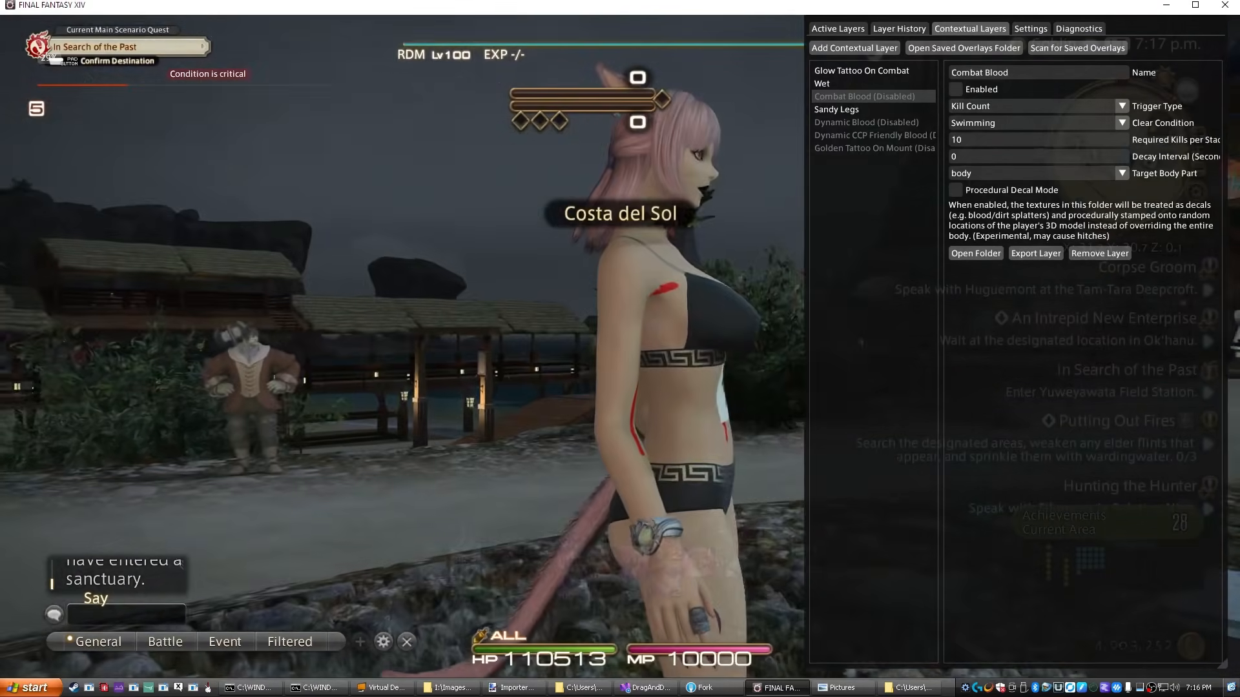
Run the character across the Costa del Sol beach and into the sea, sprinting on the way, until she swims.
key("w")
key("w")
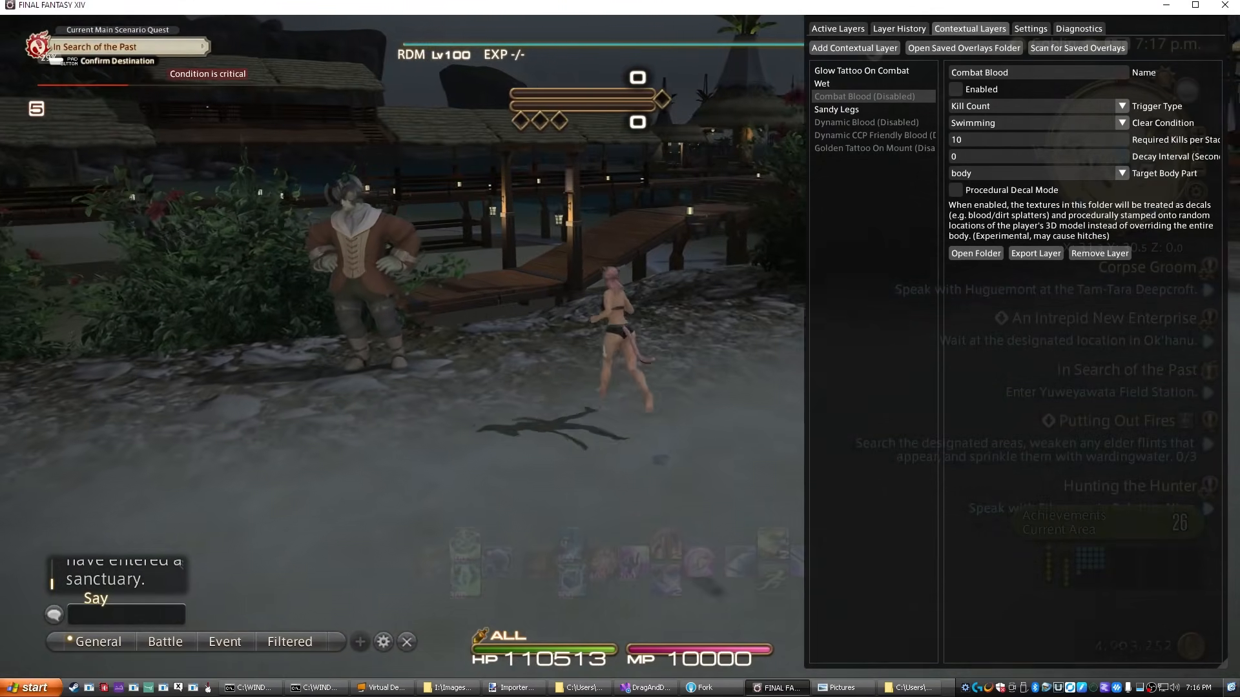
key("w")
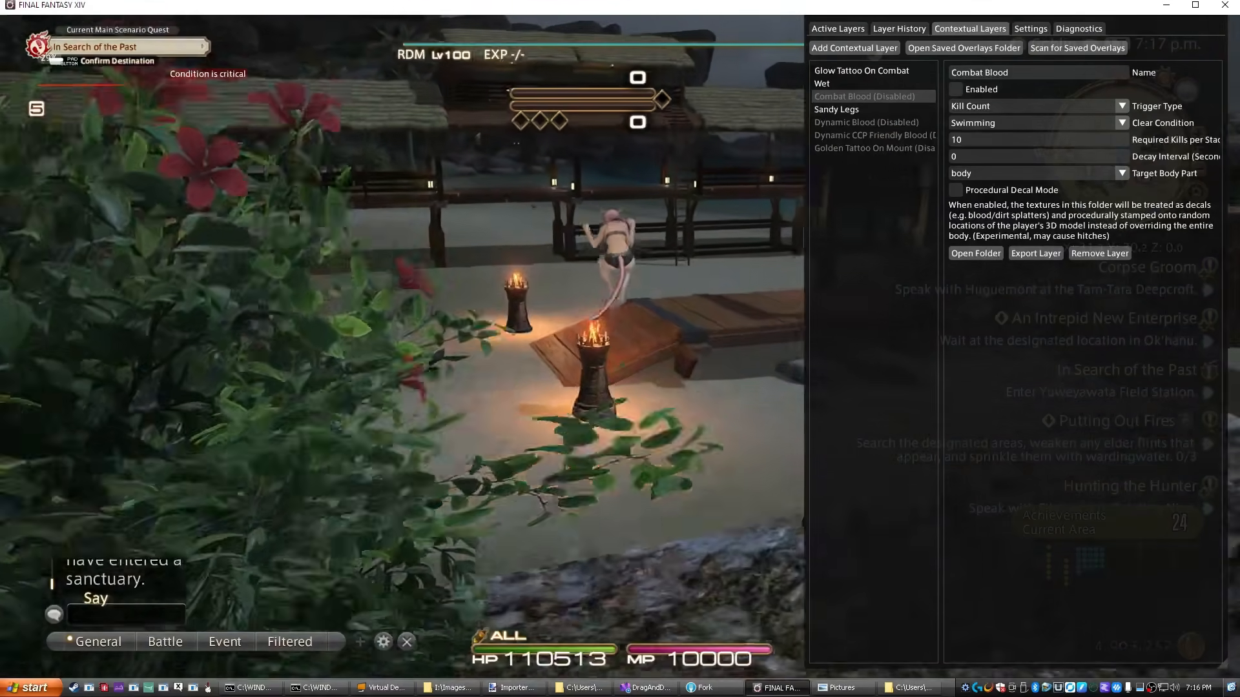
key("w")
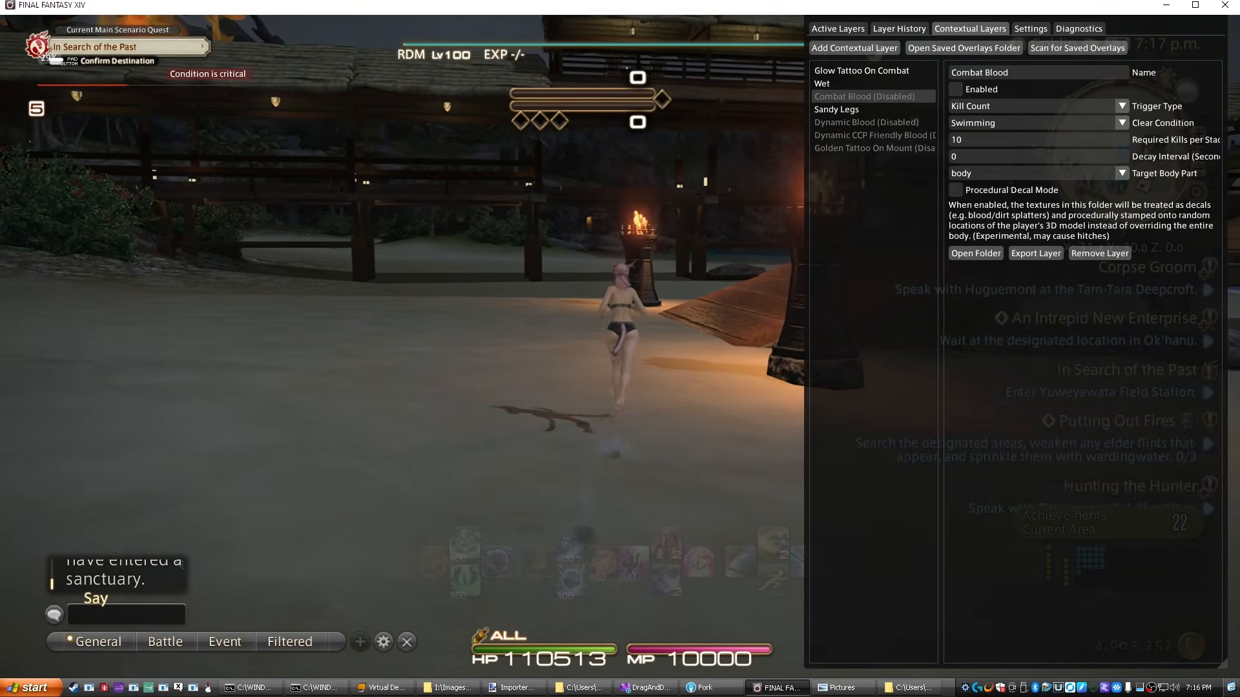
key("w")
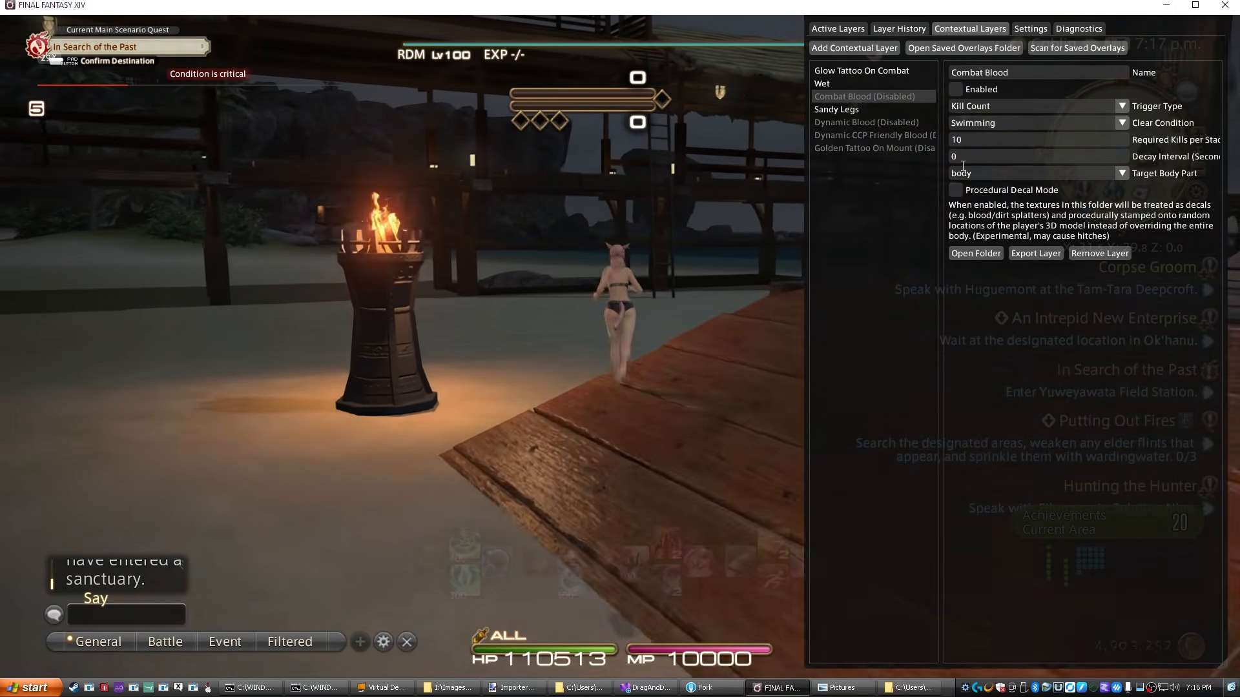
key("w")
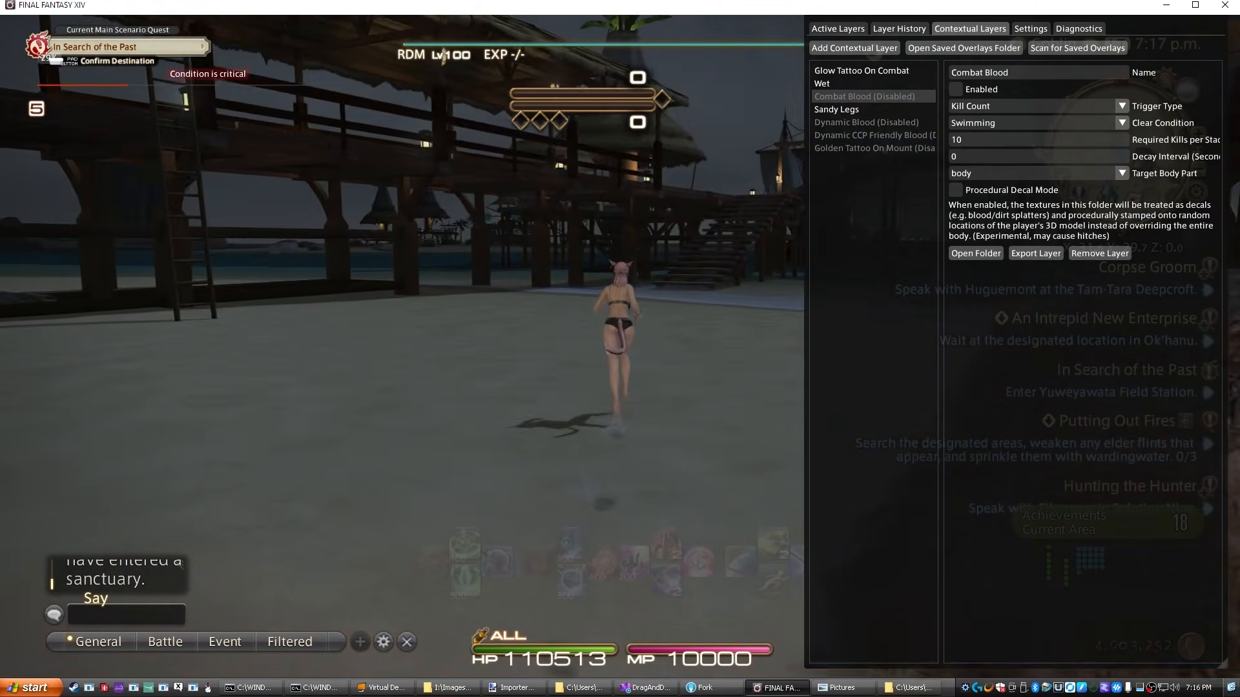
key("w")
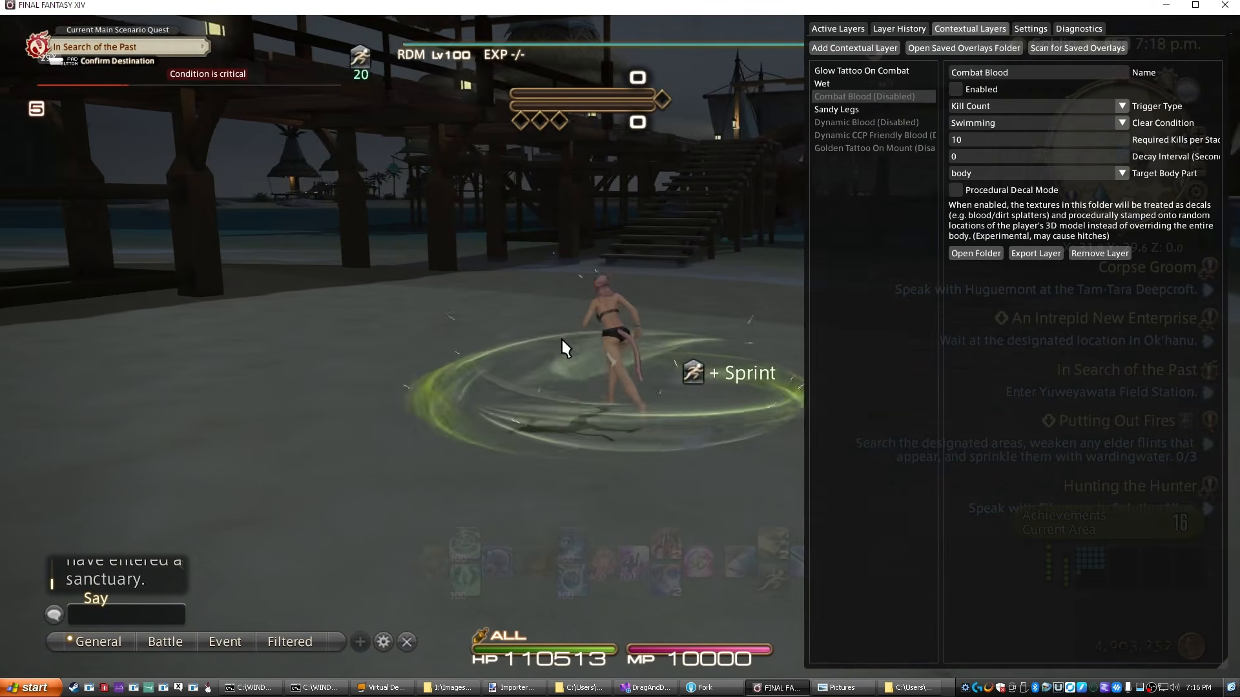
key("w")
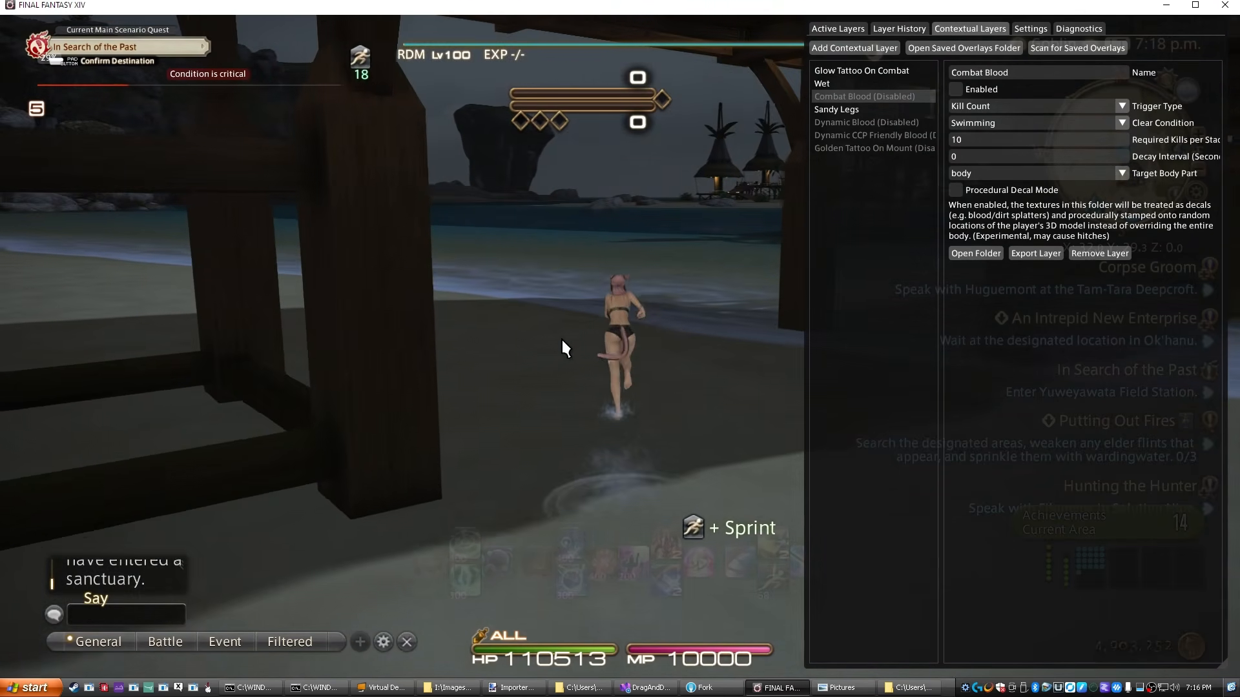
key("w")
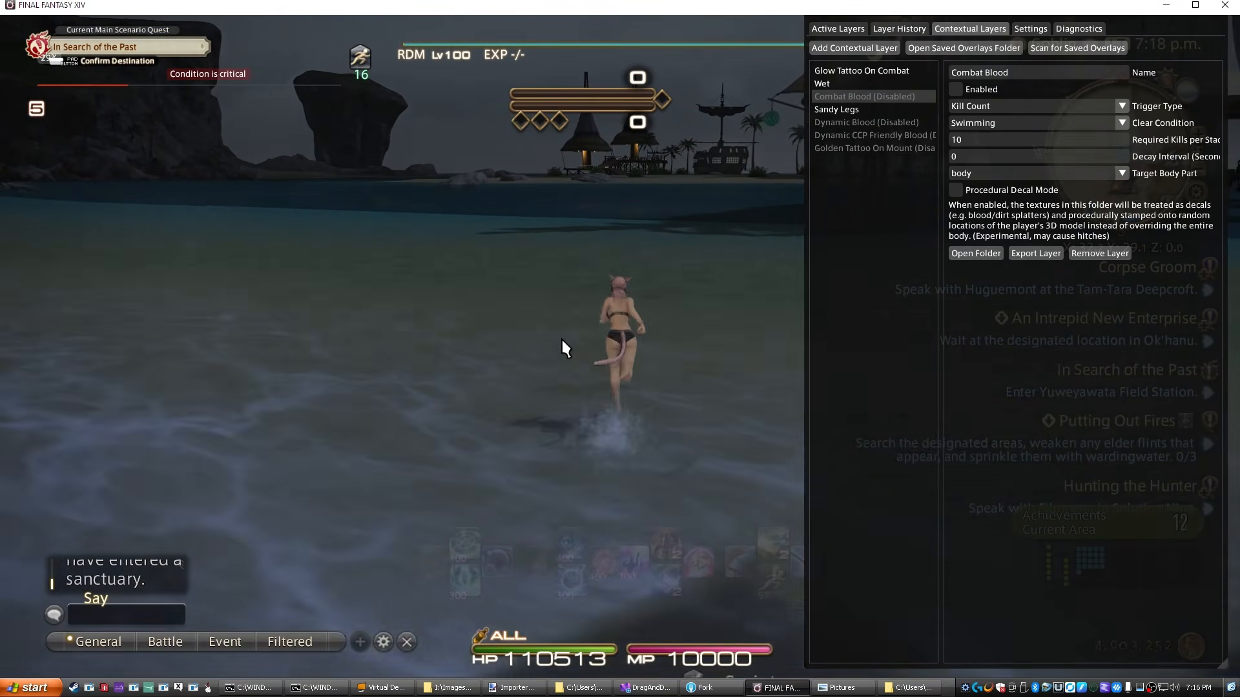
key("w")
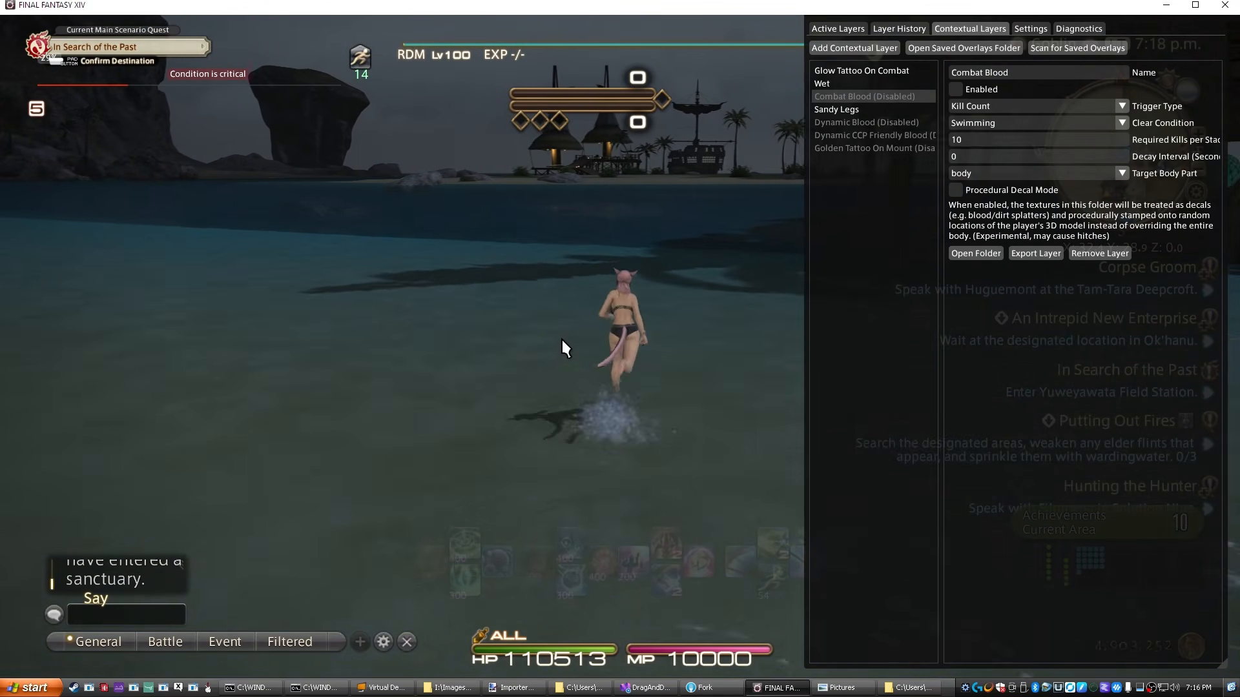
key("w")
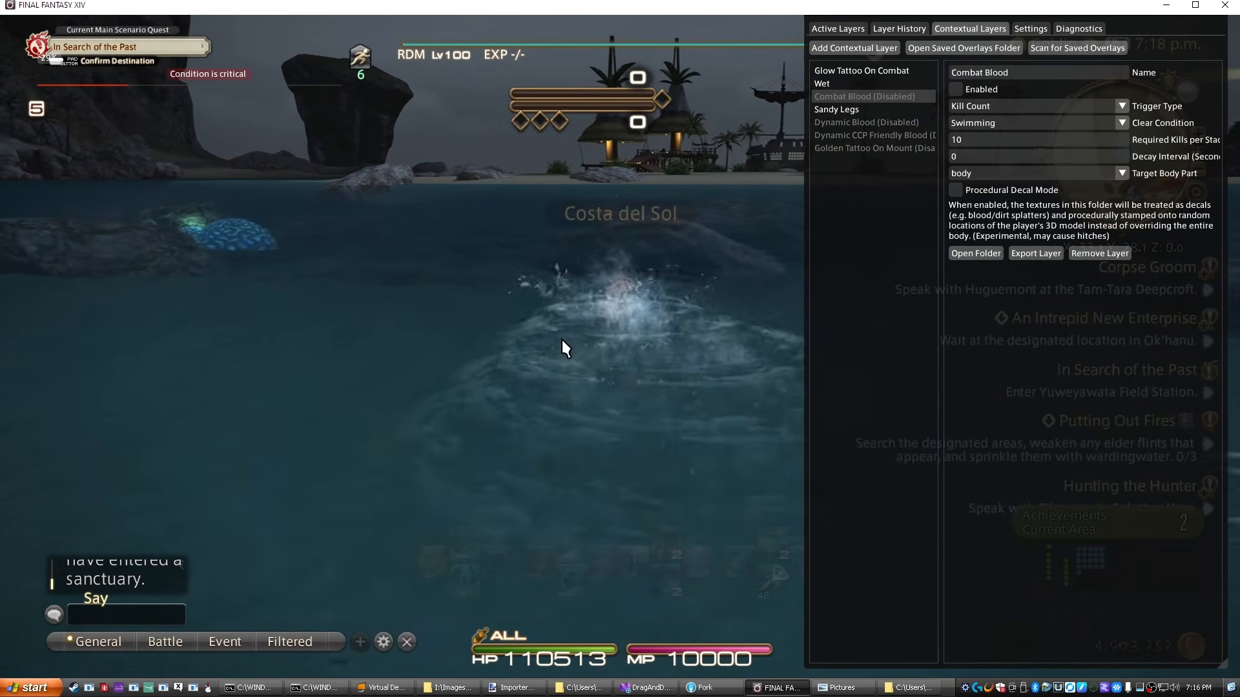
Swim back to the shallows and examine the Wet layer's effect on the character's skin up close.
key("a")
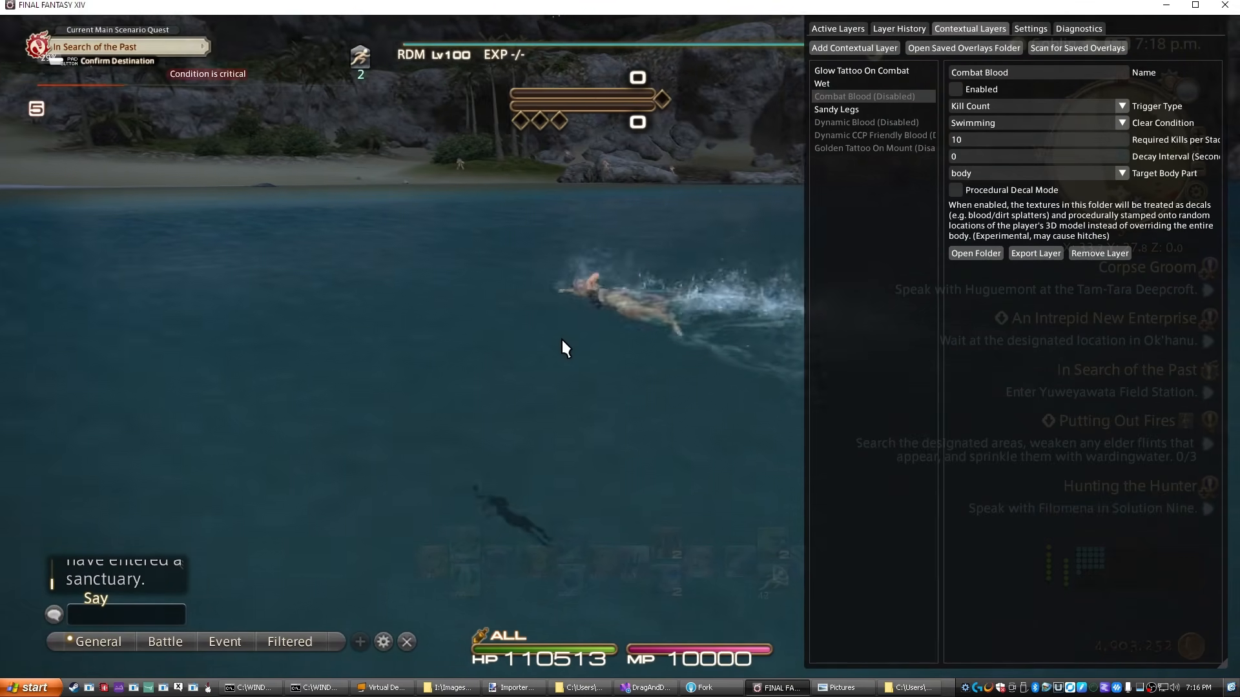
key("w")
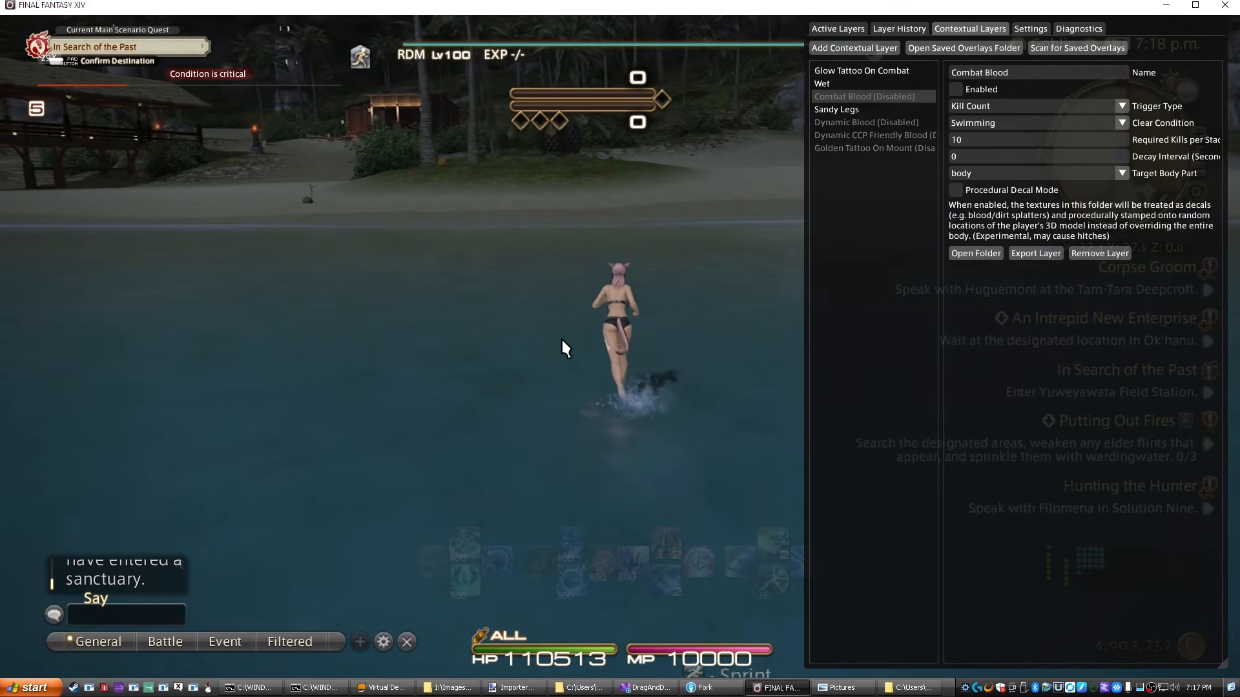
scroll(562, 339, "up", 8)
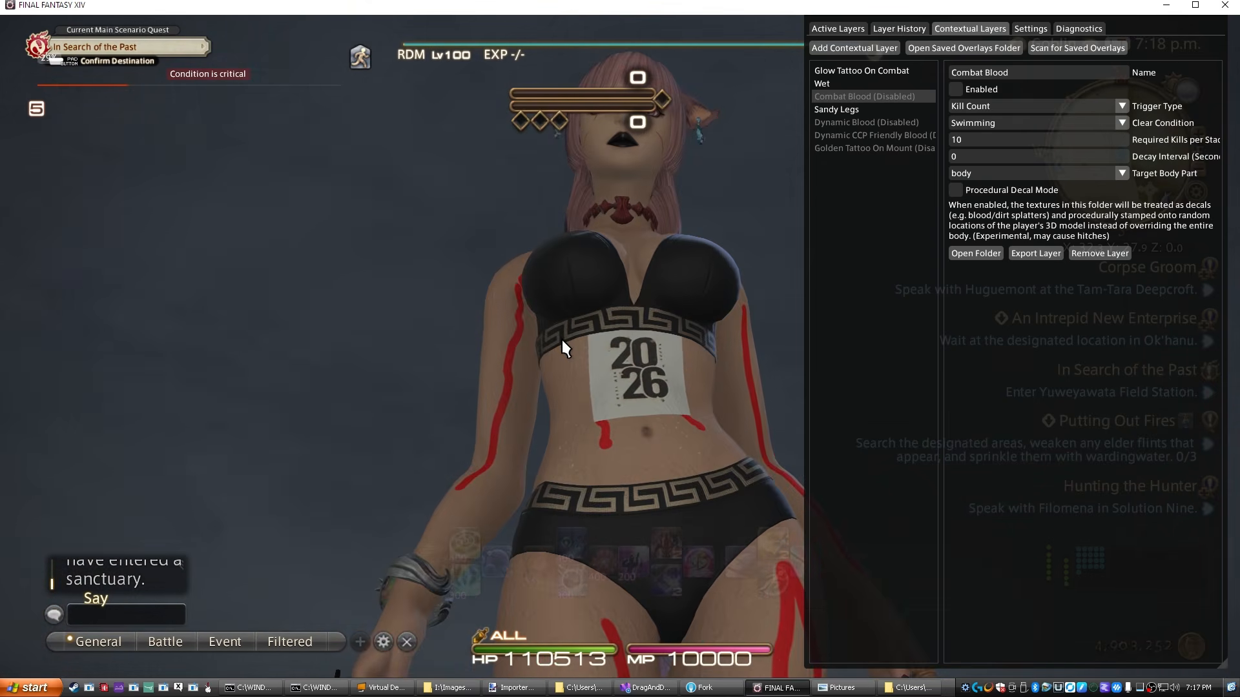
Enter Group Pose with the /gpose command and frame the front of the character's body.
key("Return")
type("/GPOS")
key("BackSpace")
key("BackSpace")
key("BackSpace")
key("BackSpace")
key("BackSpace")
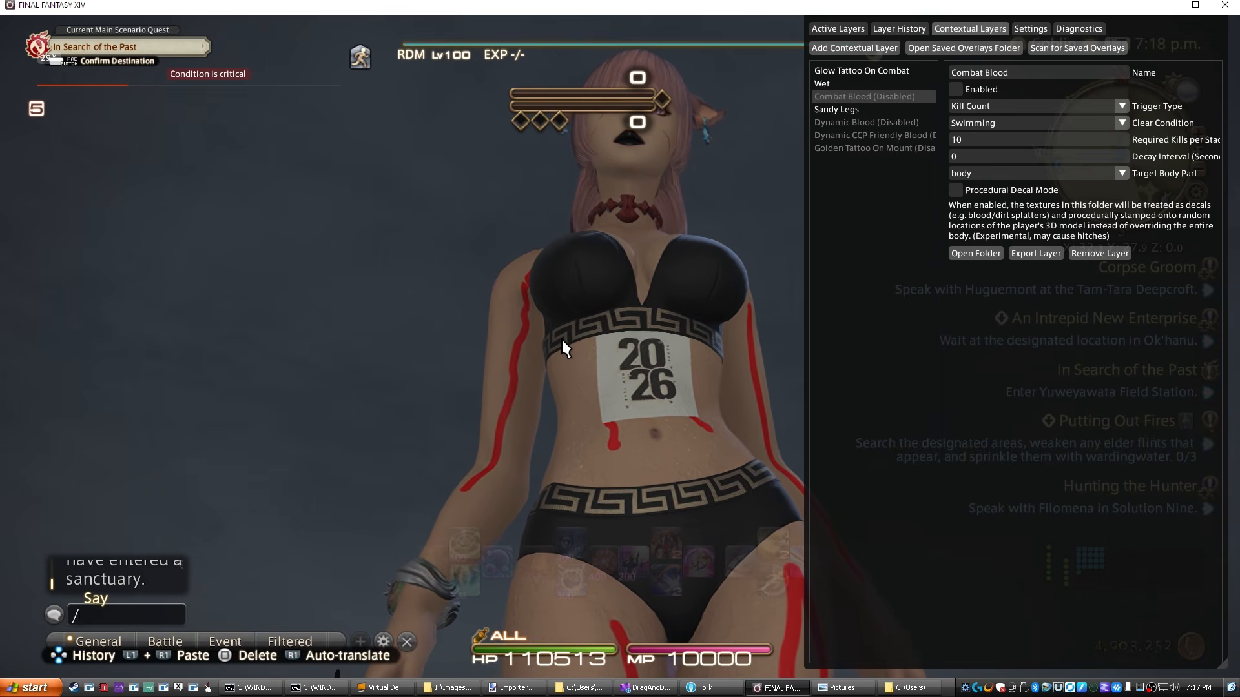
type("/gpose")
key("Return")
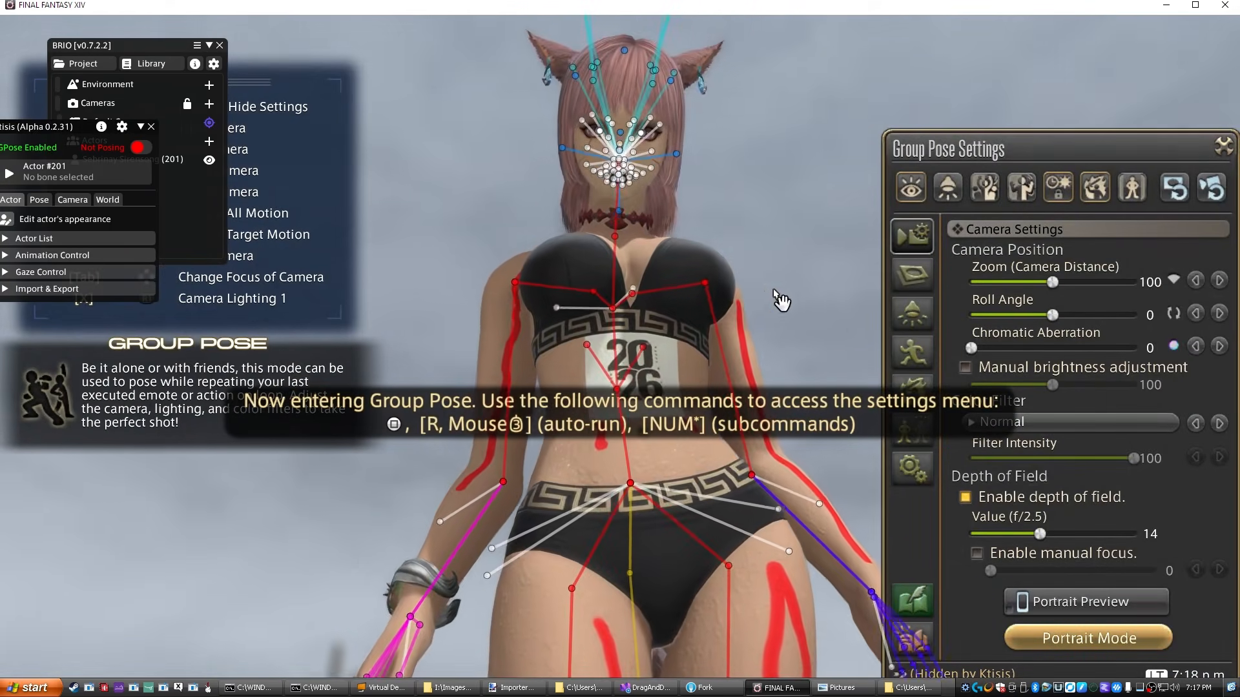
right_click_drag(778, 315, 777, 413)
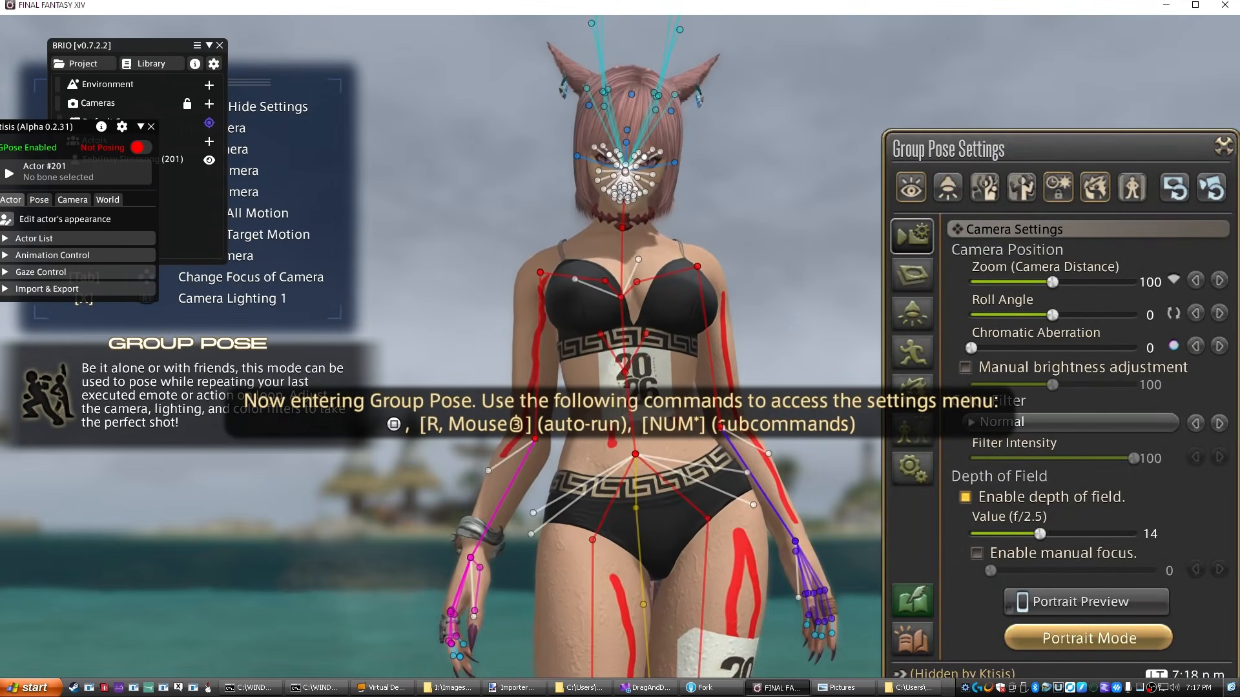
right_click_drag(778, 316, 777, 362)
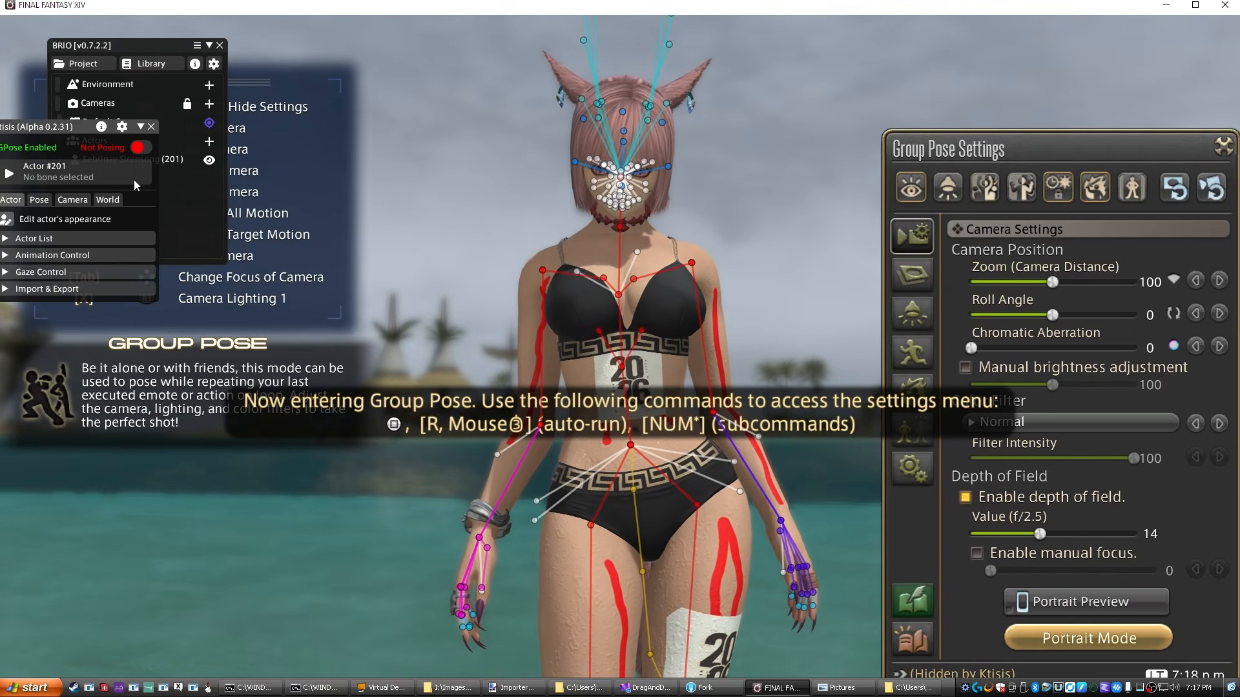
Move the BRIO window clear of the Ktisis window.
left_click_drag(207, 217, 256, 253)
left_click(258, 196)
left_click(258, 196)
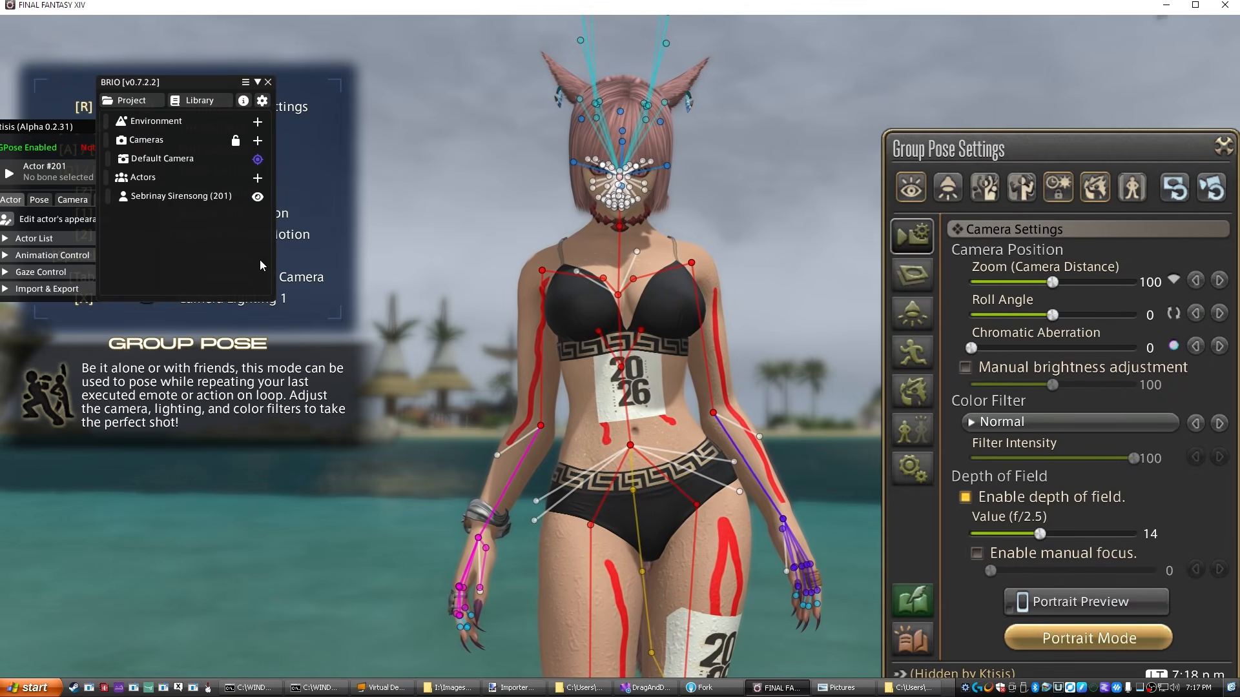
left_click_drag(262, 265, 345, 254)
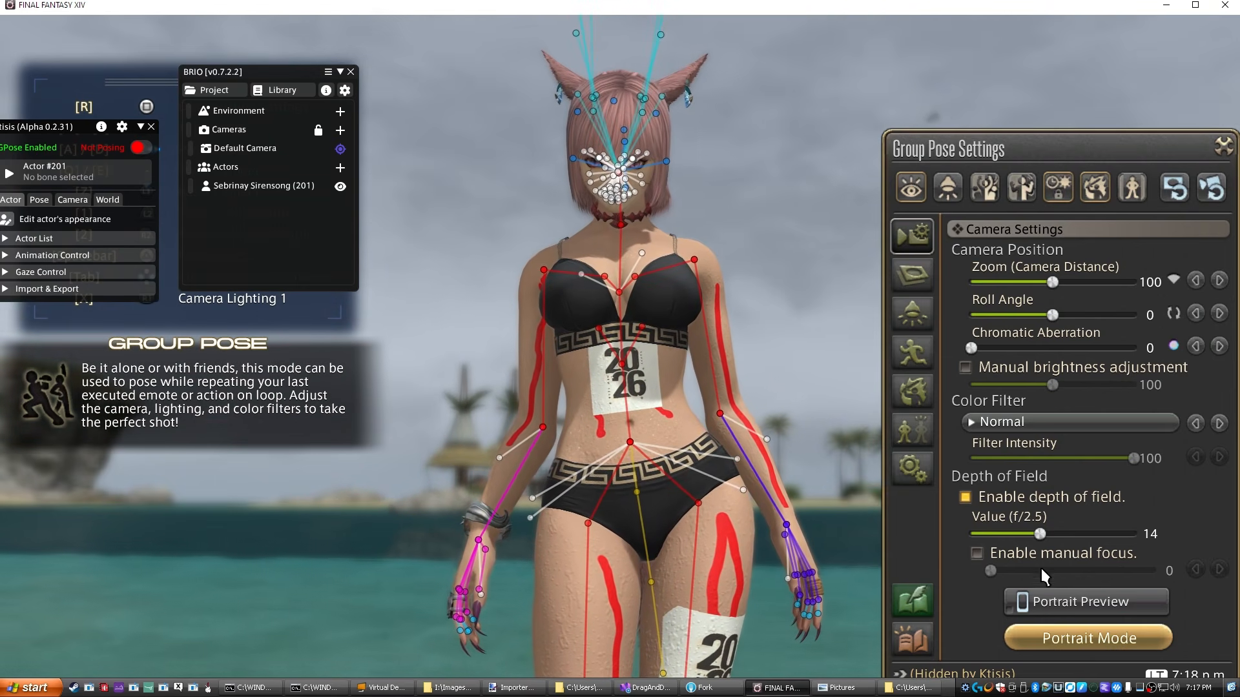
Turn on the first light in the Group Pose lighting settings and examine the character's wet skin up close.
left_click_drag(839, 452, 812, 296)
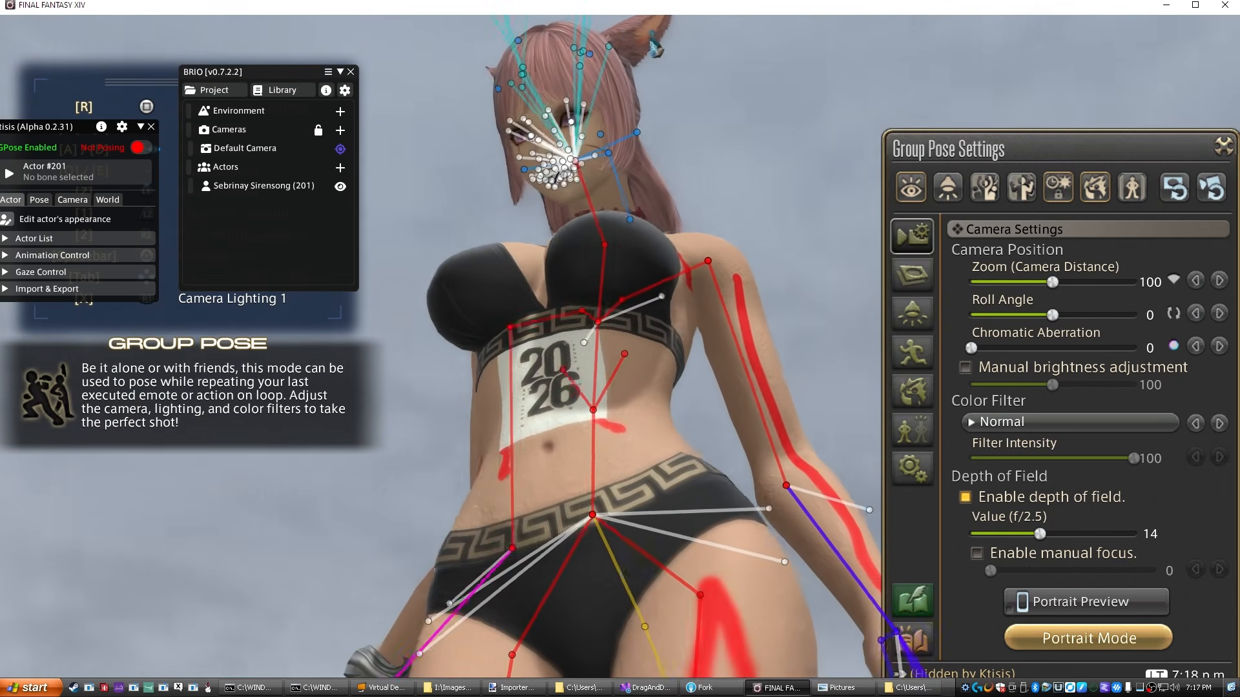
left_click(912, 313)
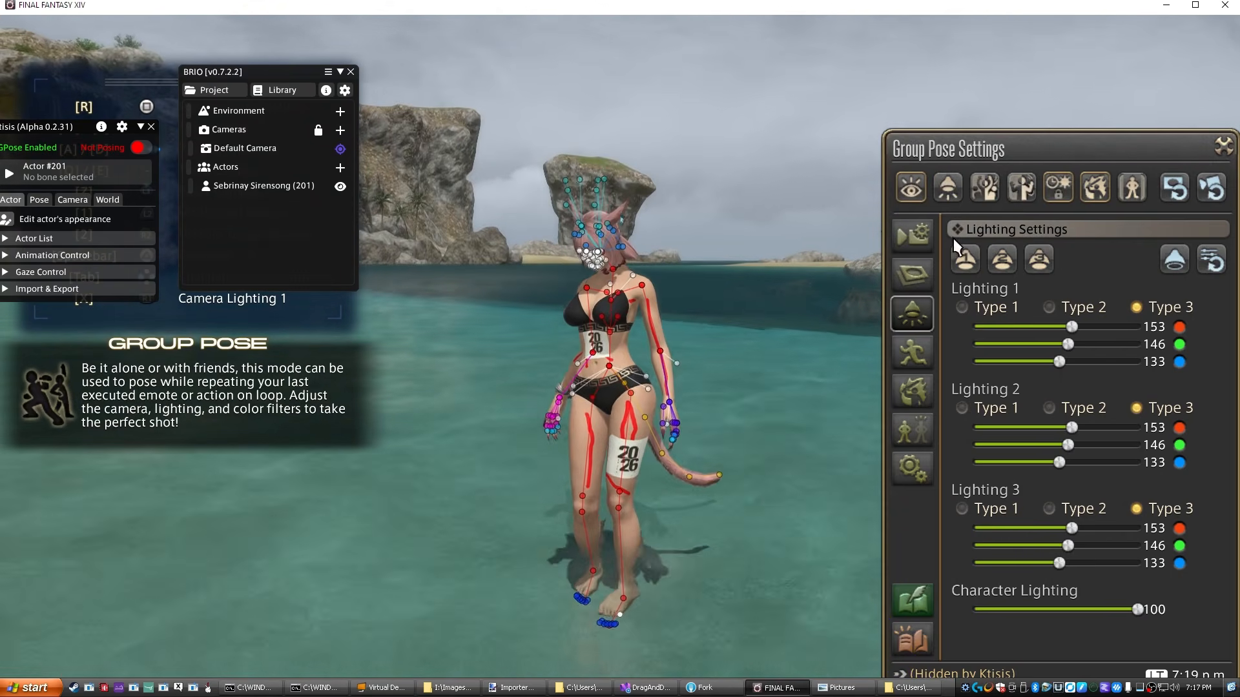
left_click(965, 258)
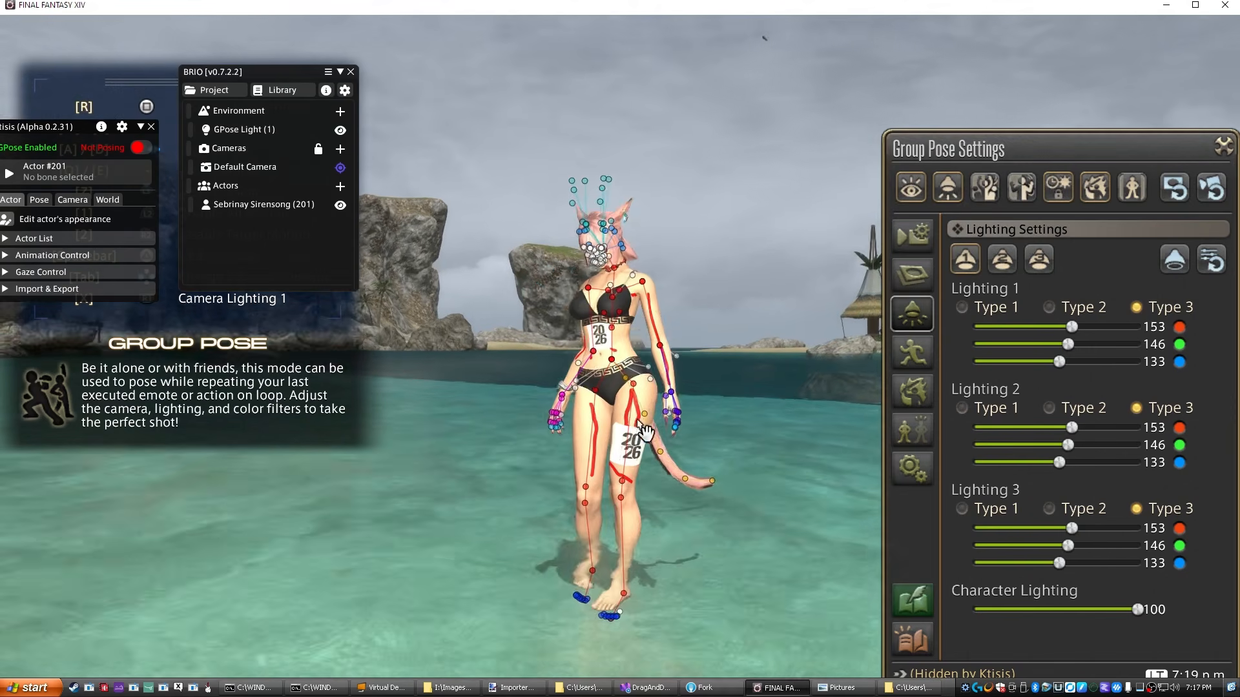
scroll(638, 420, "up", 5)
right_click_drag(638, 421, 729, 349)
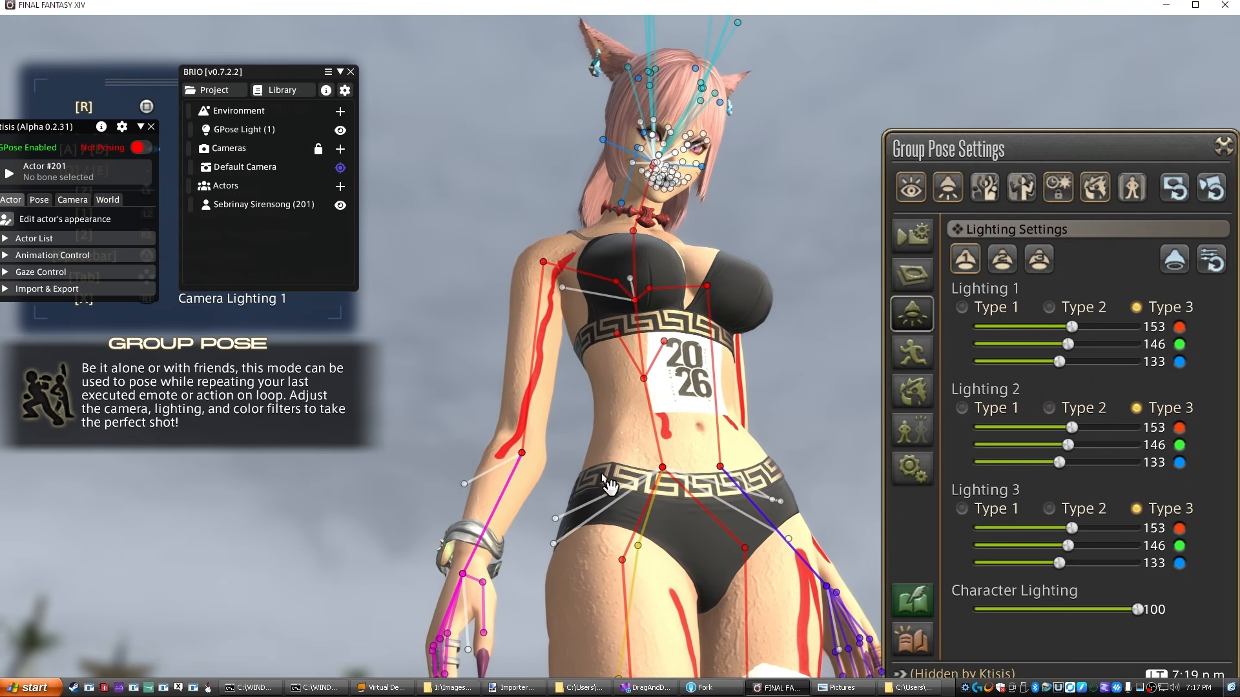
Leave Group Pose, select the Dynamic Blood contextual layer to show its settings, and view the character up close.
key("Escape")
left_click(562, 362)
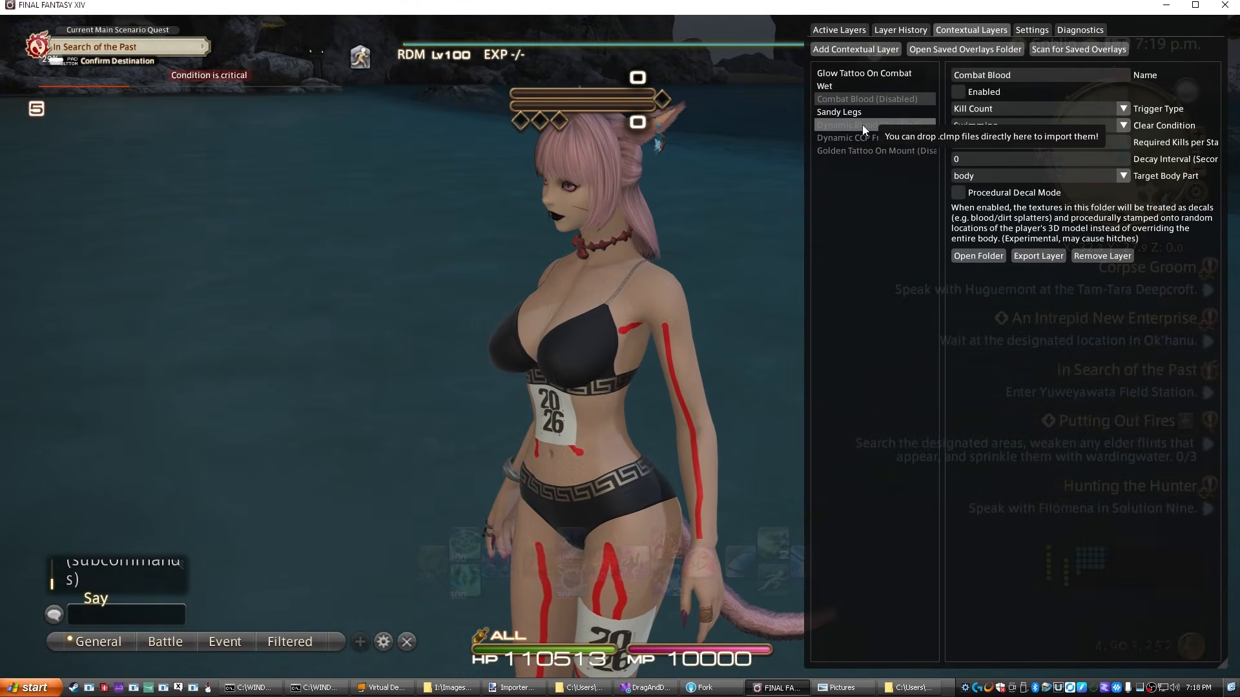
left_click(862, 126)
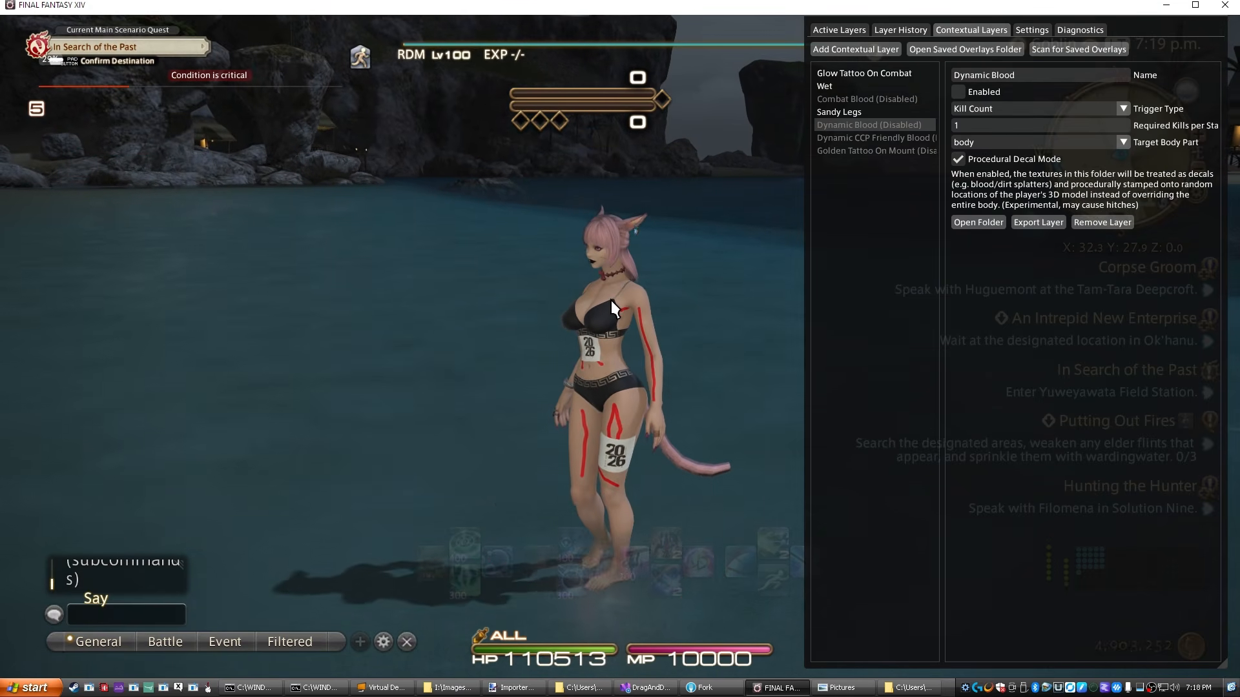
left_click_drag(617, 302, 653, 300)
scroll(653, 300, "up", 3)
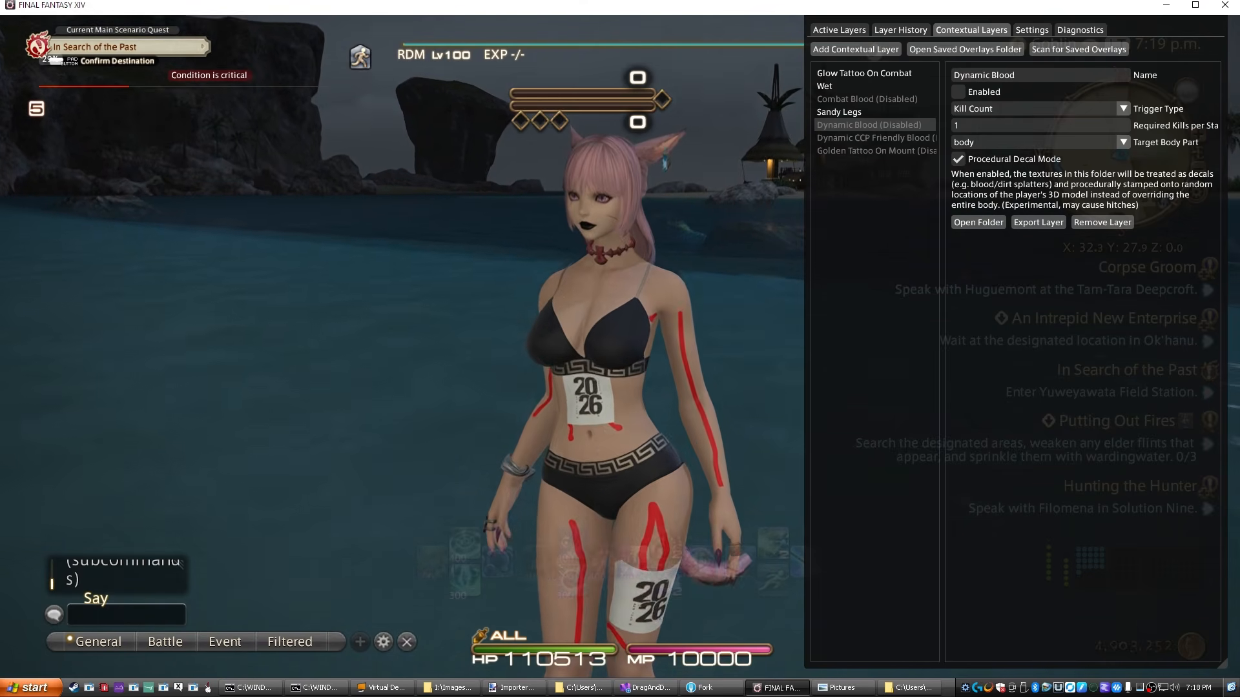
View the whole character and enable the Dynamic Blood contextual layer.
left_click_drag(559, 309, 563, 301)
scroll(563, 301, "down", 3)
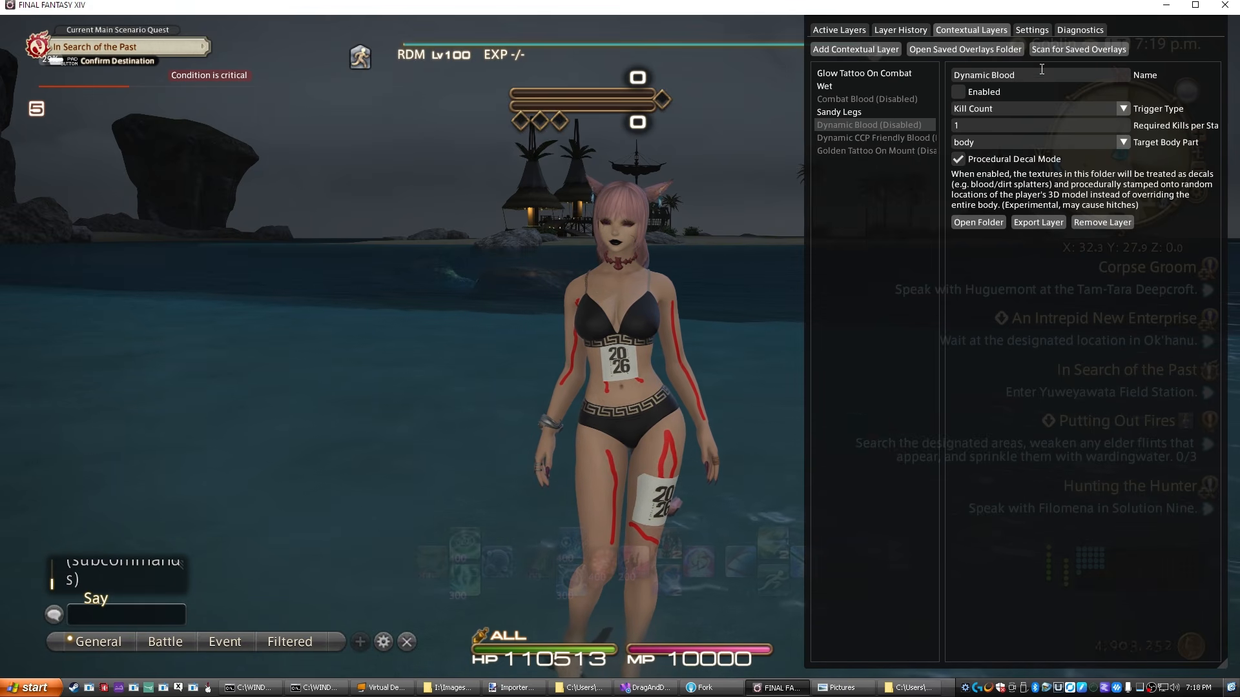
left_click(958, 92)
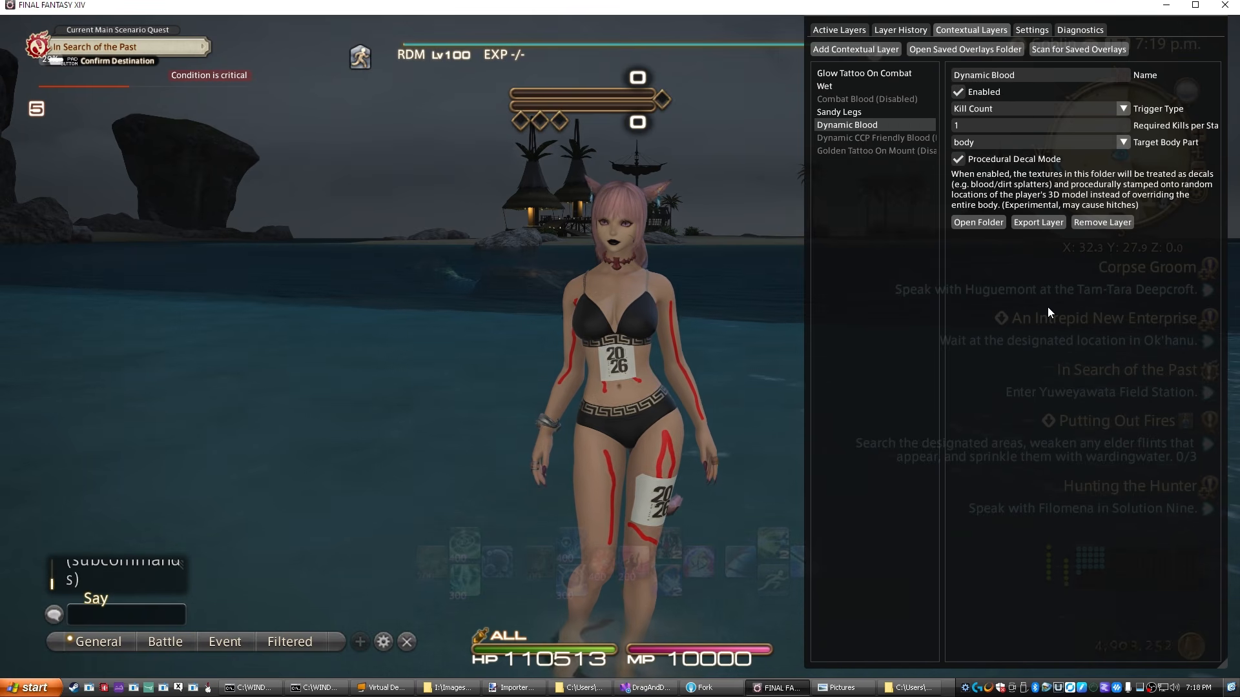
Draw the weapon, run ashore and target enemies to trigger the blood layer with kills.
key("z")
key("w")
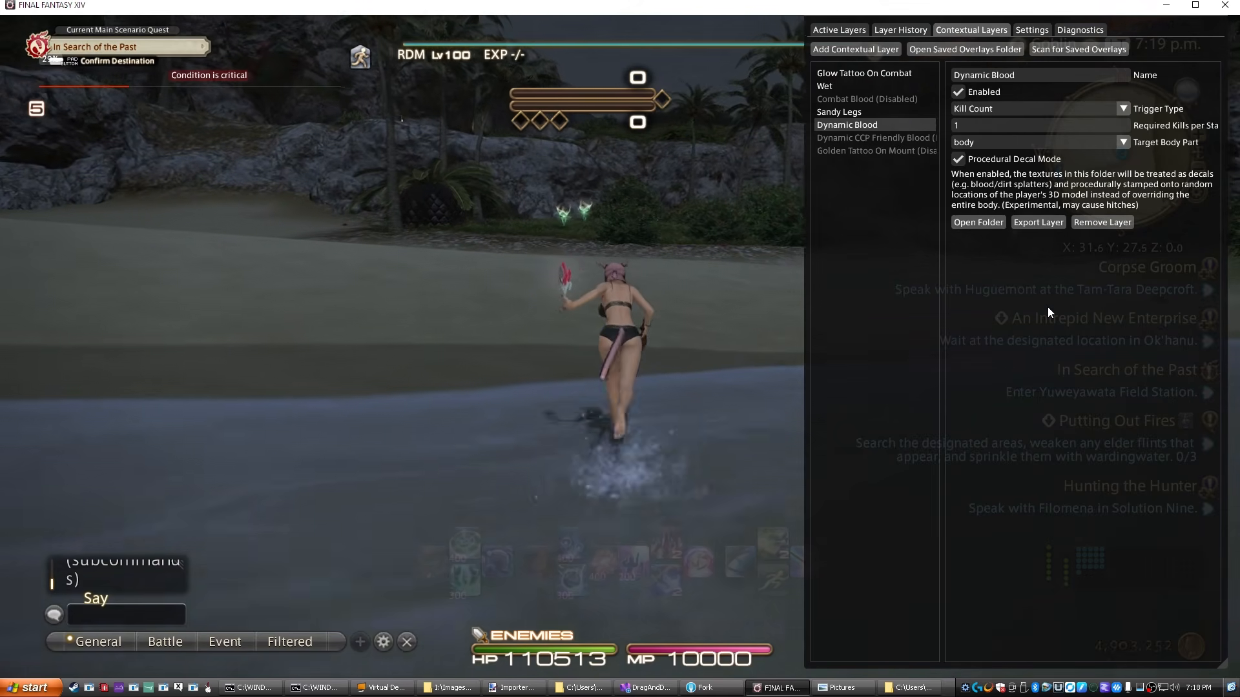
key("Tab")
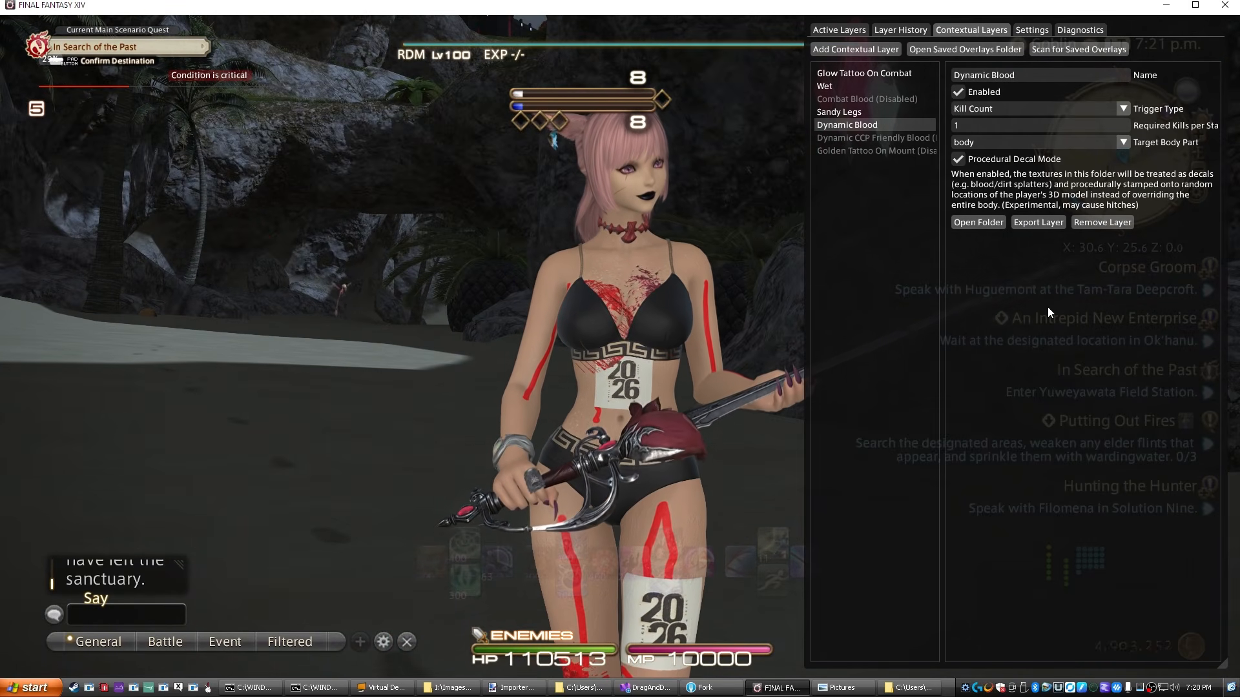
Show the active layers, apply the XBound + Arm Line texture from the Demo 2 folder to the character's body, and view it from behind.
left_click(835, 33)
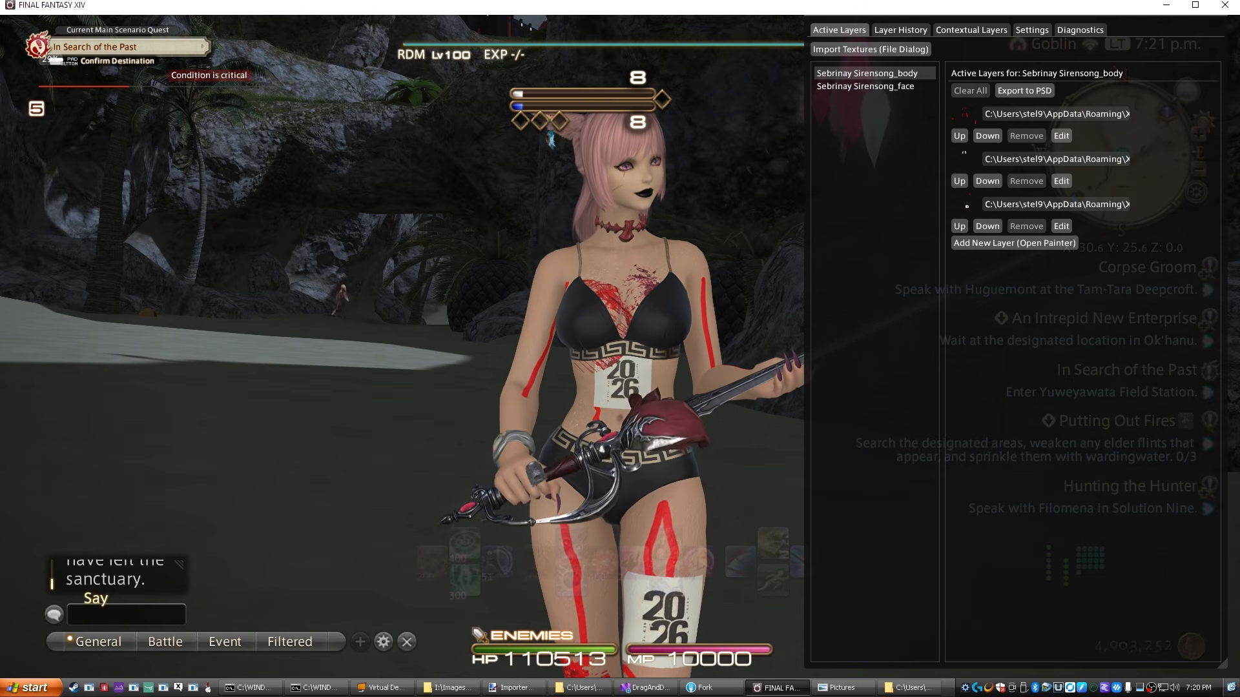
left_click(572, 691)
left_click(326, 512)
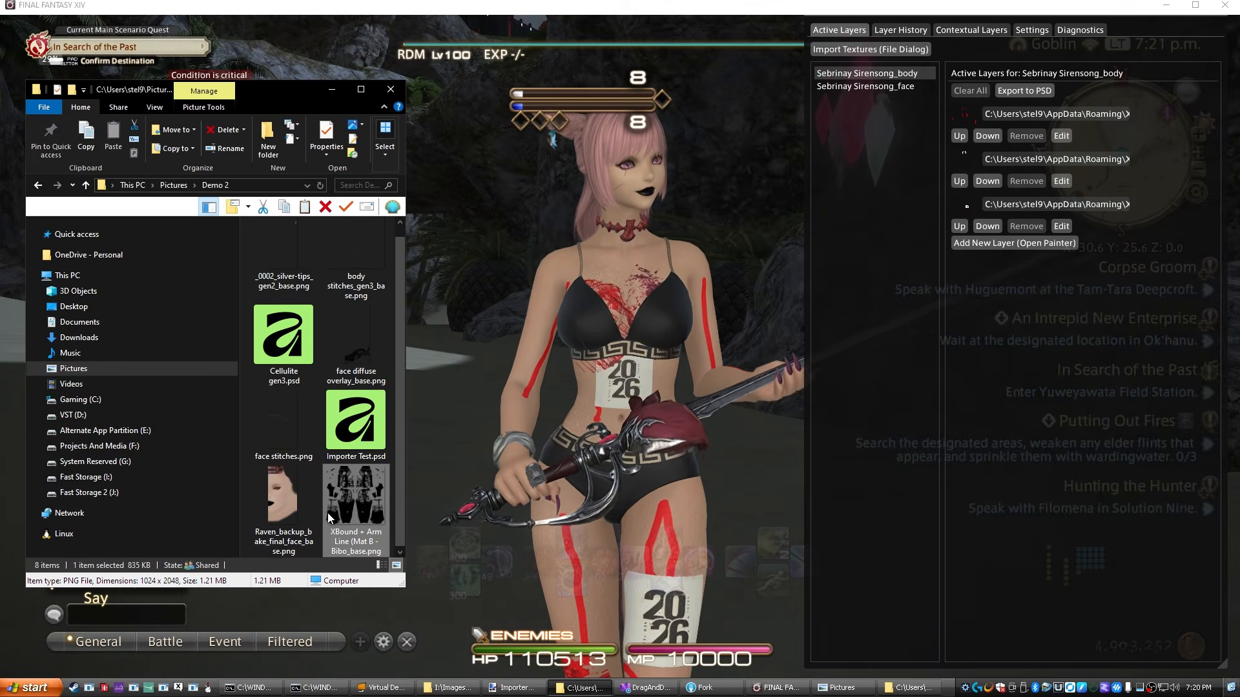
left_click_drag(347, 517, 595, 397)
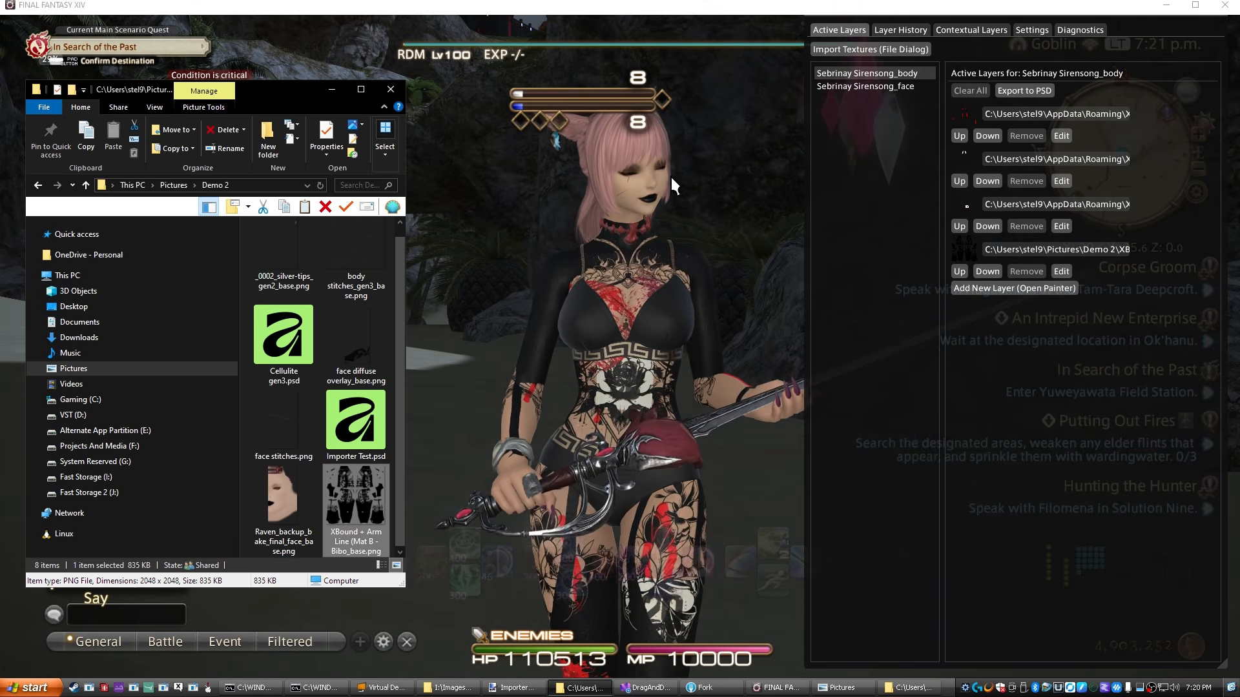
left_click_drag(614, 321, 910, 321)
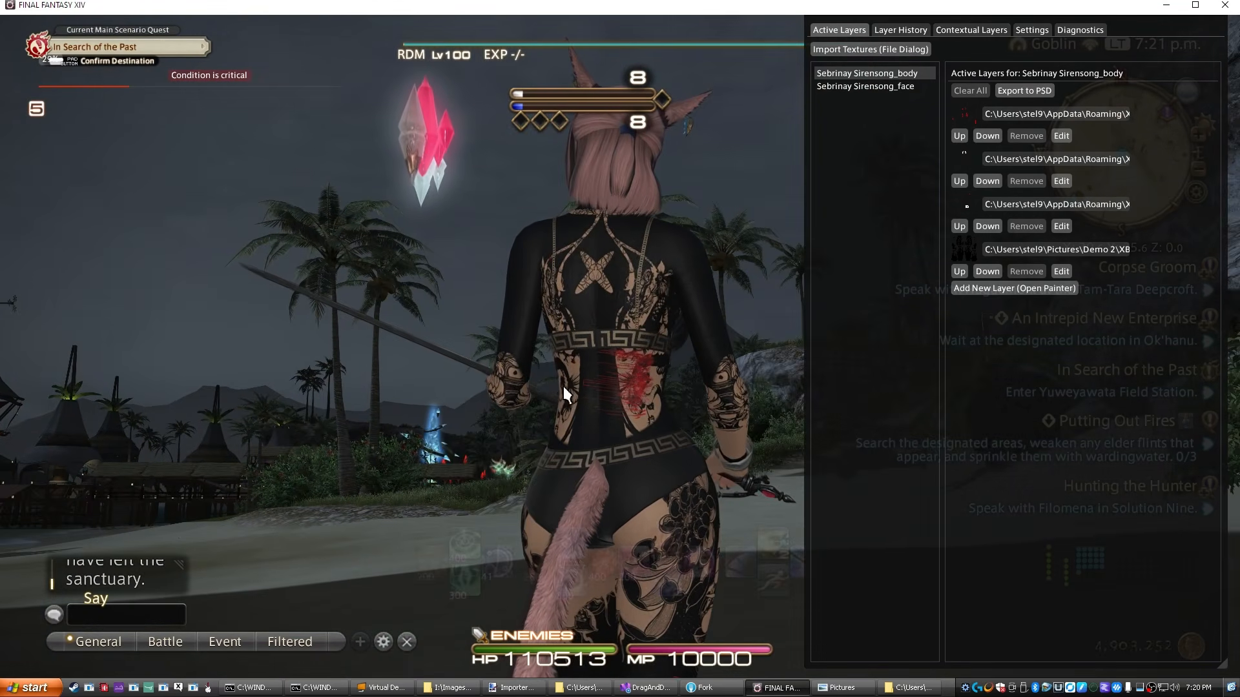
left_click_drag(678, 363, 581, 363)
scroll(678, 362, "down", 6)
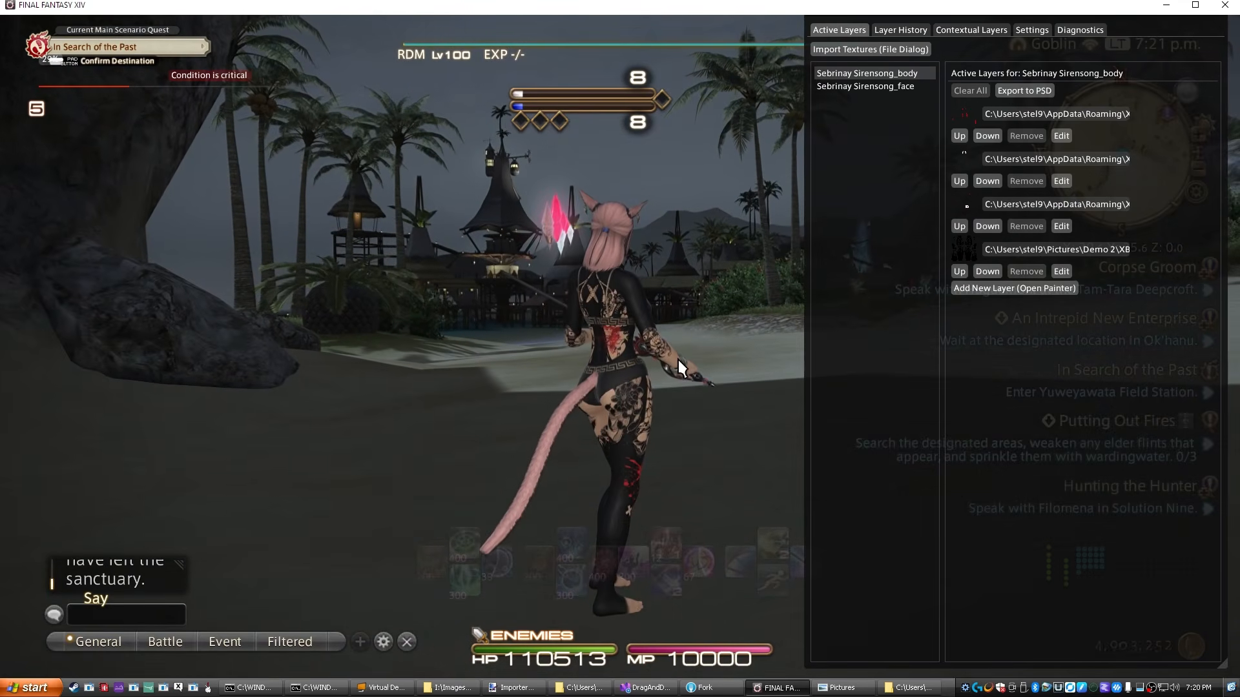
Sprint across the beach into the sea and swim around to wash the blood off the character.
key("w")
scroll(678, 359, "down", 4)
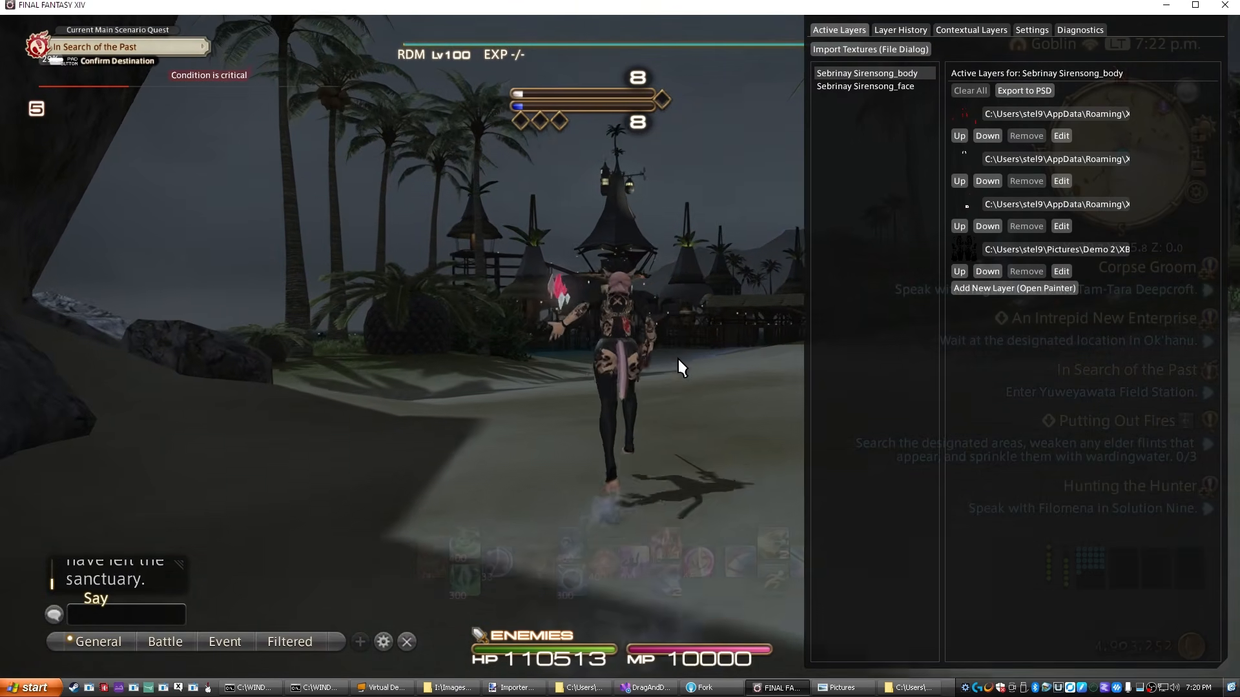
key("a")
key("0")
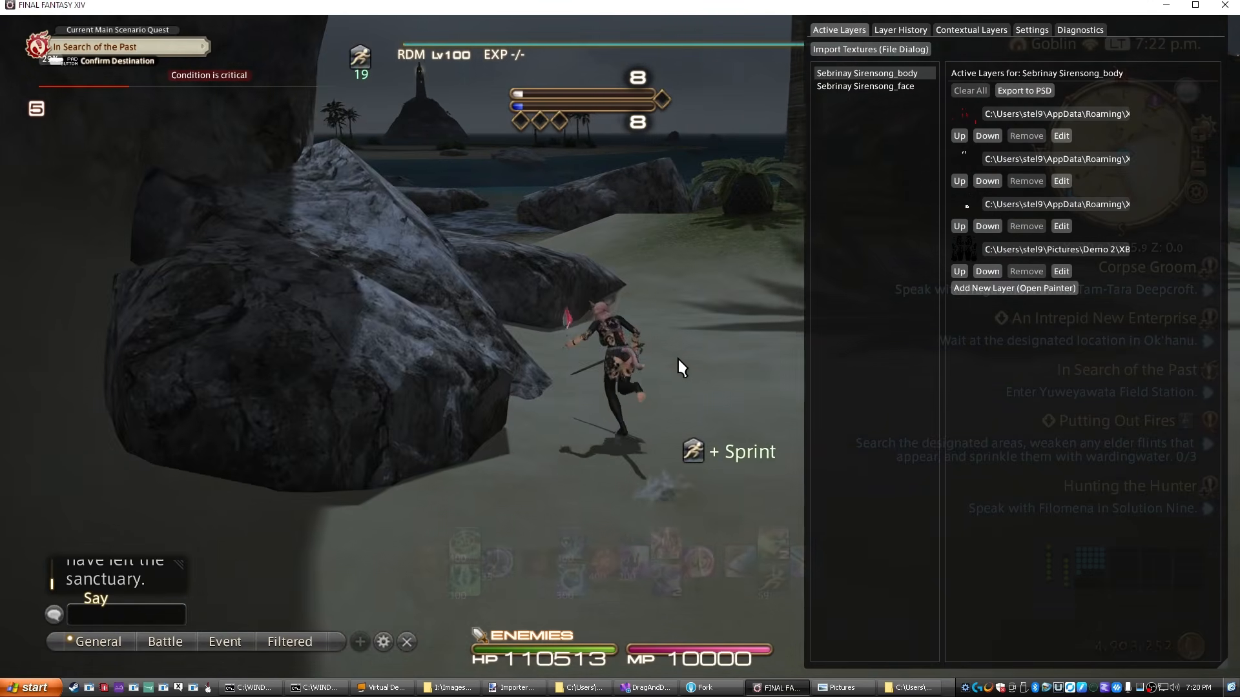
key("w")
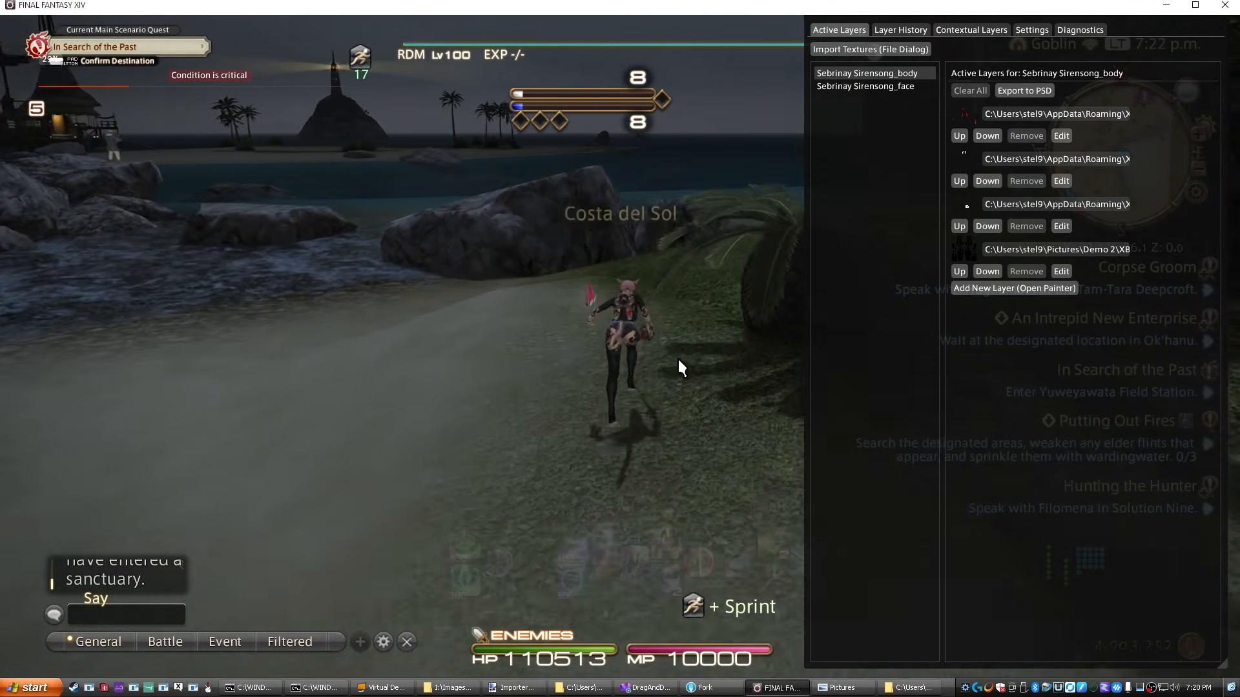
key("w")
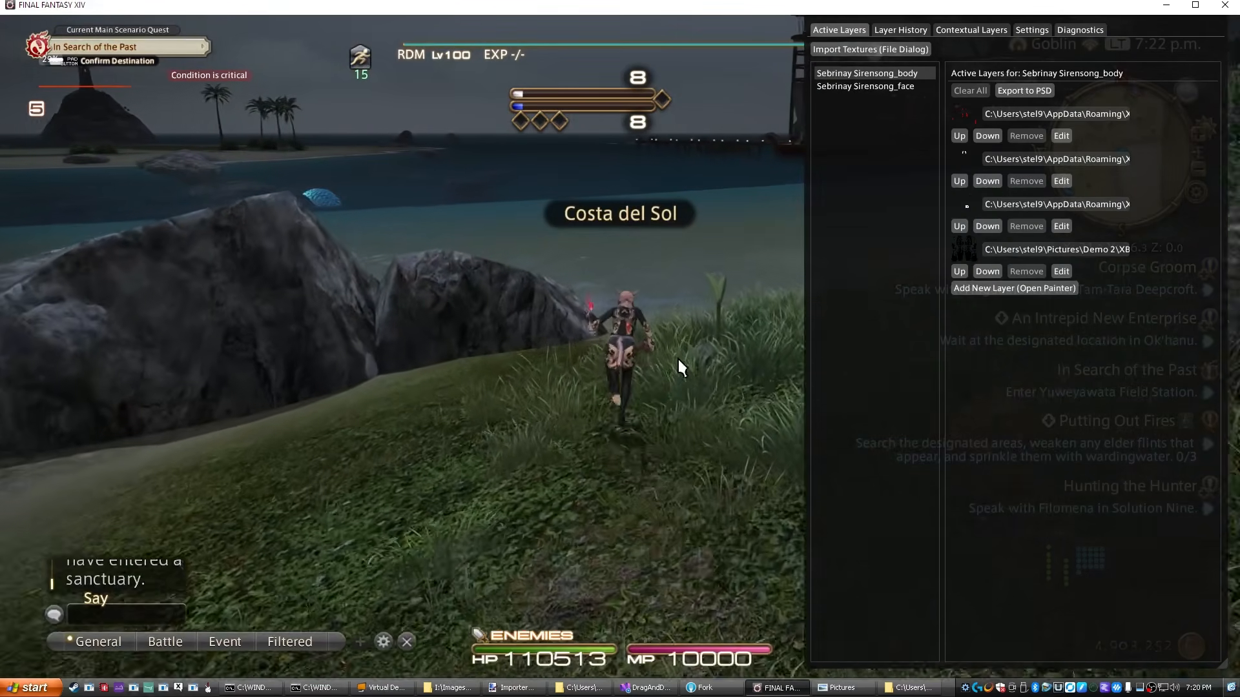
key("w")
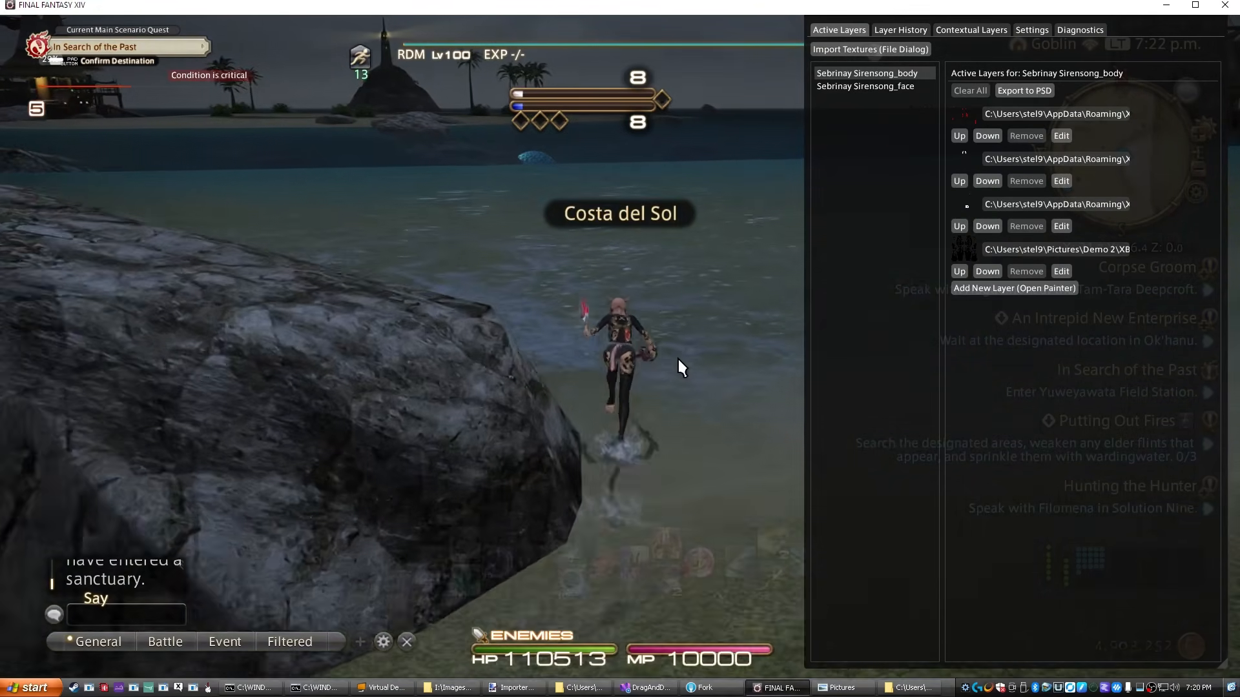
key("w")
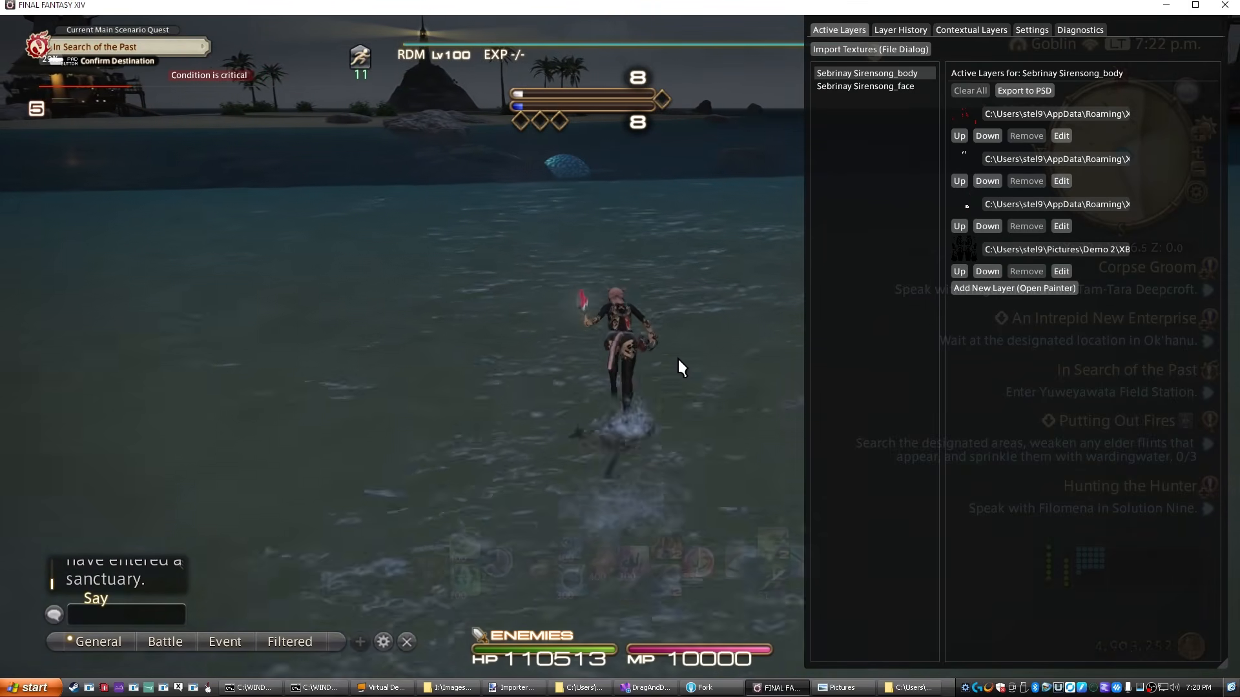
key("w")
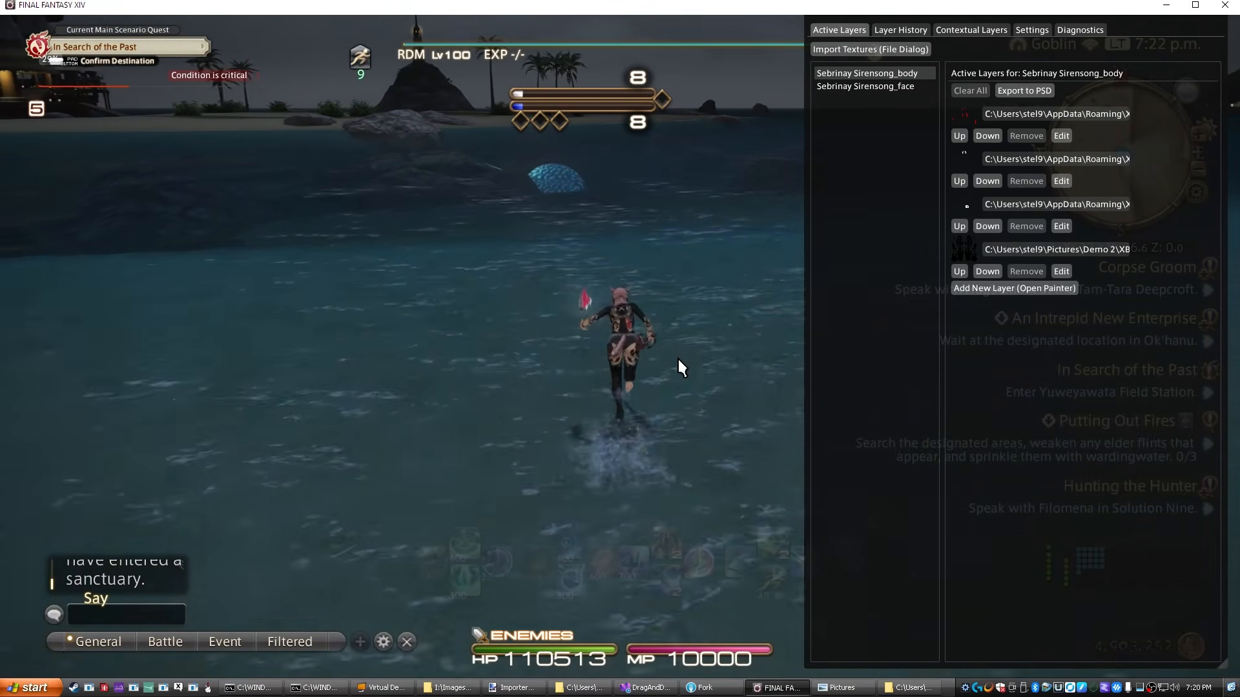
key("w")
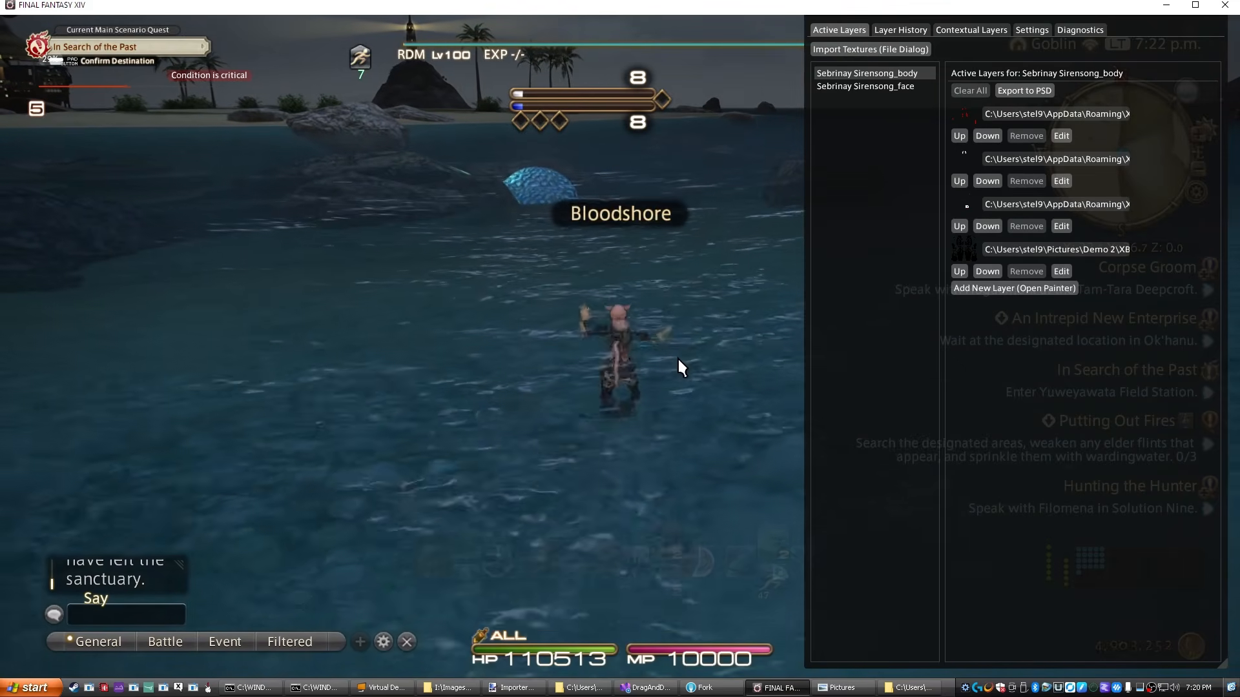
key("w")
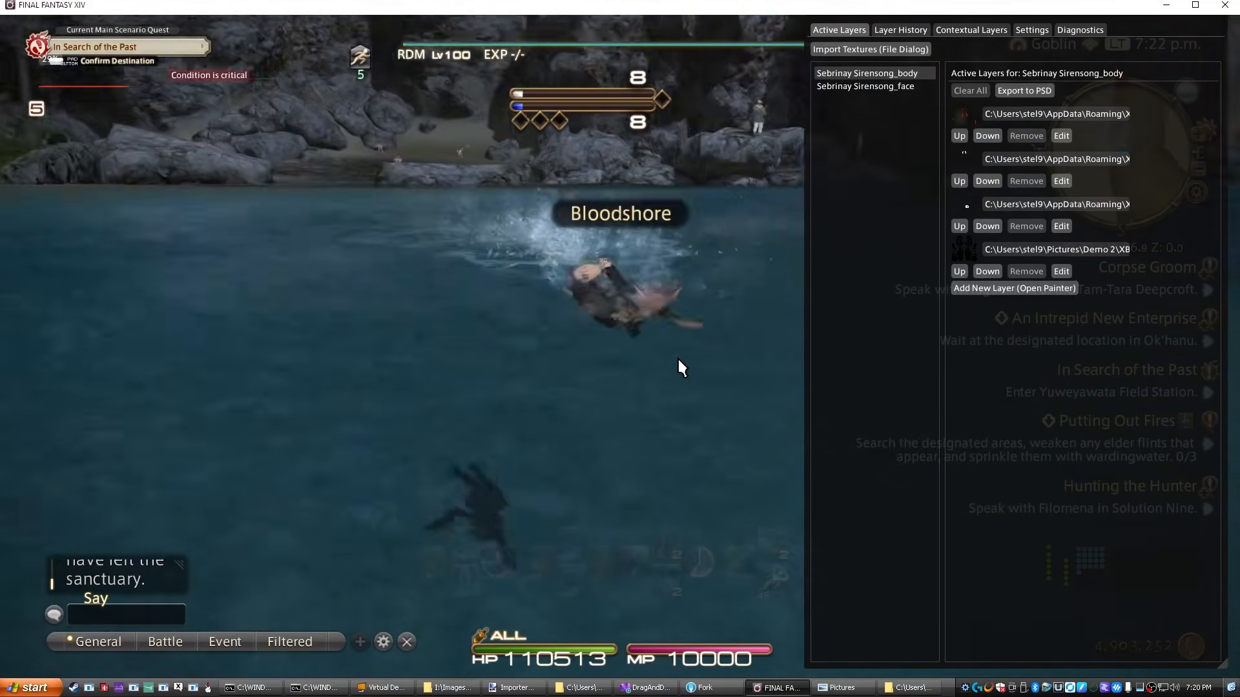
key("w")
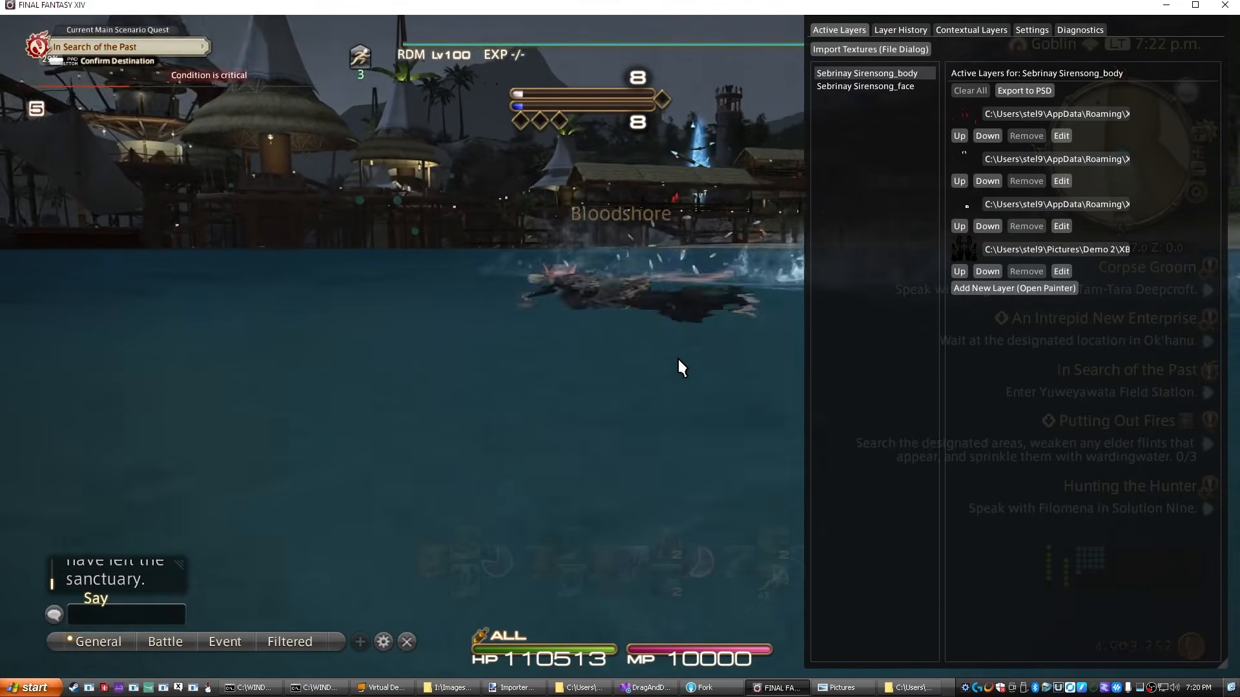
key("w")
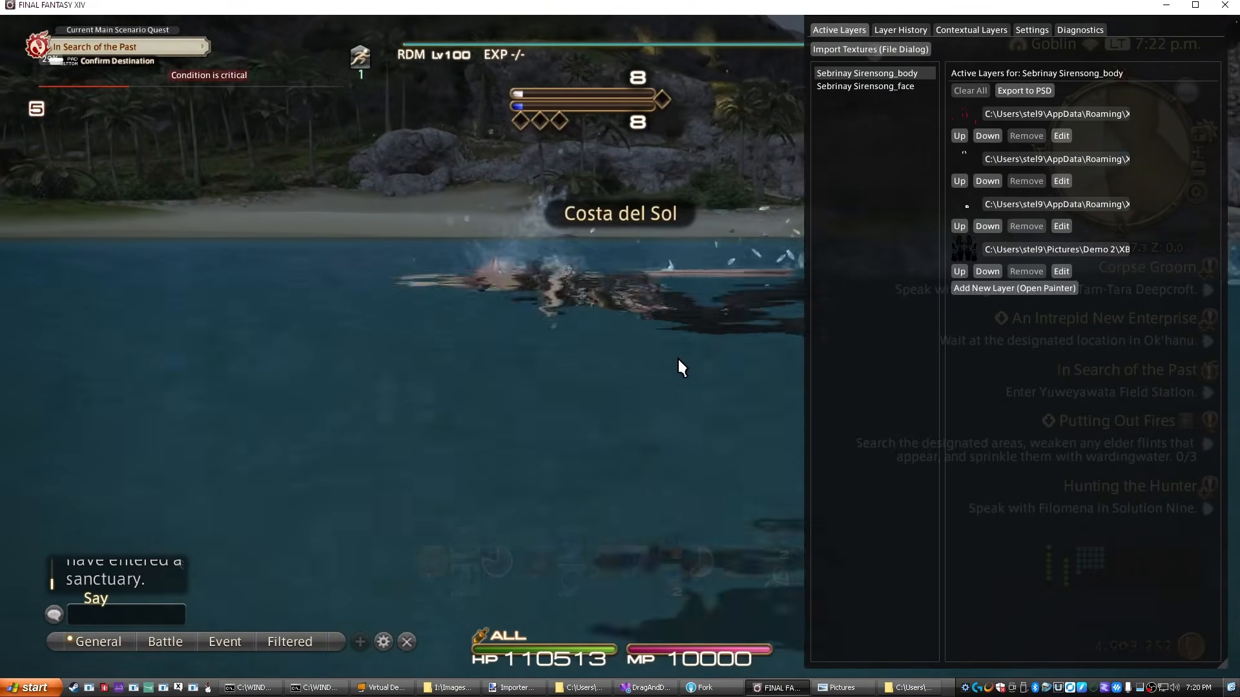
key("w")
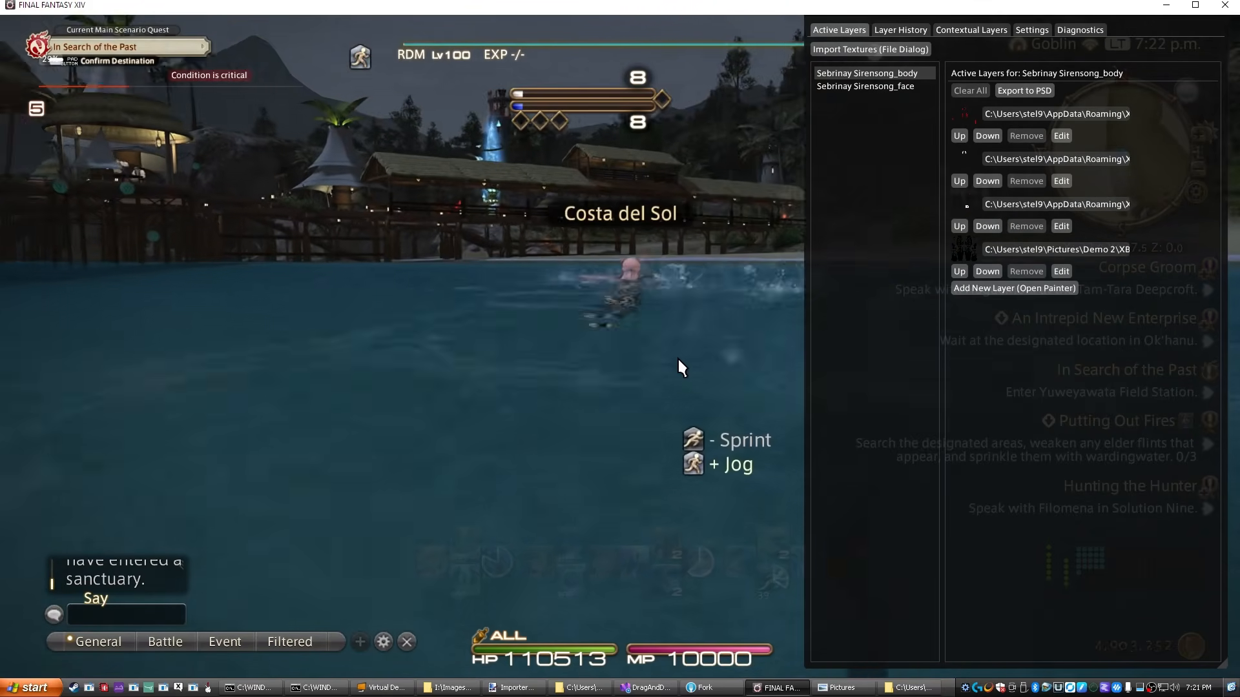
scroll(678, 359, "up", 8)
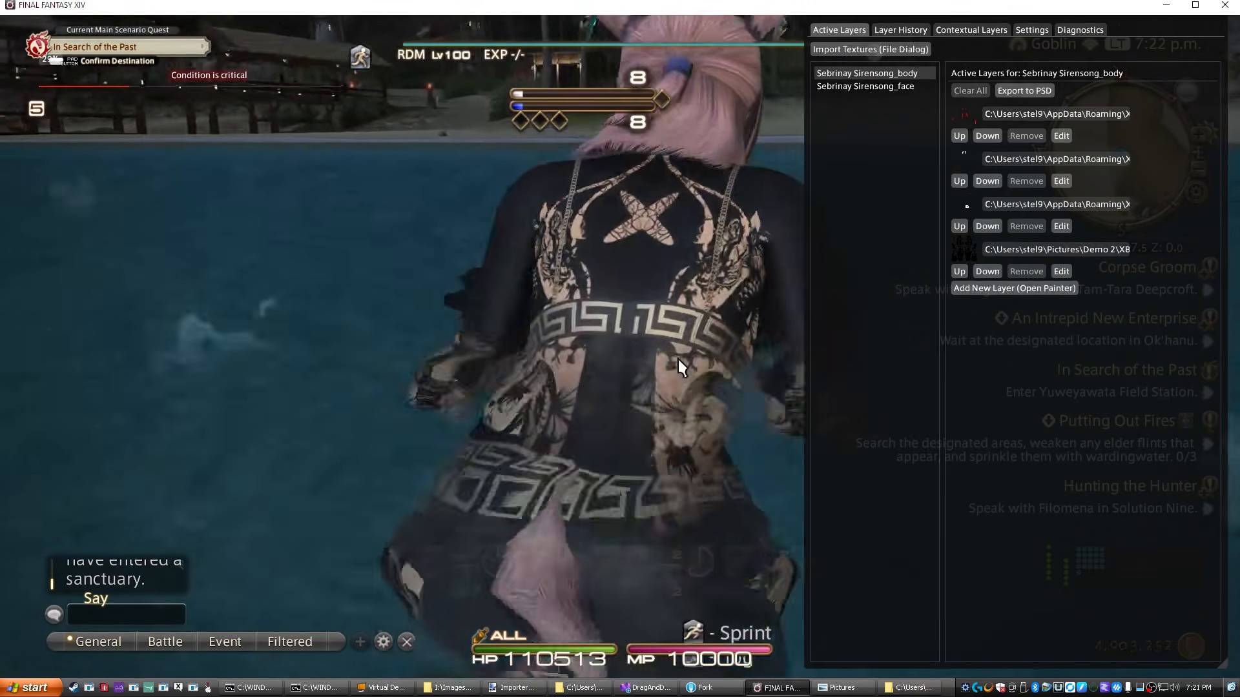
scroll(678, 359, "down", 8)
key("w")
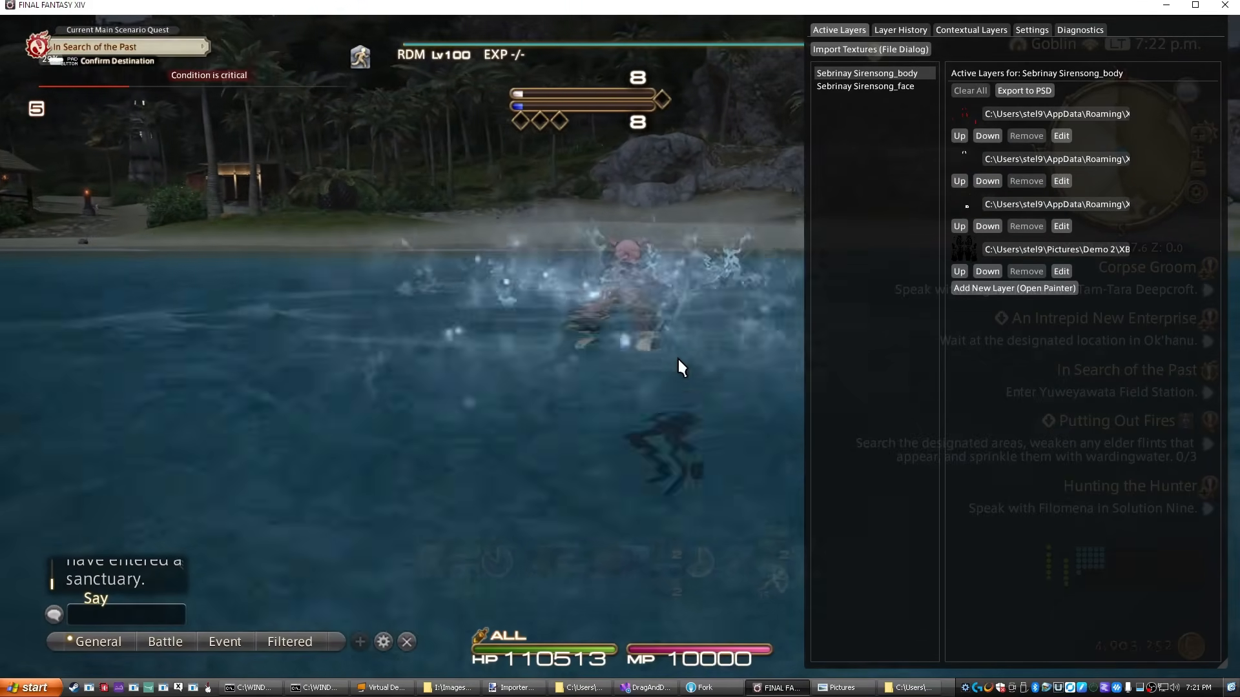
Examine the back and front of the character's body up close after the swim.
scroll(678, 359, "up", 8)
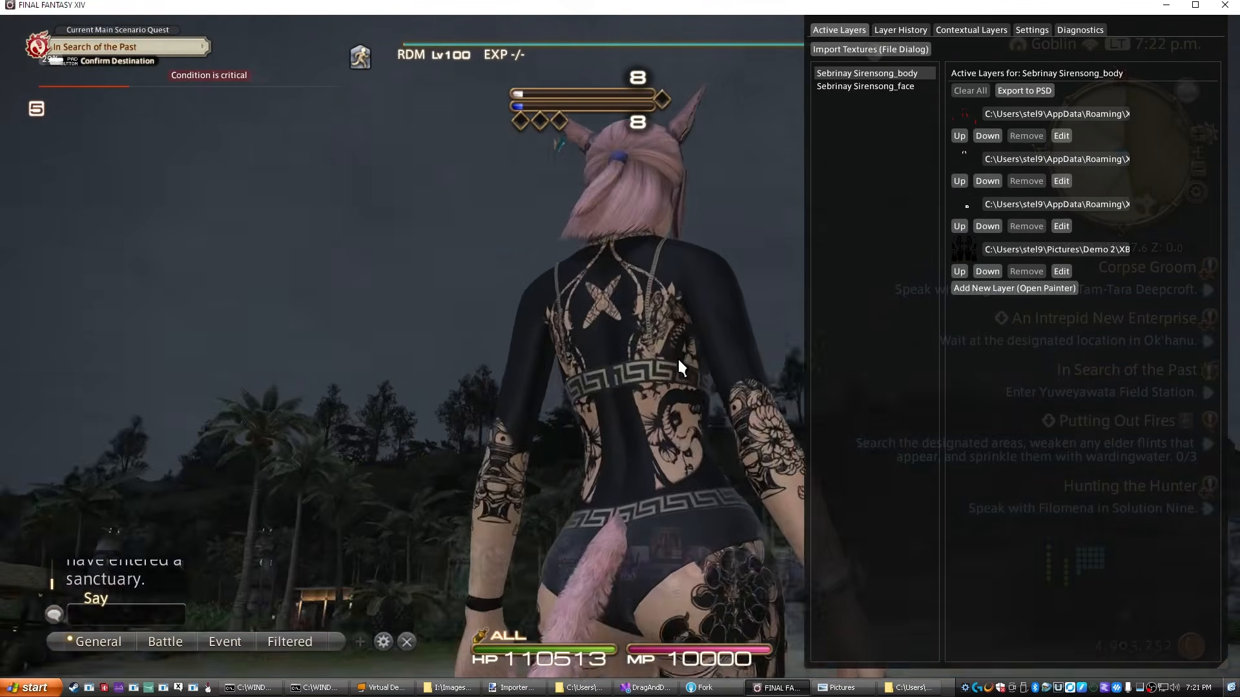
key("Right")
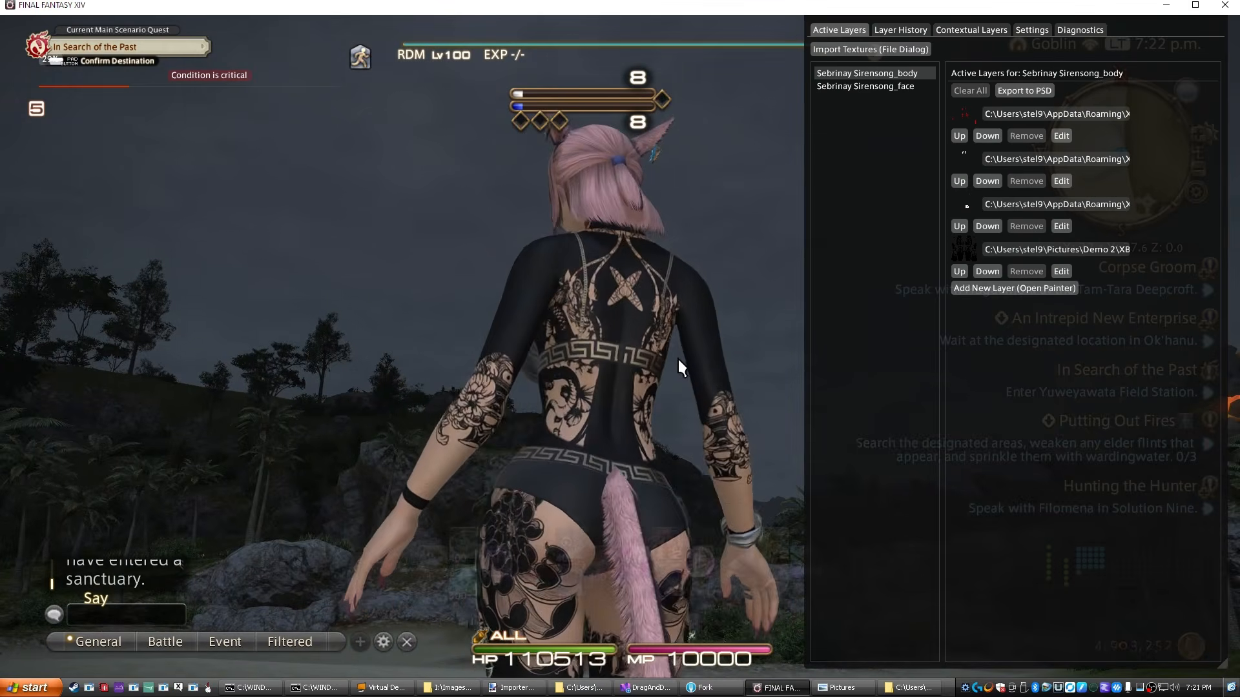
key("Right")
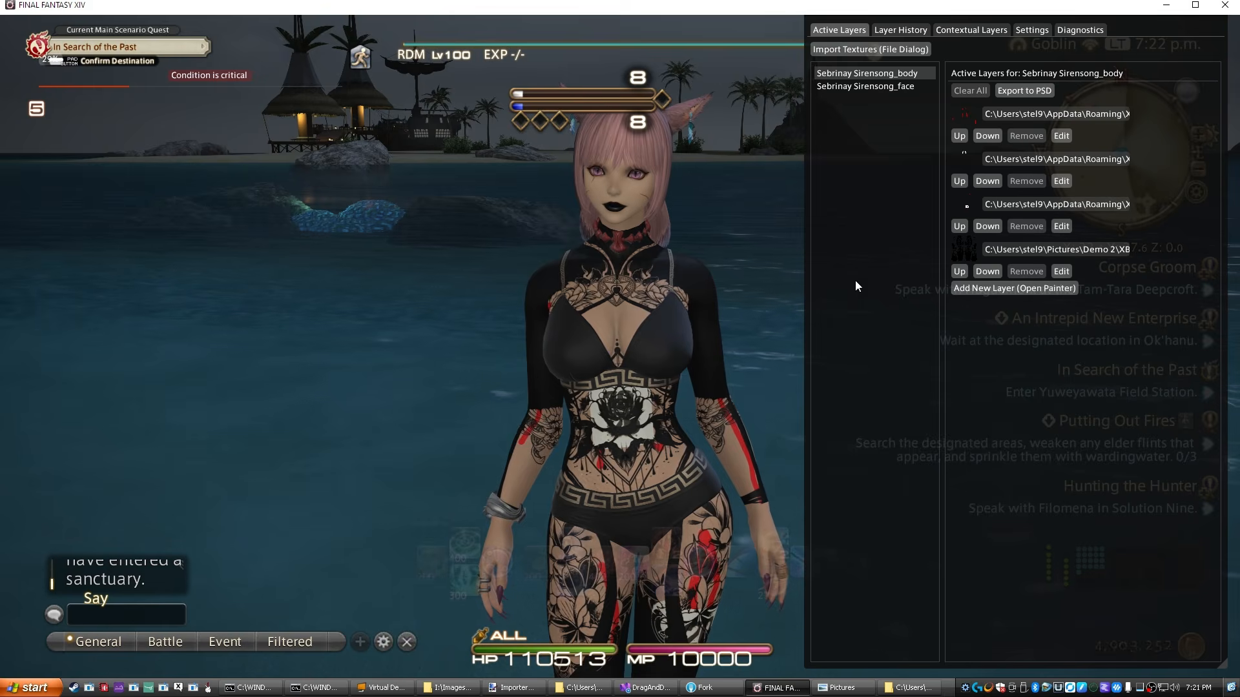
key("Left")
mouse_move(680, 521)
left_mouse_down()
mouse_move(486, 521)
mouse_move(680, 521)
left_mouse_up()
left_click_drag(729, 412, 502, 452)
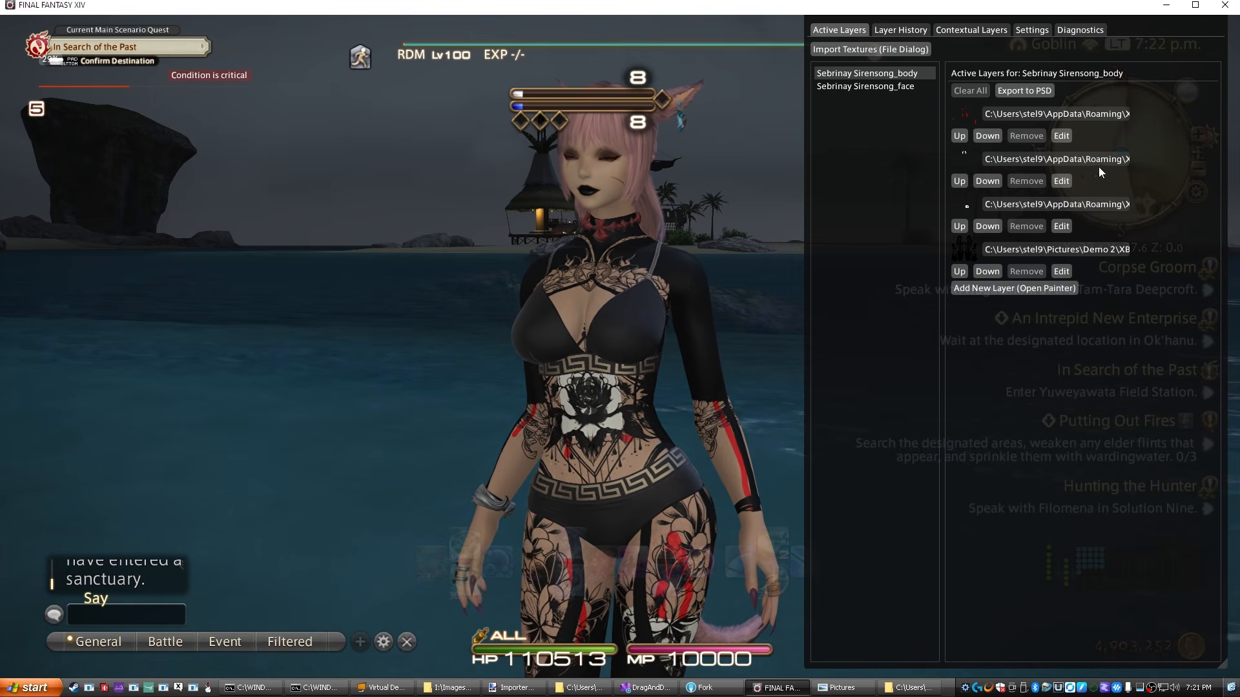
Move the red painted layer from first to last in the body's active layers and view the character from the front.
left_click(986, 137)
left_click(987, 181)
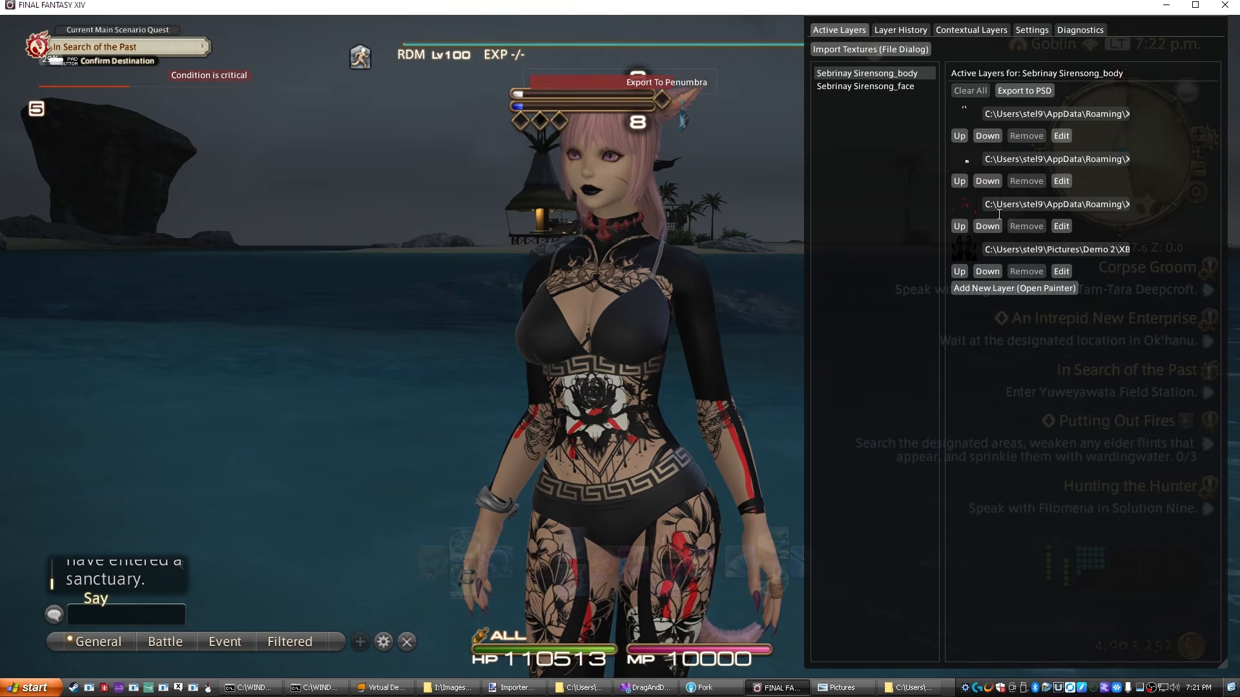
left_click(987, 226)
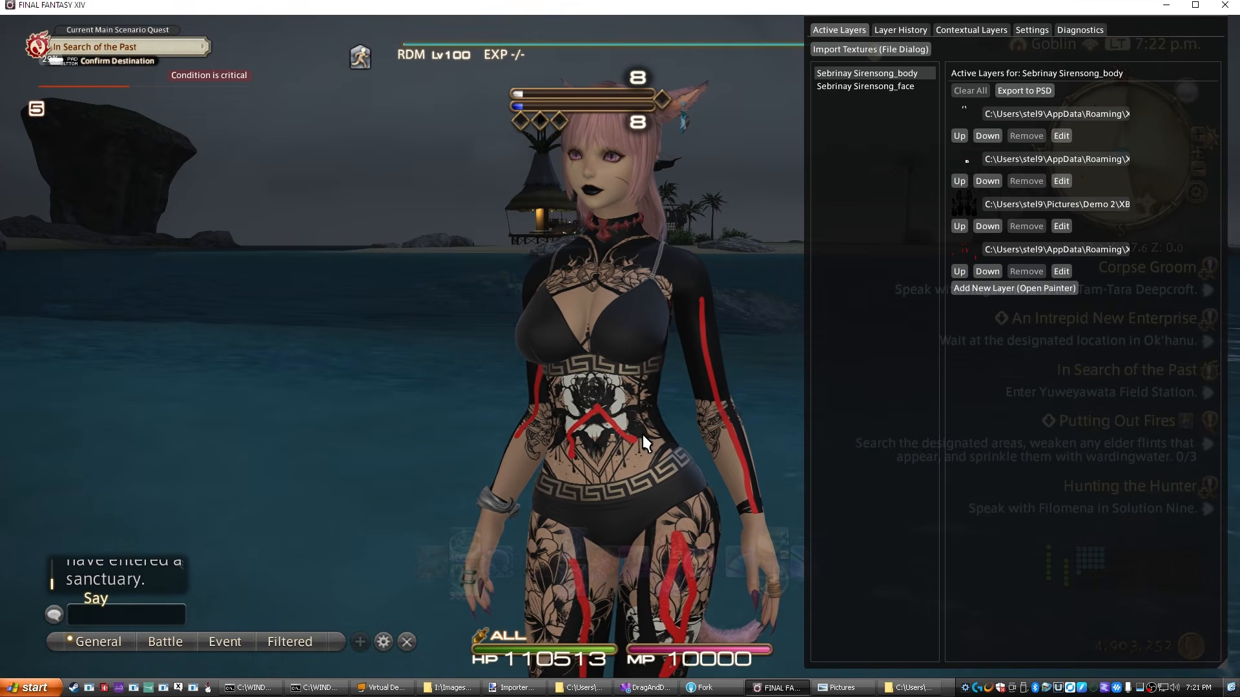
left_click_drag(642, 435, 643, 437)
scroll(641, 434, "down", 5)
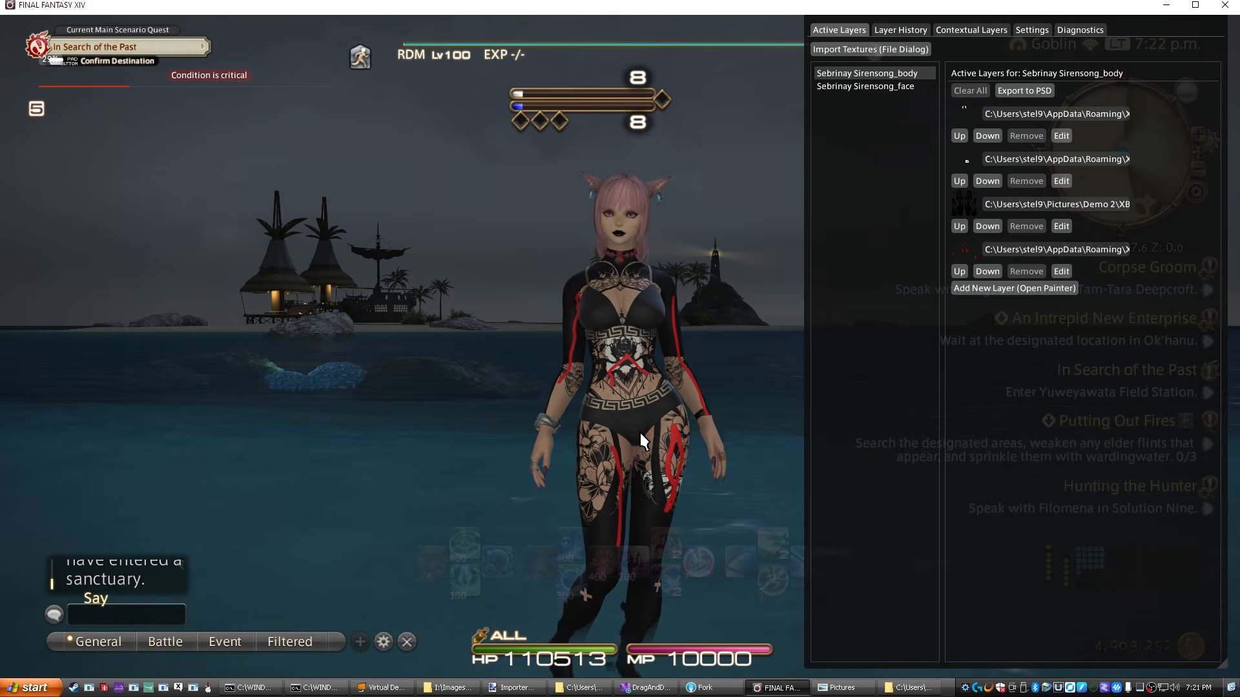
Examine the decal images in the Dynamic Blood contextual layer's folder and close the folder.
left_click(990, 29)
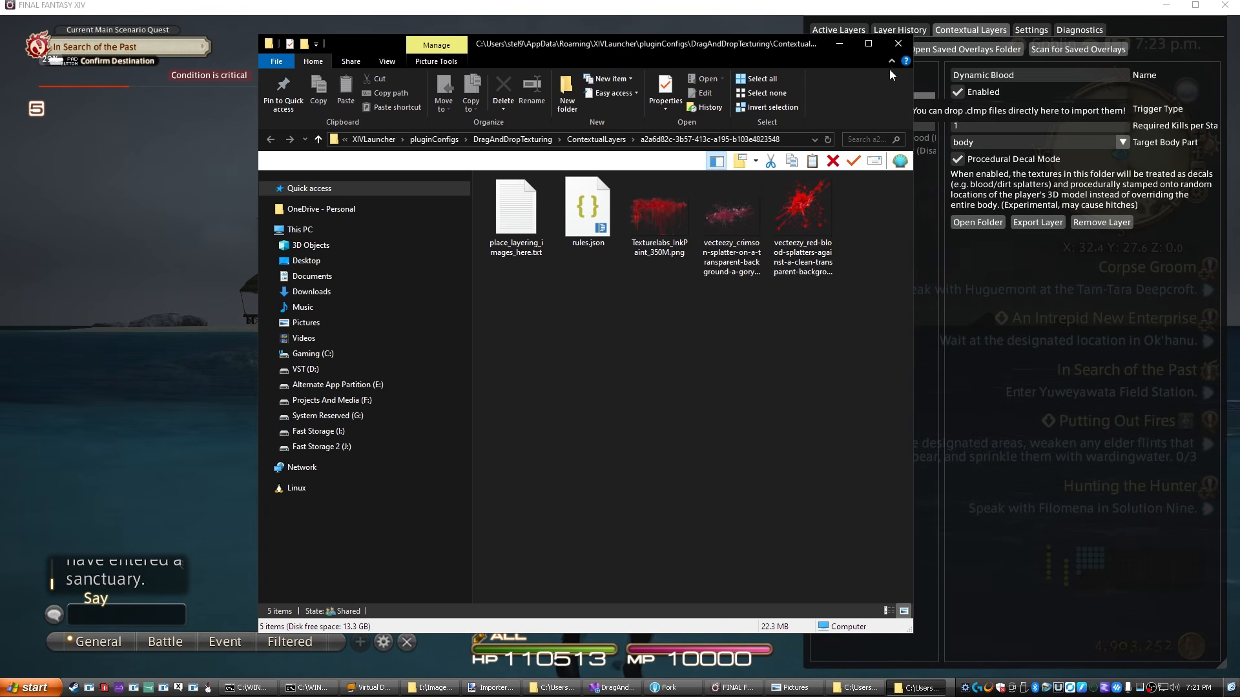
left_click(897, 44)
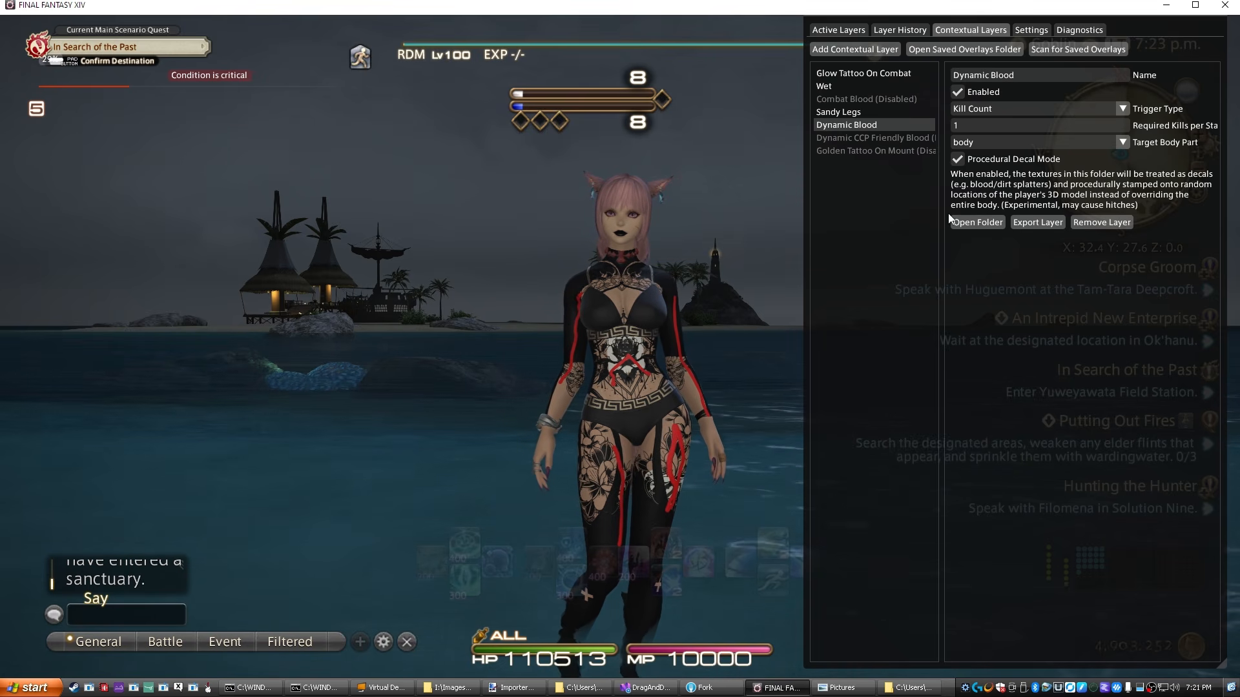
Disable the Dynamic Blood contextual layer and return to the active body layers with the character in close view.
left_click(954, 93)
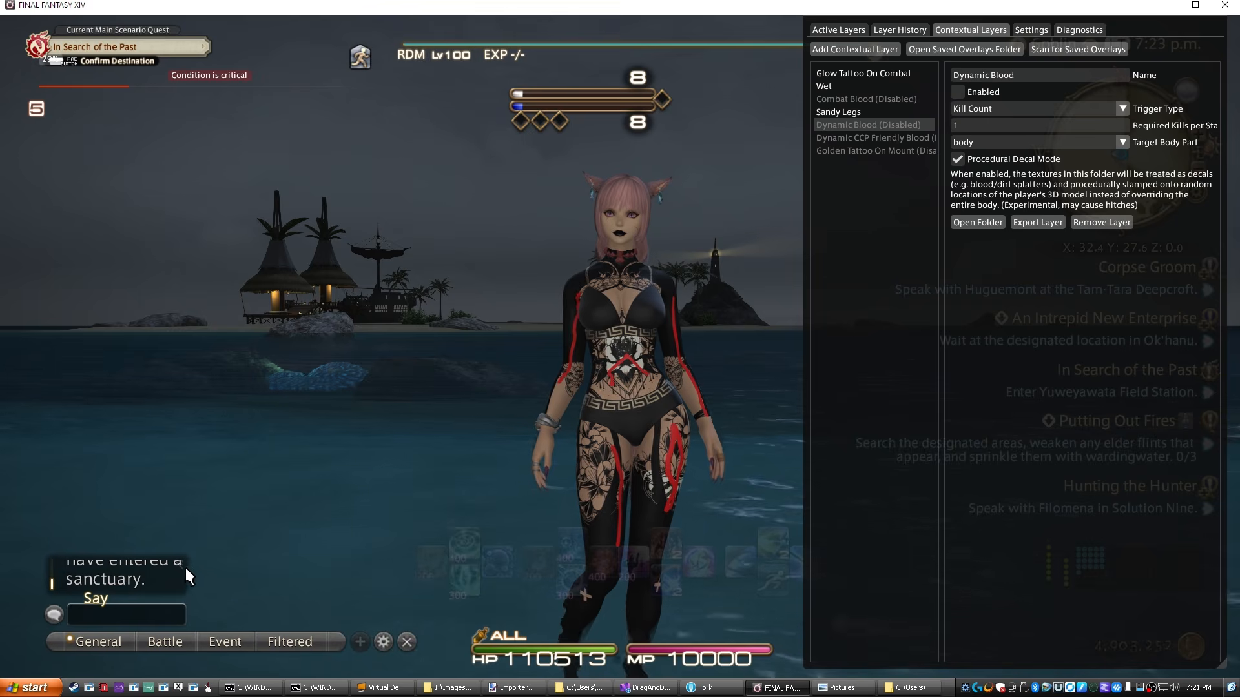
left_click(843, 30)
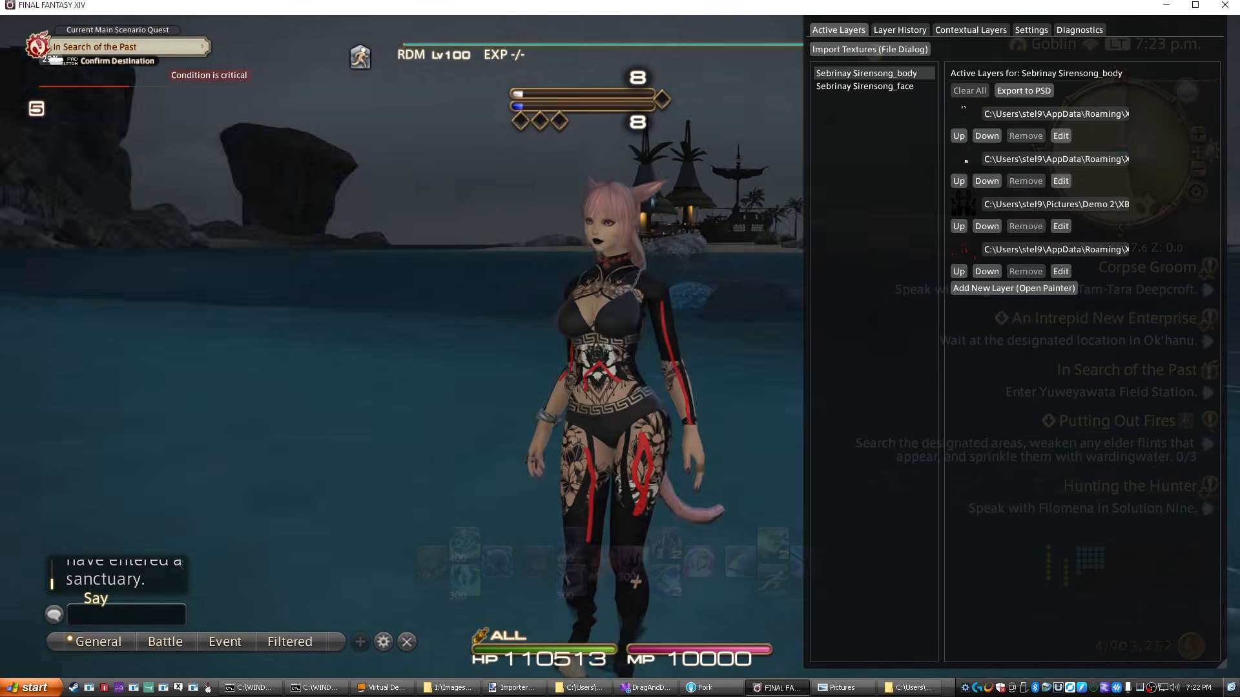
scroll(593, 460, "up", 3)
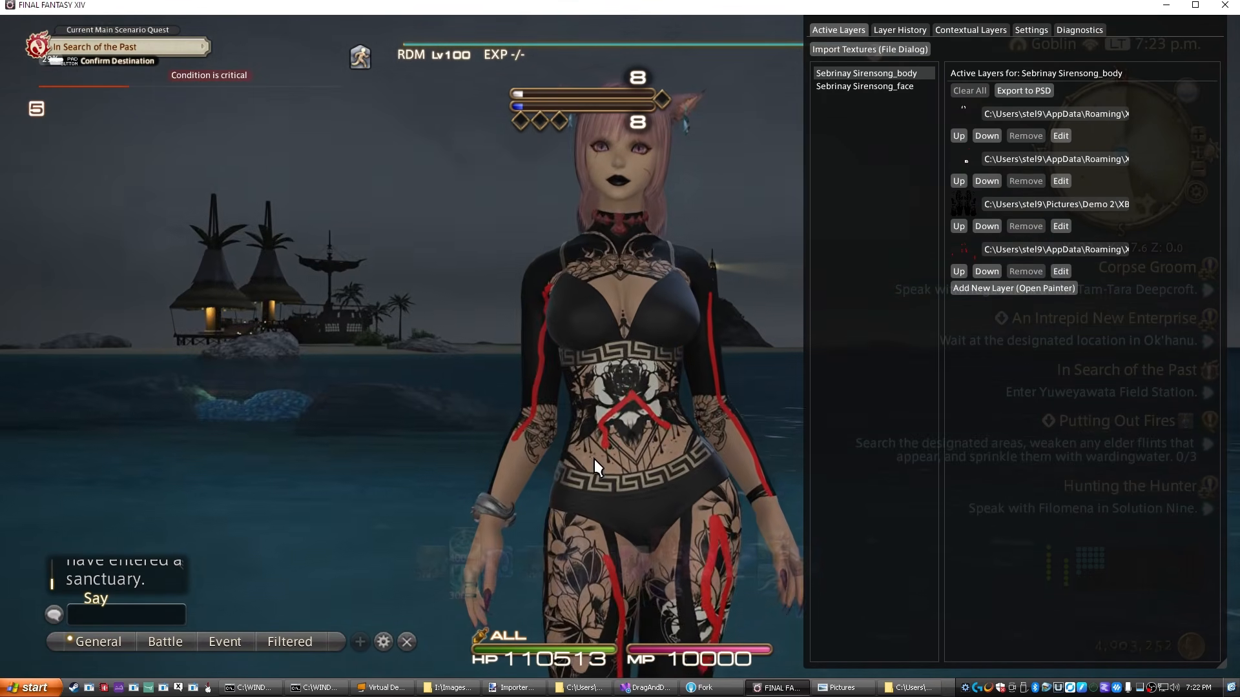